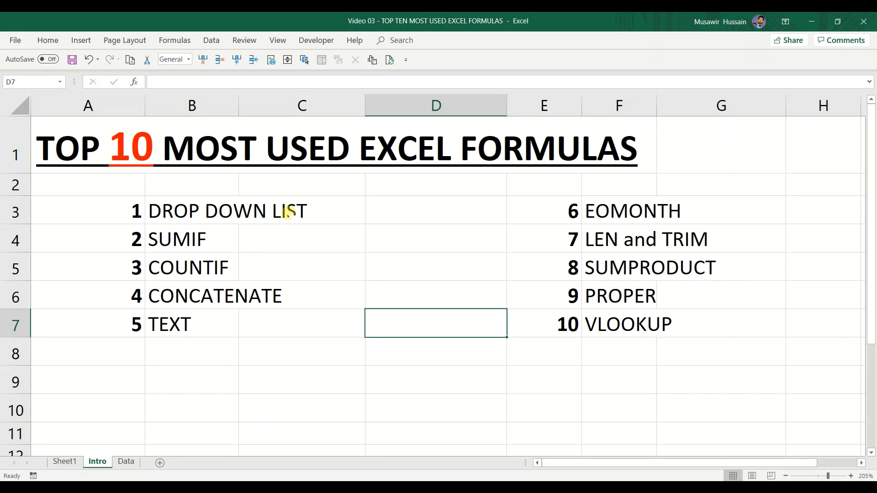
Step: Open the Data sheet and review its Product, Salesman, Region, No. Of Units, Price and Profit / Loss columns
left_click(127, 462)
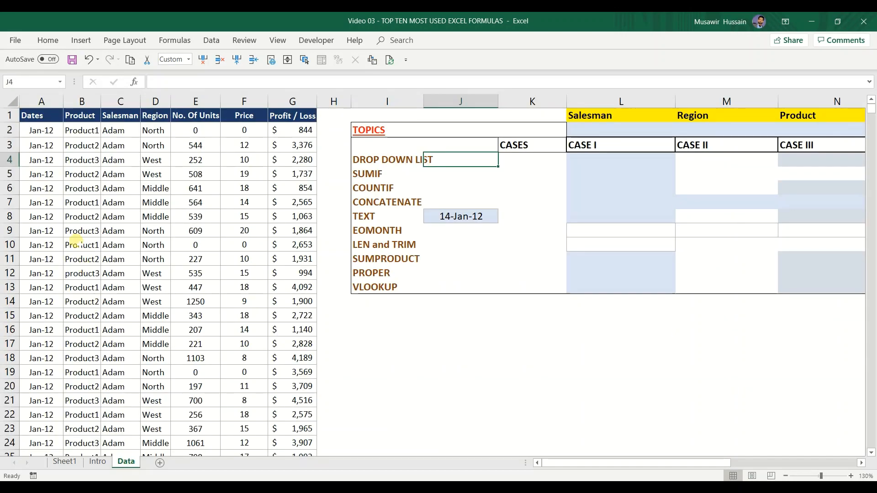
left_click_drag(41, 101, 297, 116)
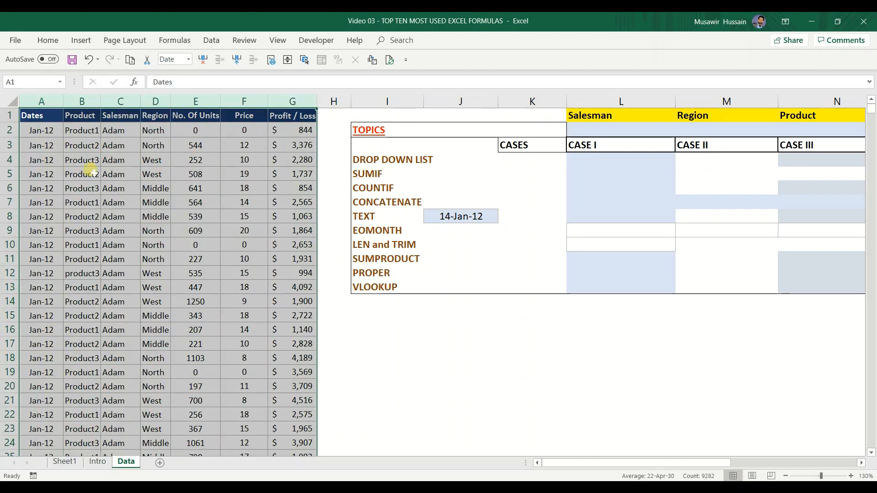
left_click(91, 171)
left_click(90, 103)
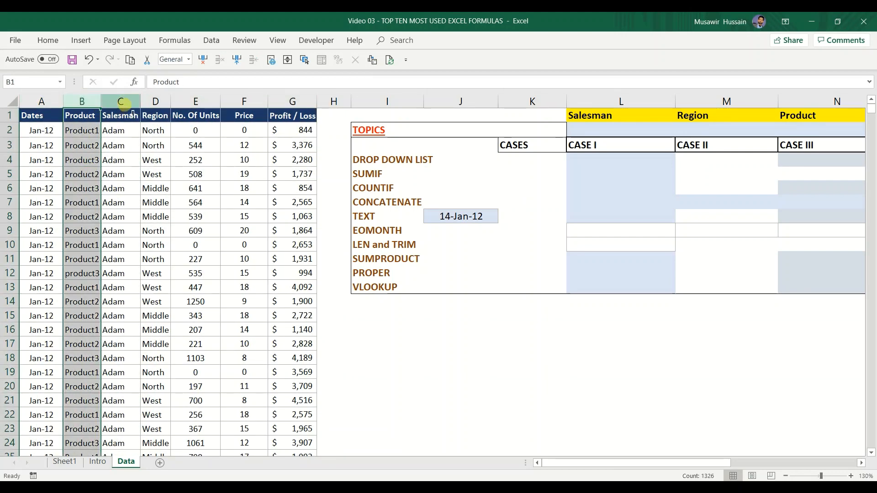
left_click(122, 102)
left_click(155, 101)
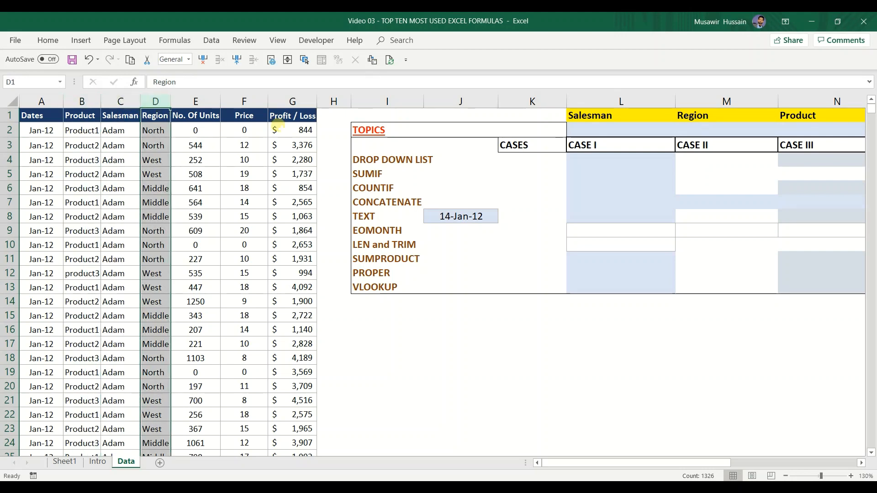
left_click(306, 102)
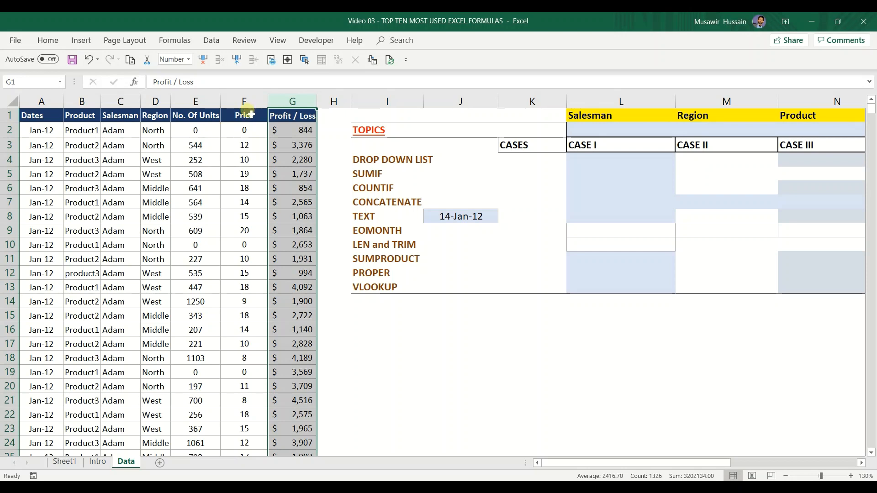
left_click(245, 102)
left_click(204, 101)
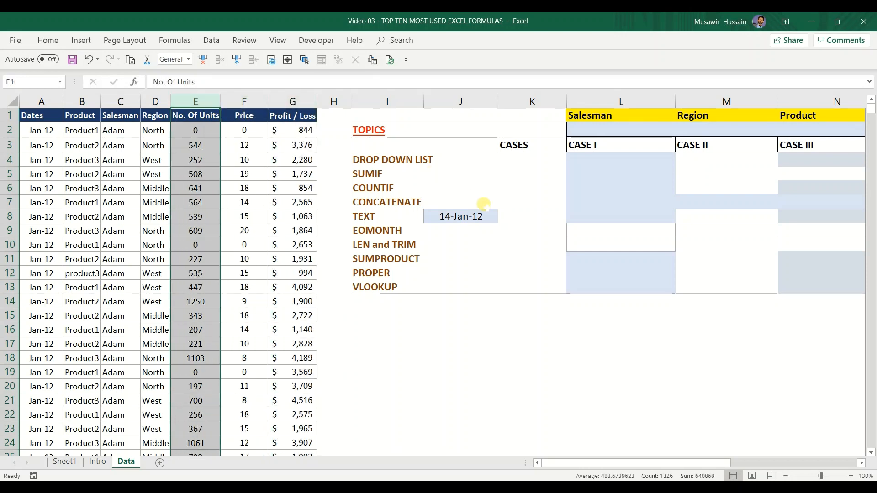
left_click(376, 161)
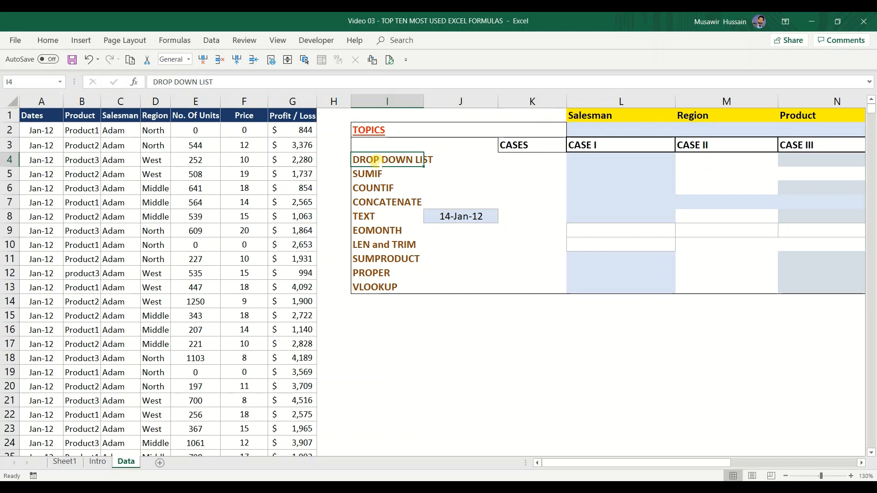
Step: Start a data validation rule for the Salesman cell L2 that allows a List
left_click(598, 126)
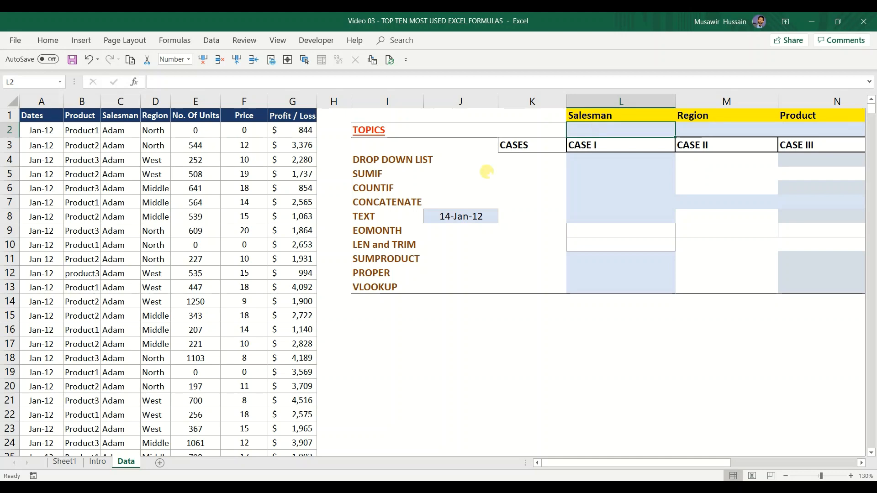
left_click(211, 41)
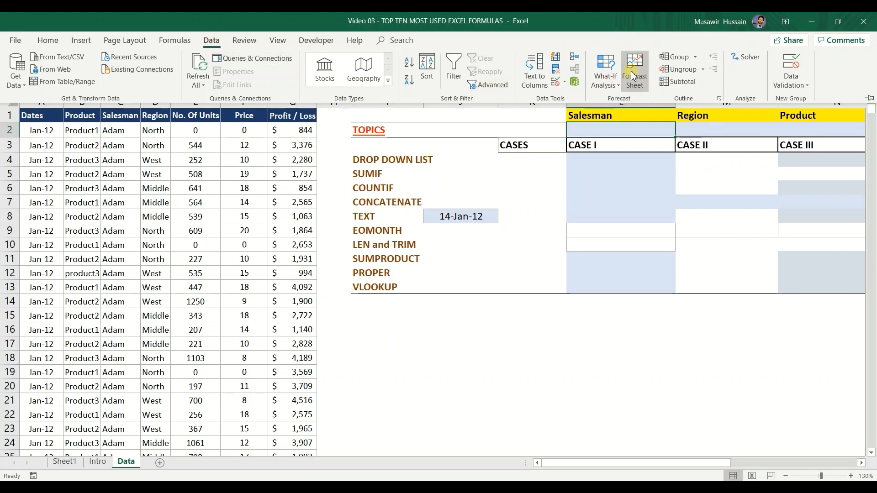
left_click(804, 85)
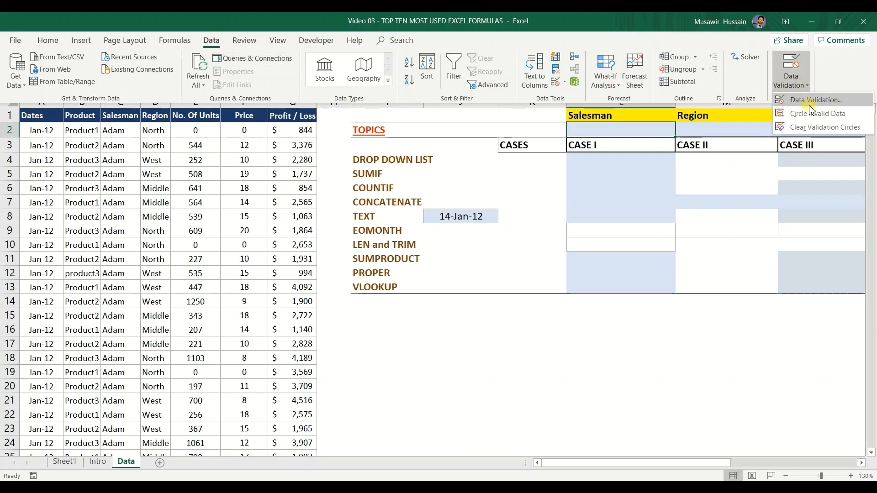
left_click(811, 96)
left_click_drag(338, 181, 251, 165)
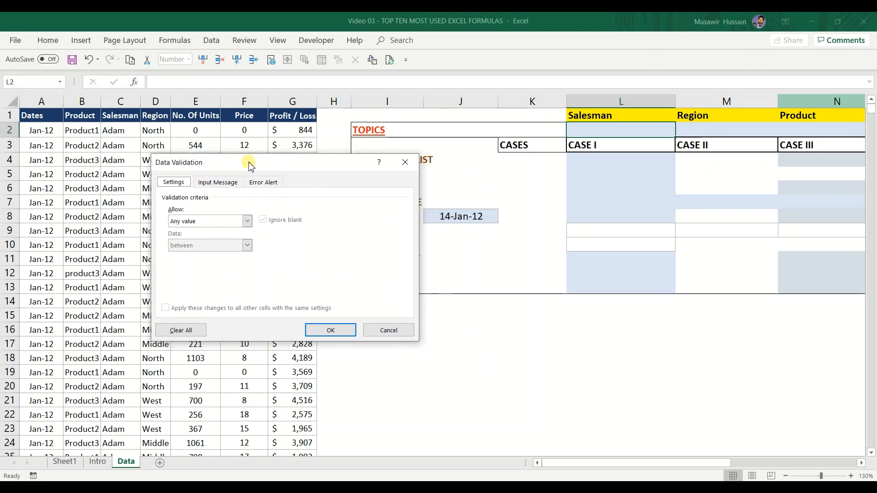
left_click(221, 223)
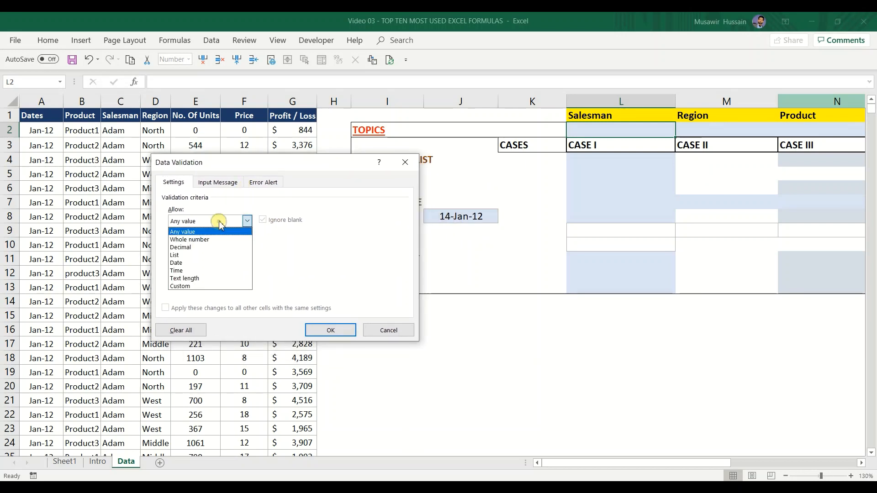
left_click(195, 255)
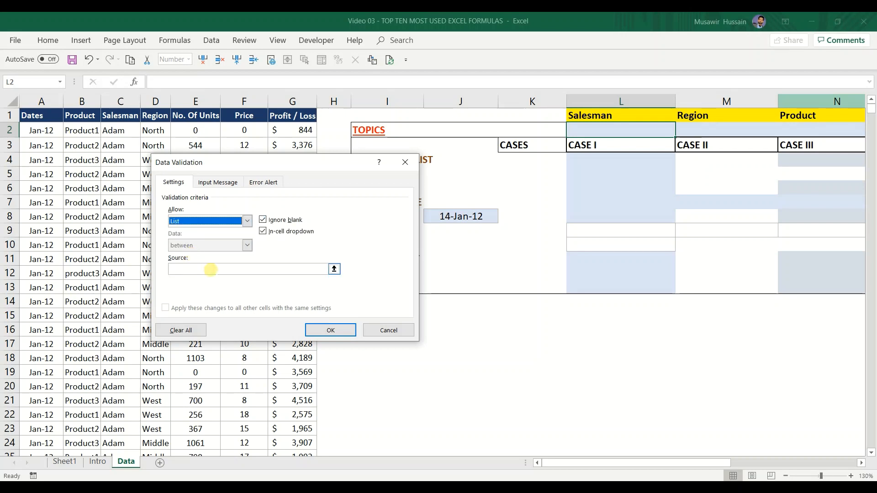
Step: Set the list source to the salesman names in $T$2:$T$8 and apply the validation
left_click(215, 269)
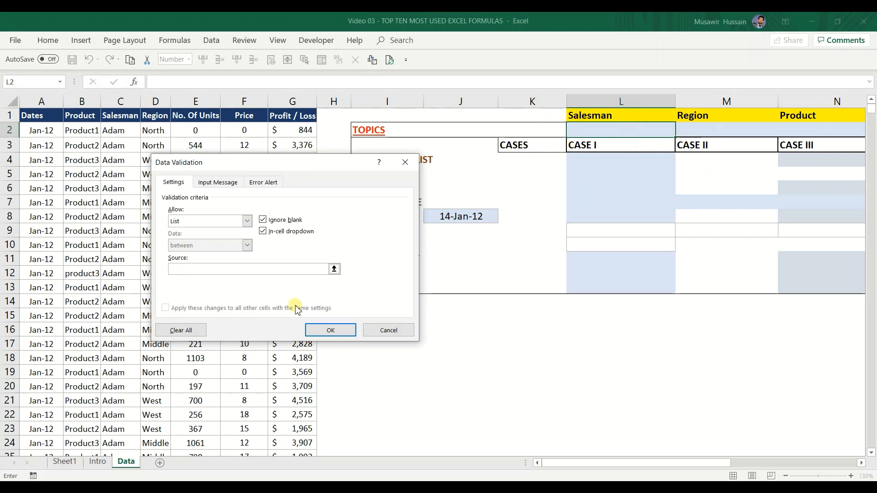
left_click_drag(660, 189, 669, 181)
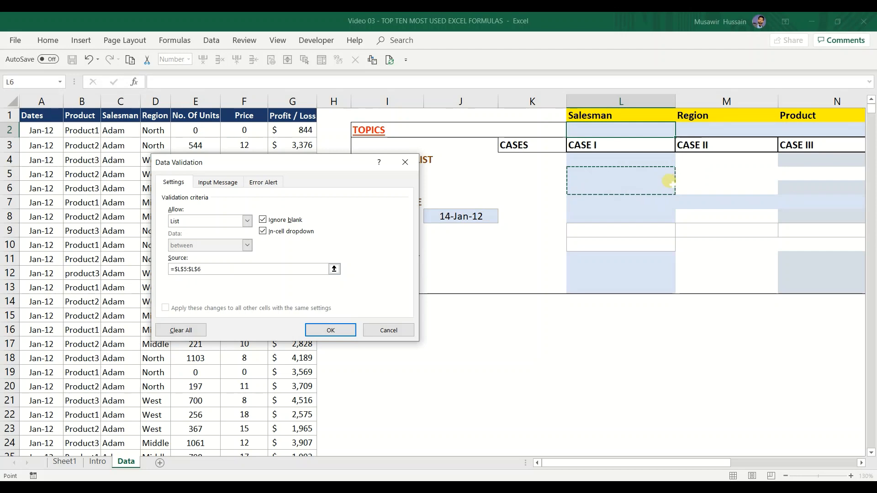
key("Right")
key("Right")
key("Right")
key("Right")
key("Right")
key("Right")
key("Right")
key("Right")
key("Right")
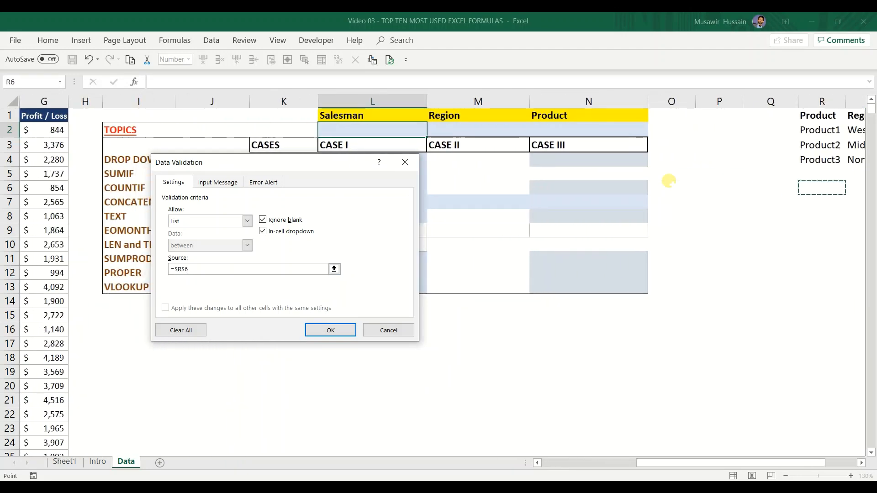
key("Up")
key("Up")
key("Up")
key("Up")
key("Left")
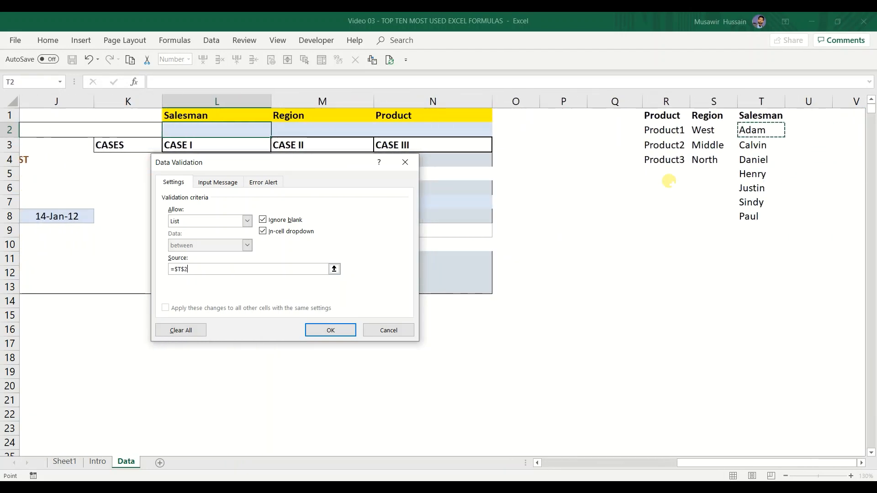
key("shift+Down")
key("shift+Down")
key("shift+Down")
key("shift+Down")
key("shift+Down")
key("shift+Down")
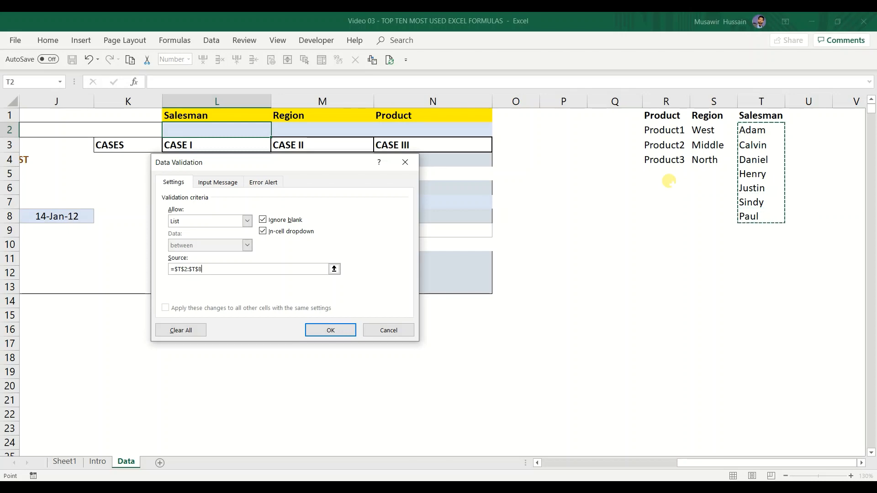
left_click(324, 331)
Step: Choose the second salesman from L2's drop-down list and copy the cell into M2:N2
left_click(275, 131)
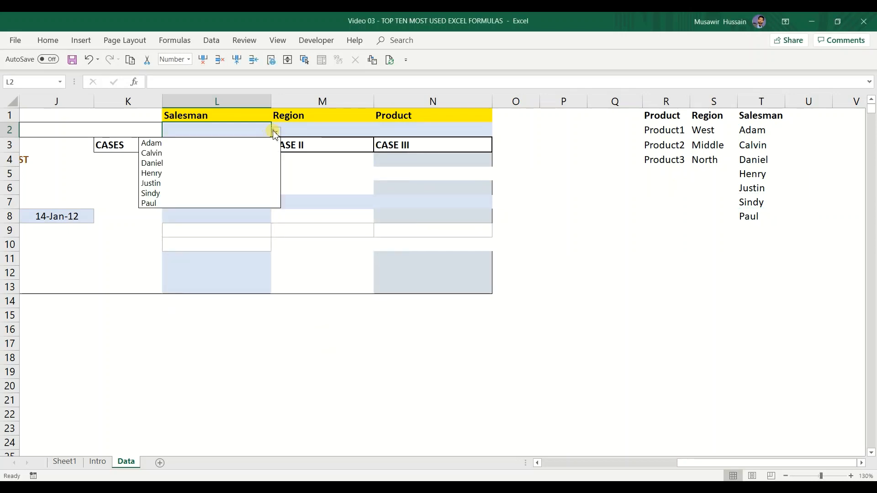
left_click(215, 151)
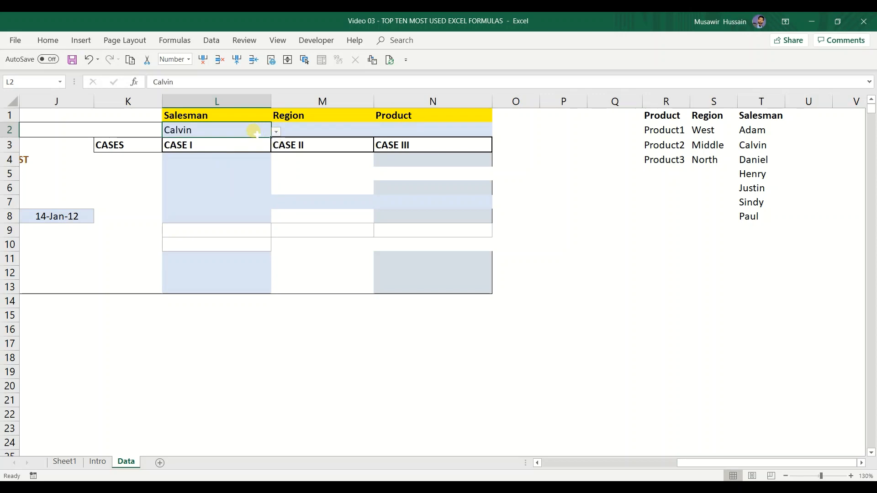
key("ctrl+c")
key("Right")
key("shift+Right")
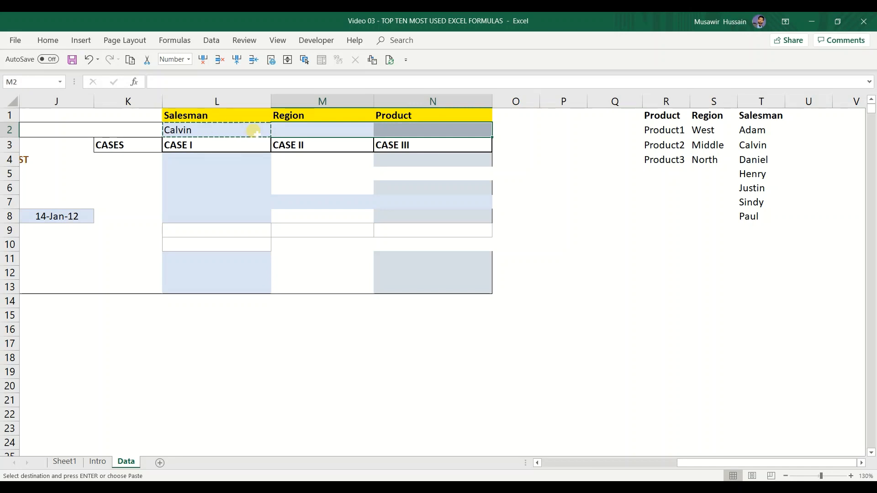
key("Return")
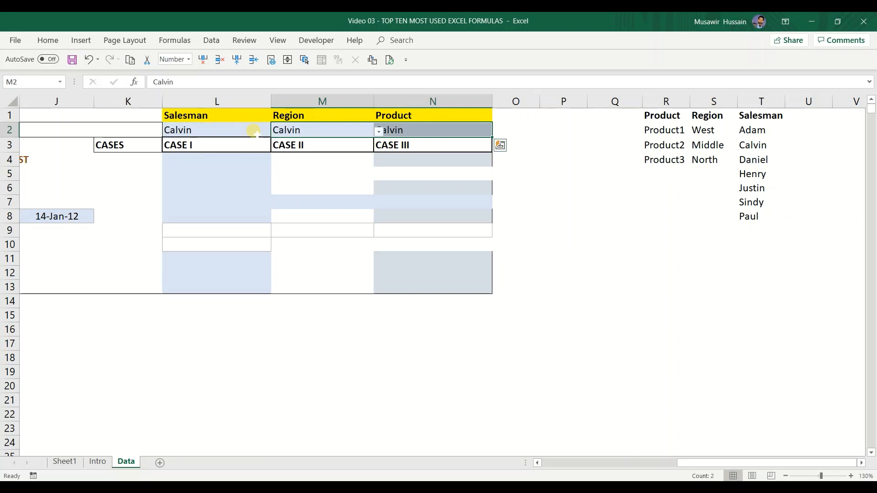
Step: Change the Region cell M2's validation source to the regions in S2:S4 and choose West from its list
key("Down")
key("Up")
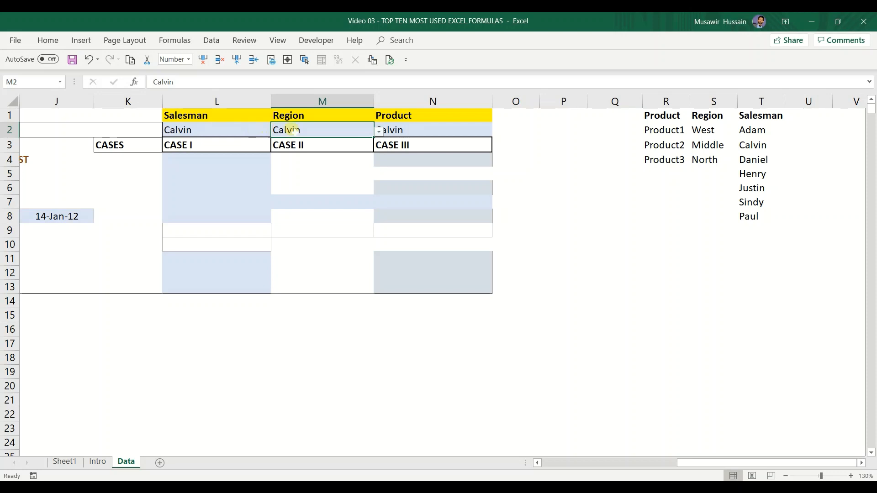
left_click(211, 41)
left_click(794, 86)
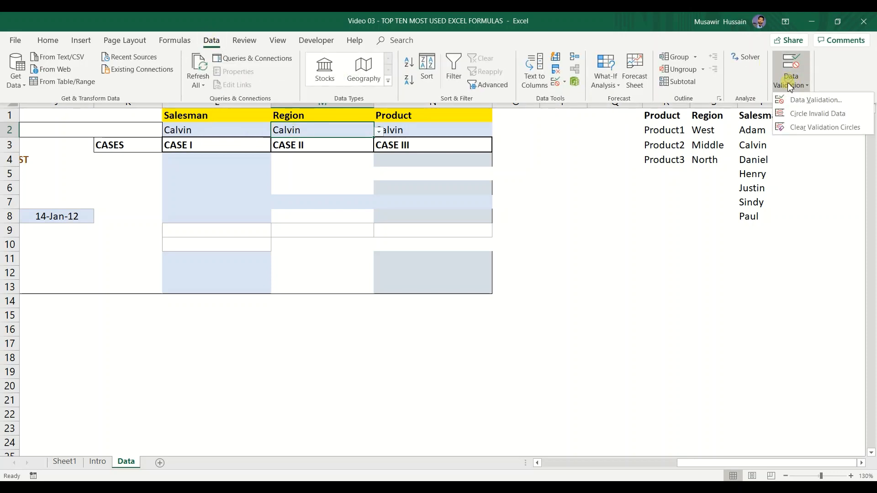
left_click(818, 98)
left_click(216, 268)
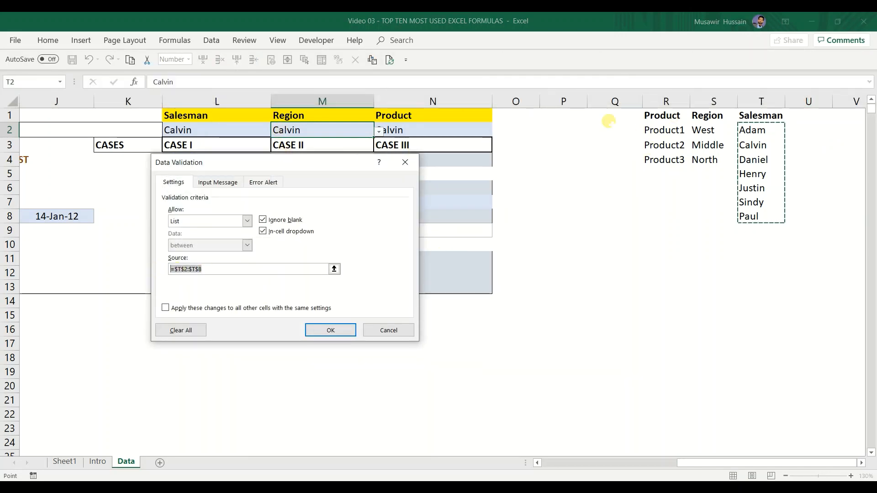
left_click_drag(703, 130, 705, 157)
left_click(330, 329)
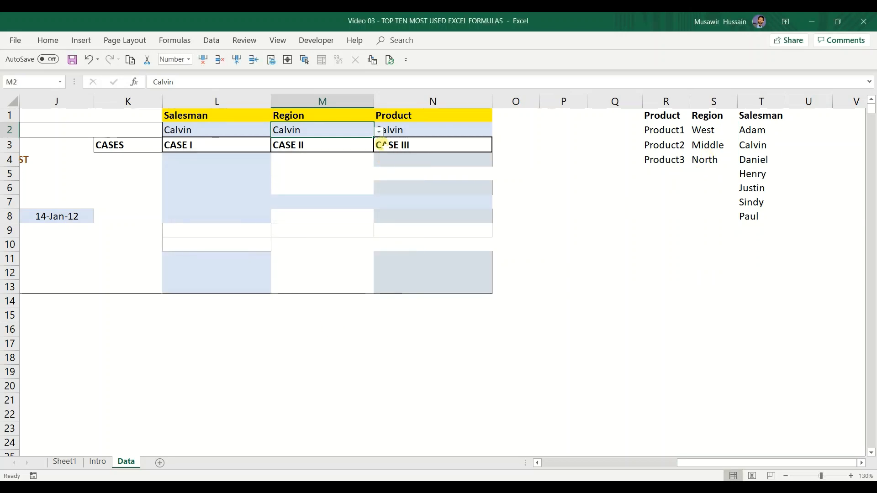
left_click(380, 131)
left_click(317, 141)
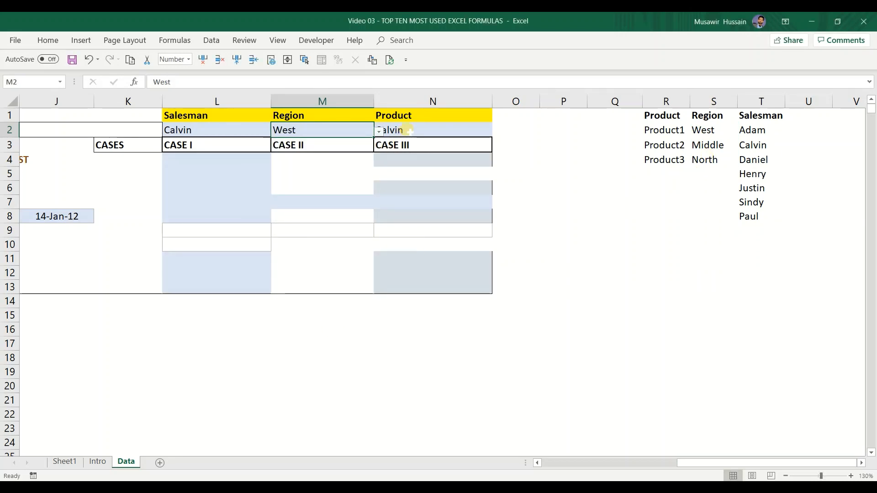
Step: Change the Product cell N2's validation source to $R$2:$R$4 and choose Product1 from its list
left_click(395, 131)
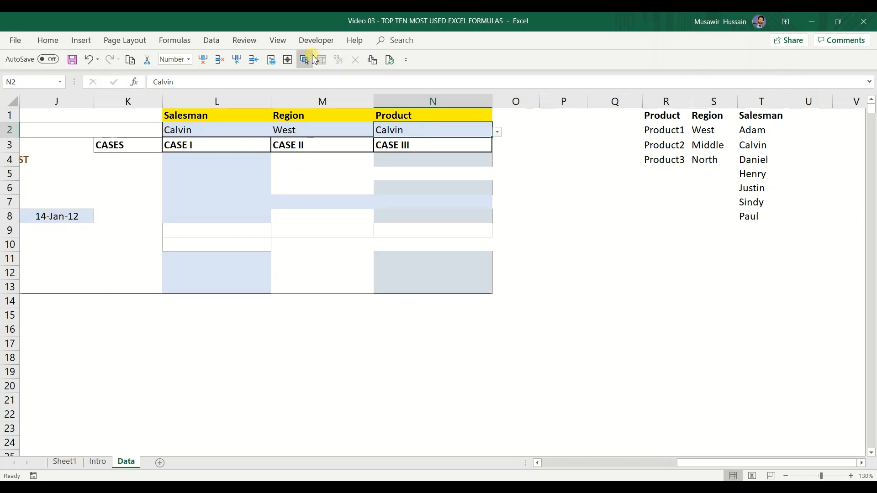
left_click(212, 40)
left_click(790, 69)
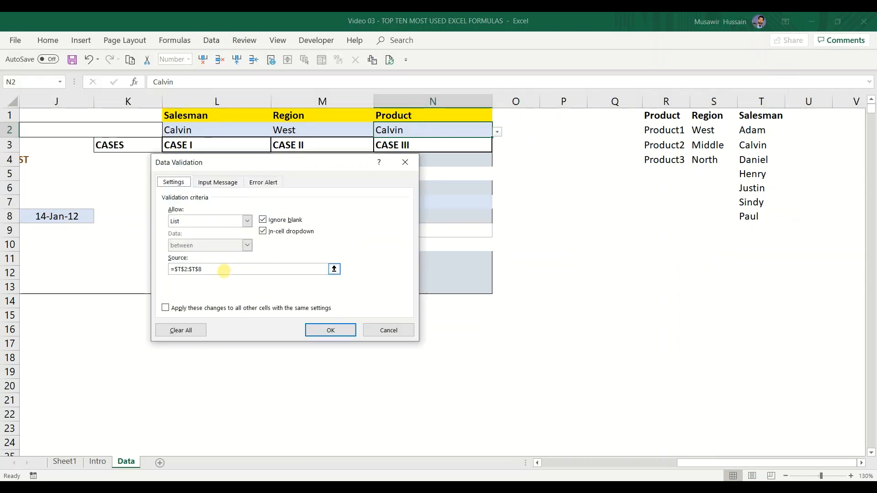
left_click_drag(220, 270, 143, 260)
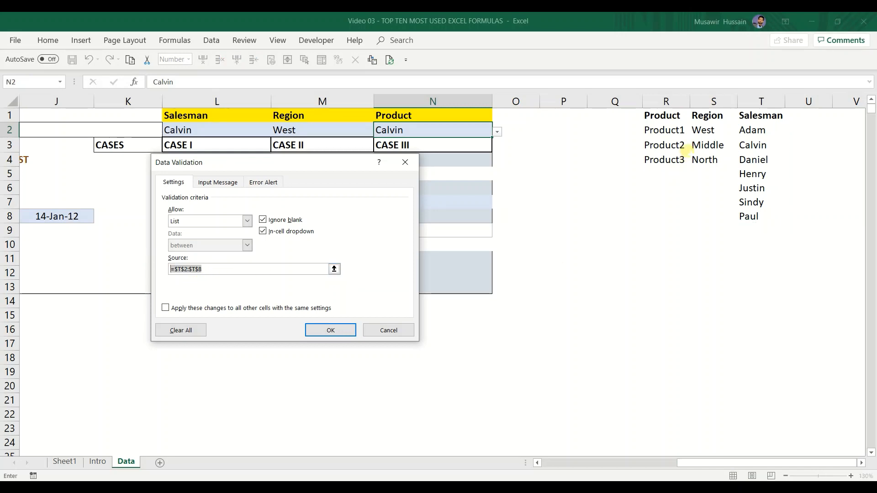
left_click_drag(664, 130, 664, 159)
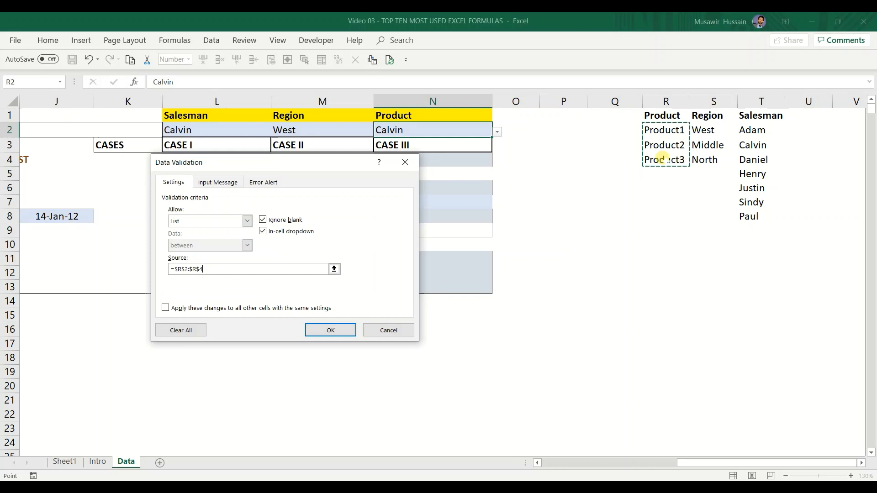
left_click(332, 330)
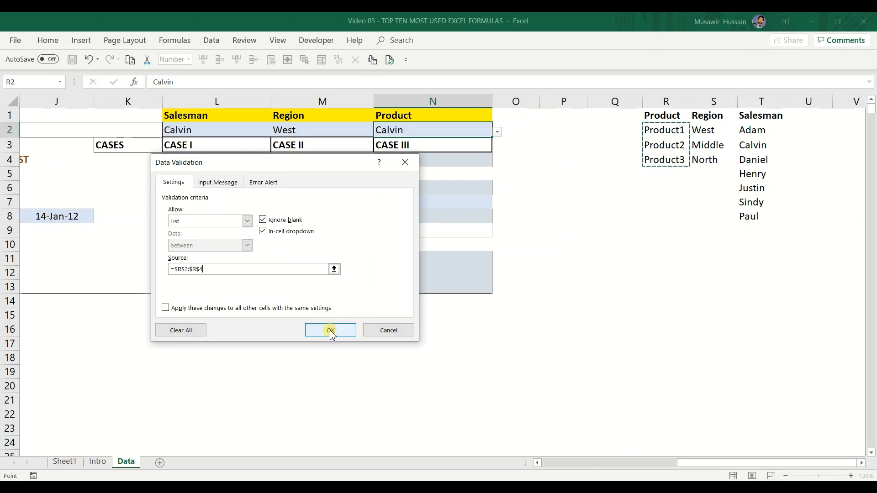
left_click(497, 132)
key("Escape")
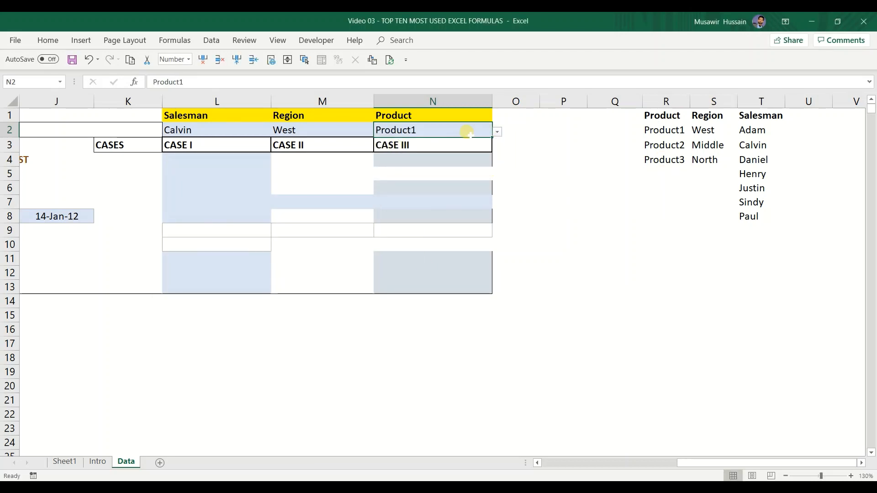
left_click(314, 130)
left_click(227, 131)
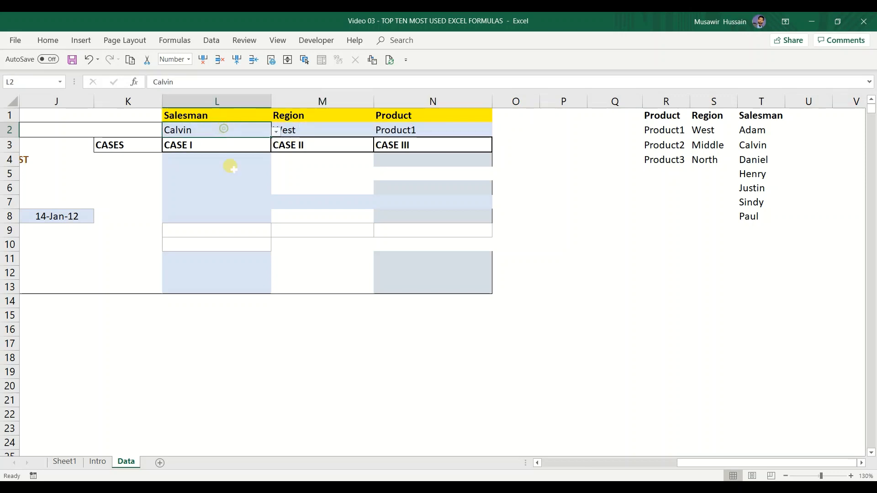
key("Home")
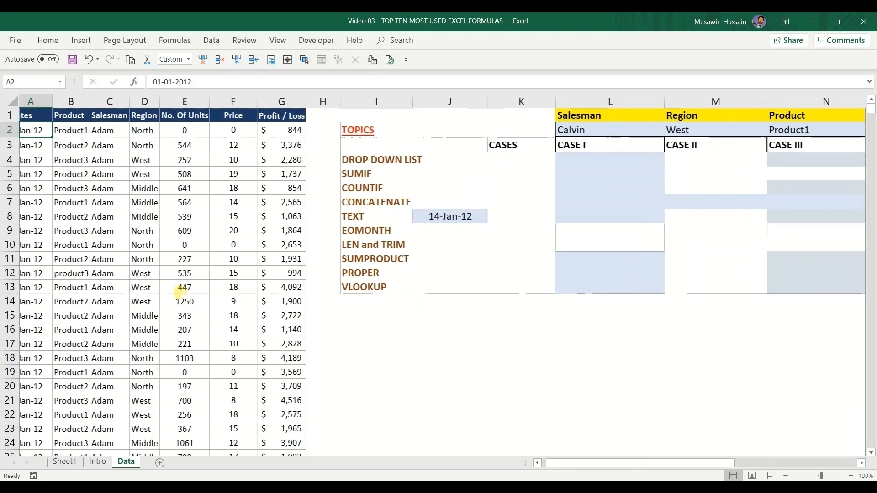
Step: Review the SUMIF and COUNTIF entries in the topic list and the data columns in row 5
key("Down")
key("Down")
key("Down")
key("Right")
key("Right")
key("Right")
key("Right")
key("Right")
key("Right")
key("Right")
key("Right")
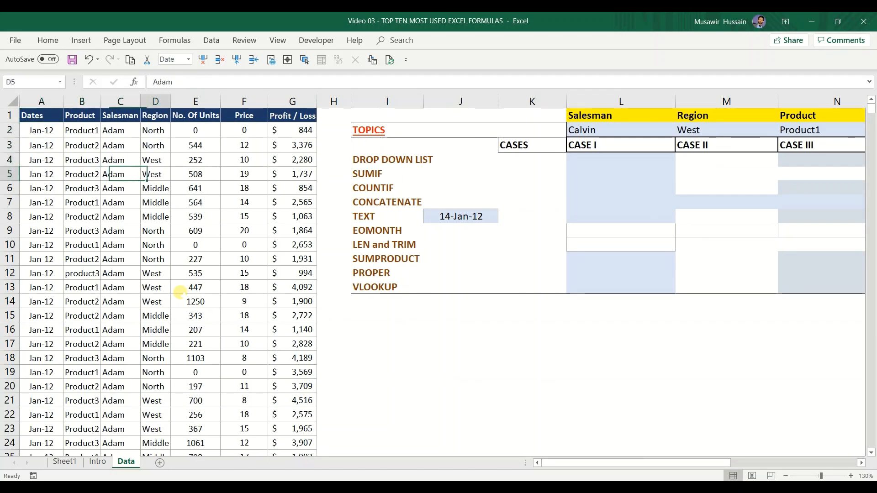
key("shift+Down")
key("shift+Down")
key("shift+Down")
key("shift+Down")
key("shift+Down")
key("shift+Down")
key("shift+Down")
key("shift+Down")
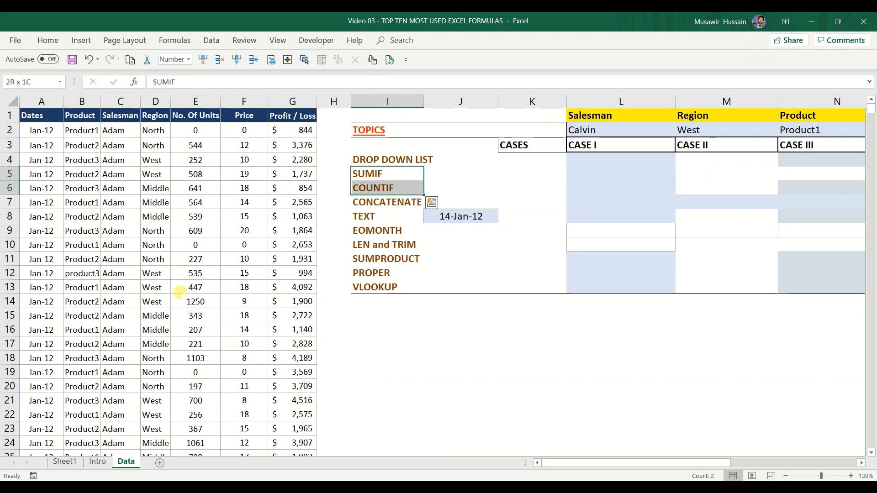
key("Left")
key("Left")
key("Left")
key("Left")
key("Left")
key("Left")
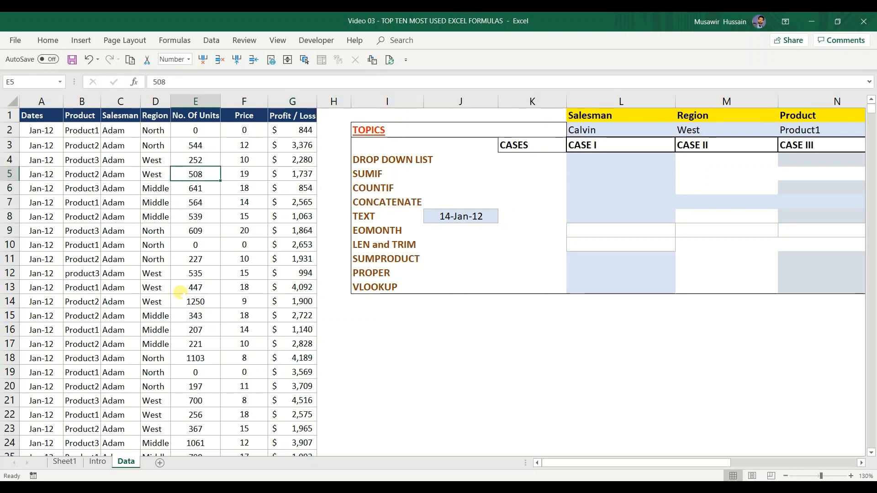
key("Right")
key("Right")
key("Right")
key("Right")
key("Right")
key("Right")
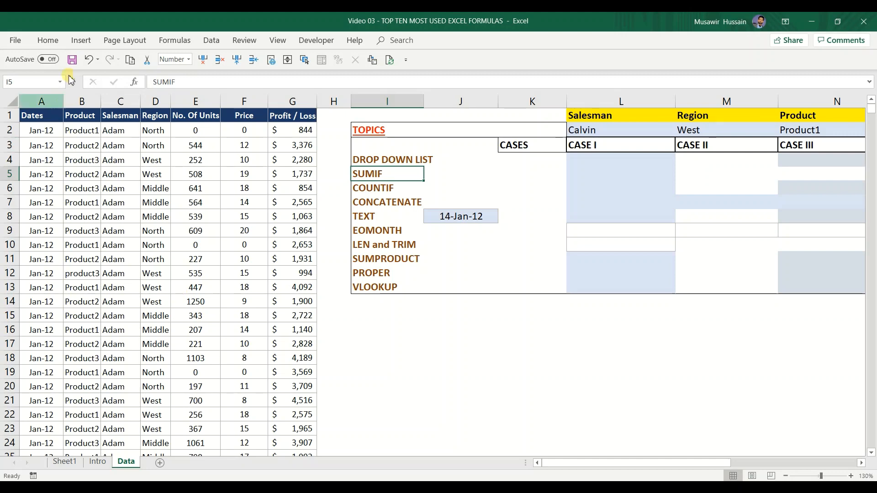
Step: Create named ranges for the whole data table from its top row only, leaving the left column option off
left_click(170, 42)
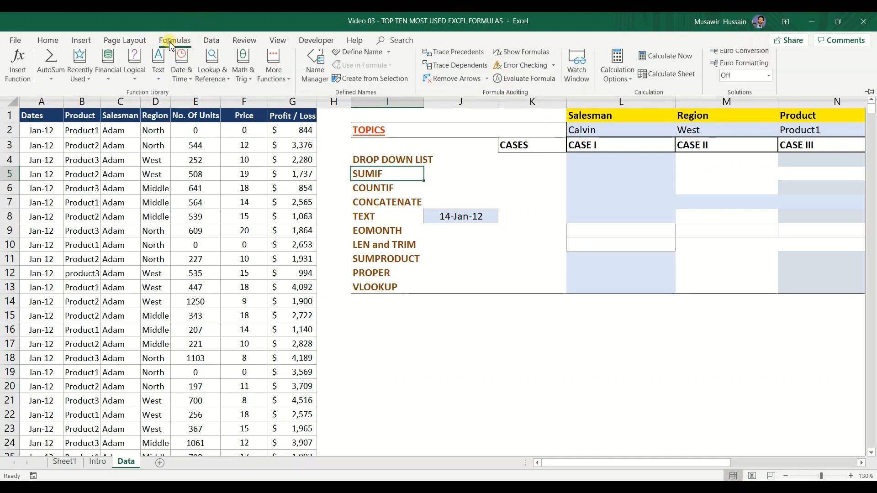
left_click(78, 189)
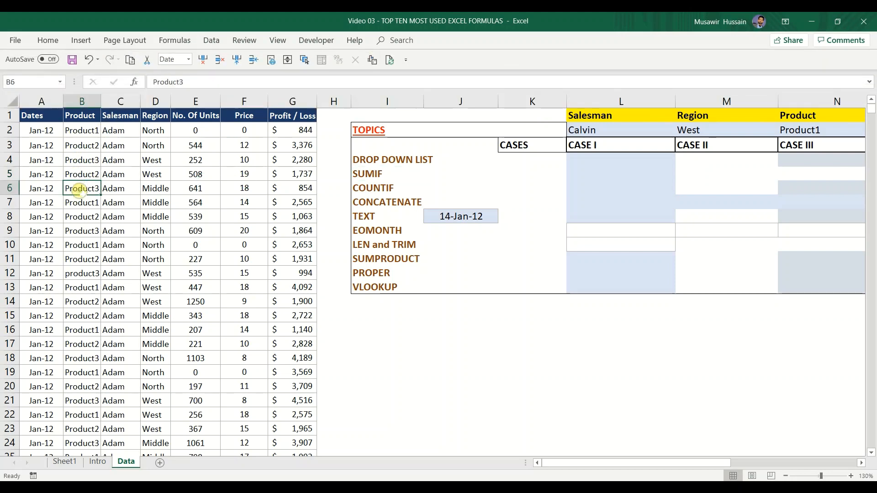
key("ctrl+a")
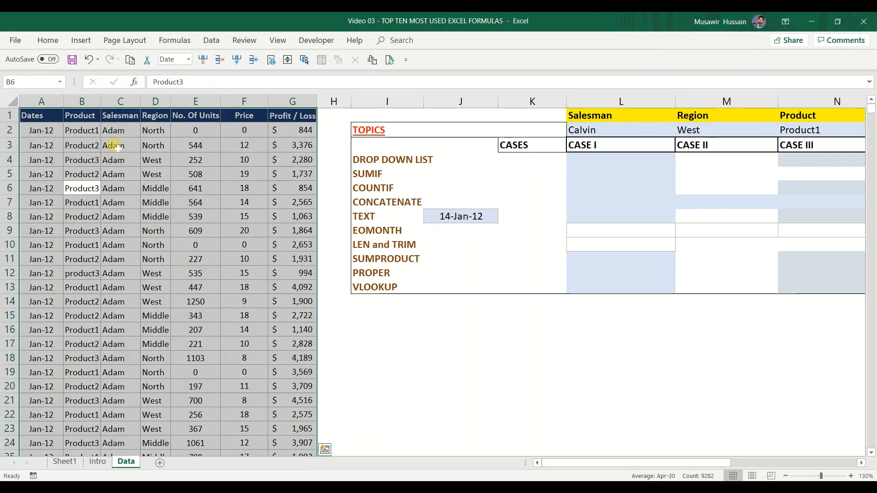
left_click(174, 40)
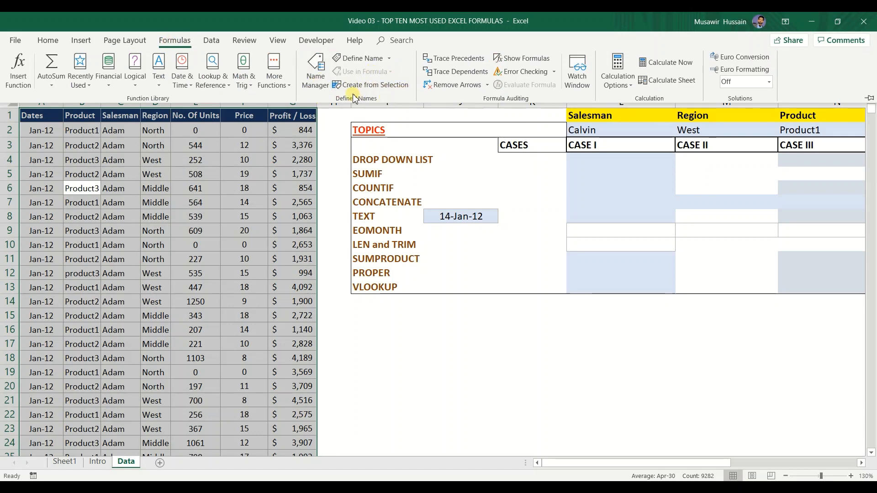
left_click(366, 86)
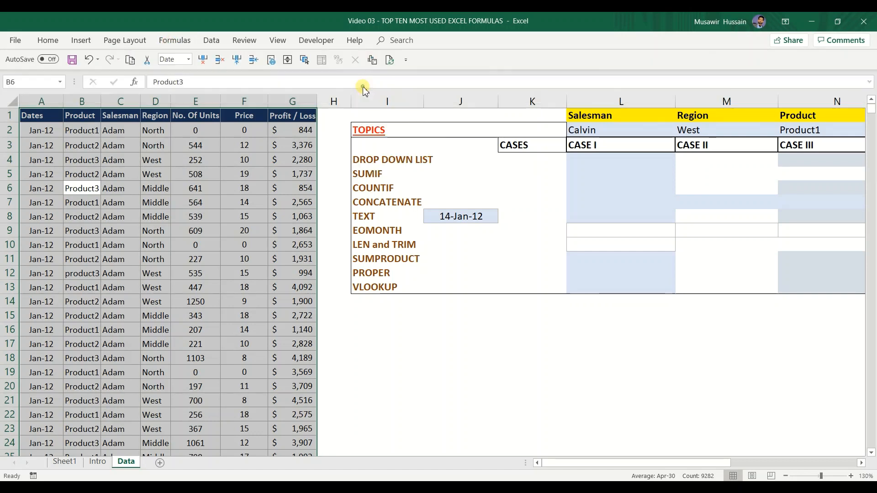
left_click_drag(284, 206, 515, 132)
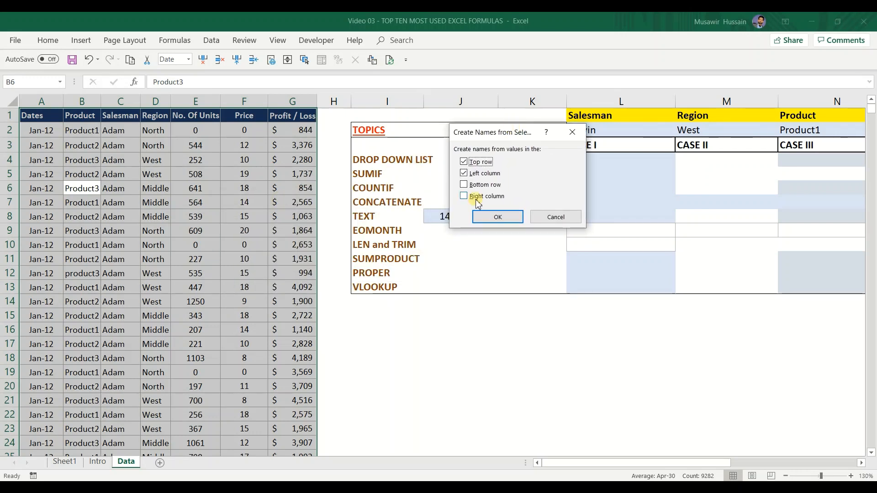
left_click(464, 174)
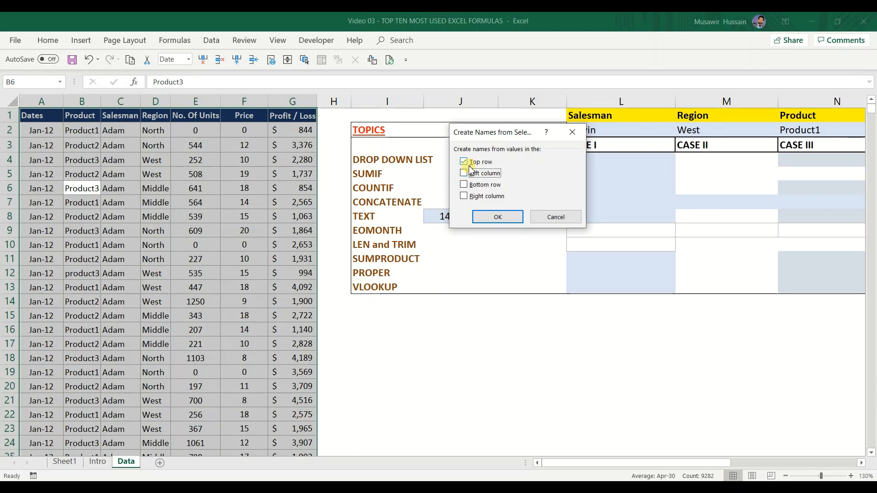
left_click(495, 217)
Step: Examine the Dates, Product, Salesman and Region columns one after another
left_click(97, 148)
left_click(41, 102)
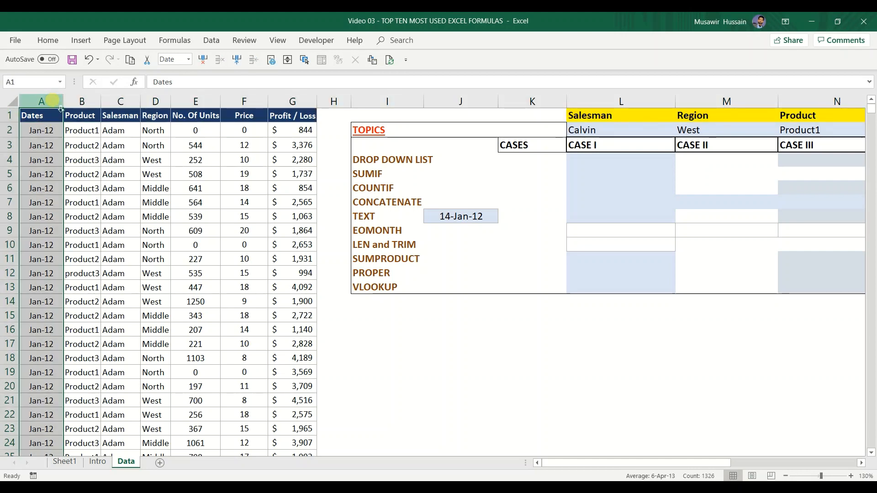
left_click(83, 101)
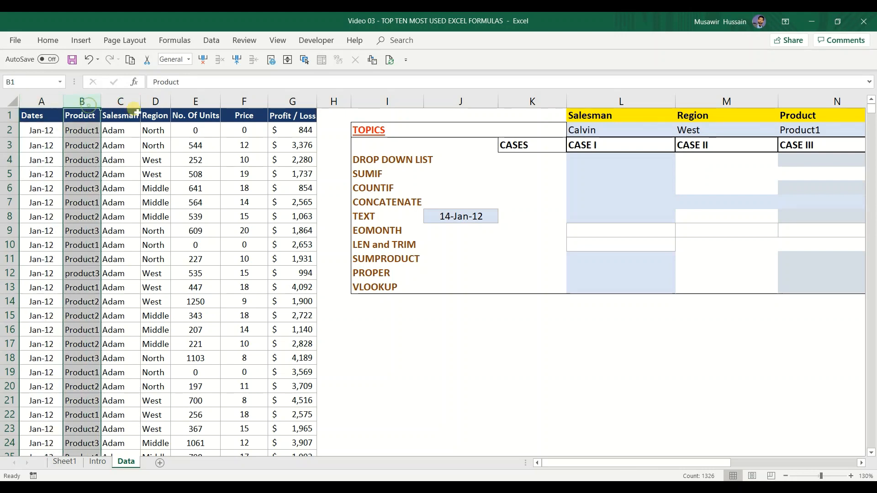
left_click(132, 102)
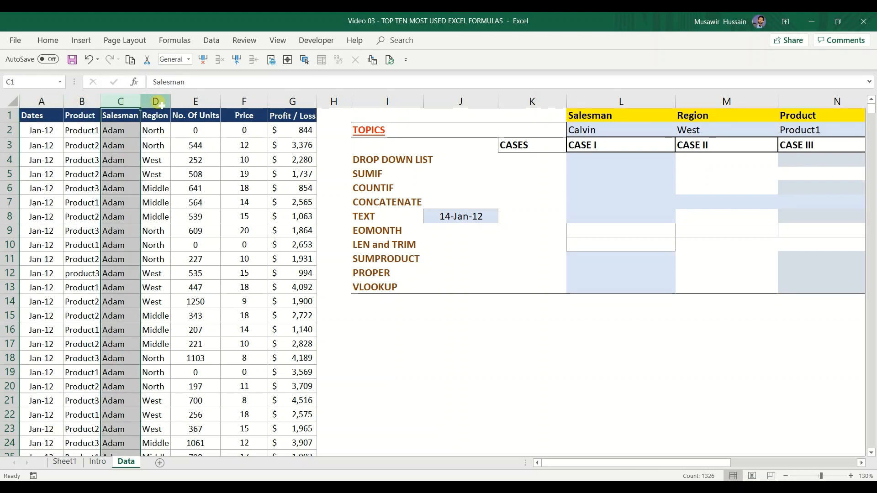
left_click(161, 104)
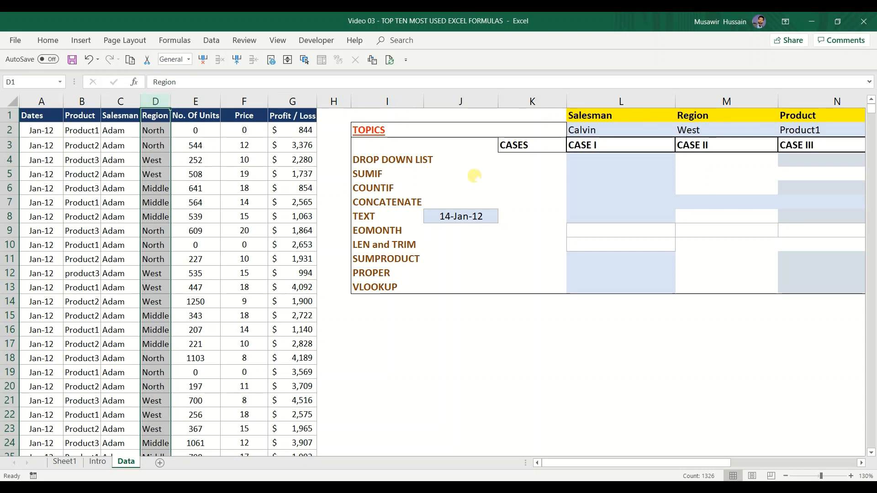
Step: Start a SUMIF formula in L5 with the named range Salesman as its range
left_click(418, 174)
left_click(592, 175)
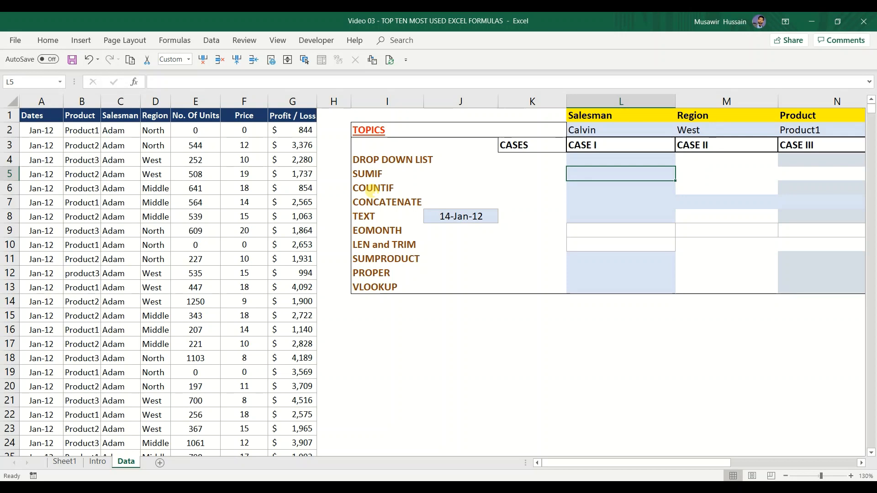
type("=")
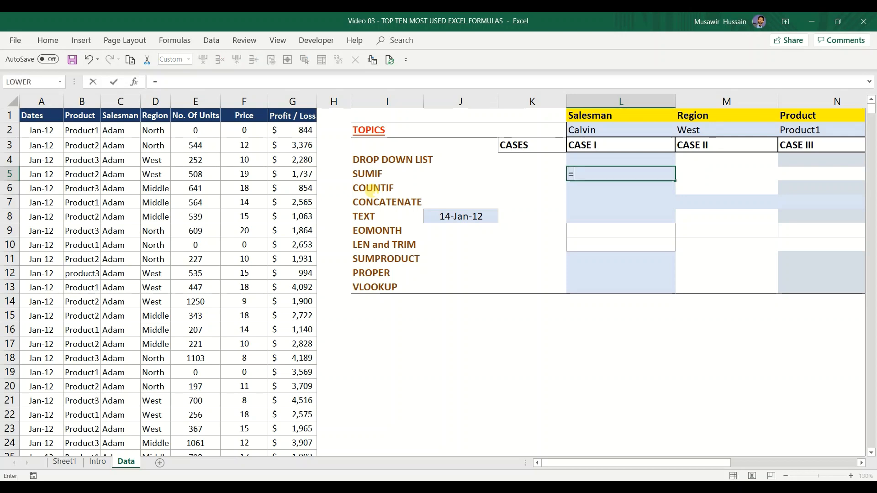
type("sumif")
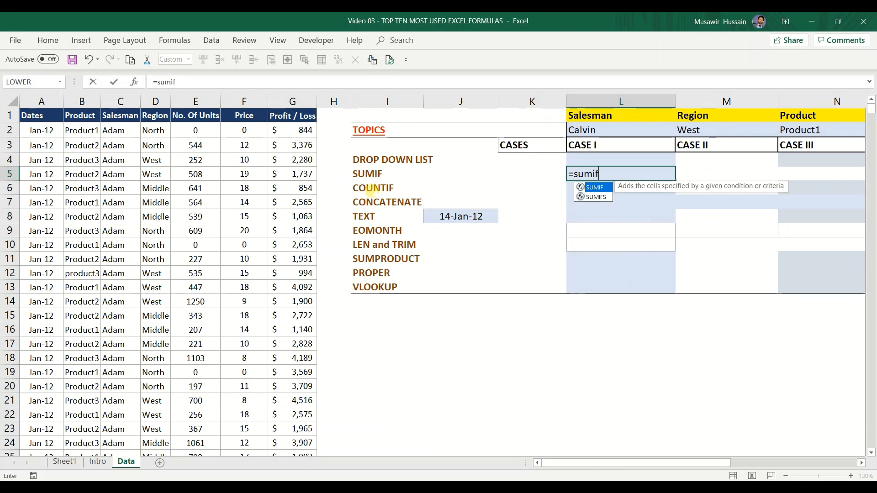
key("Tab")
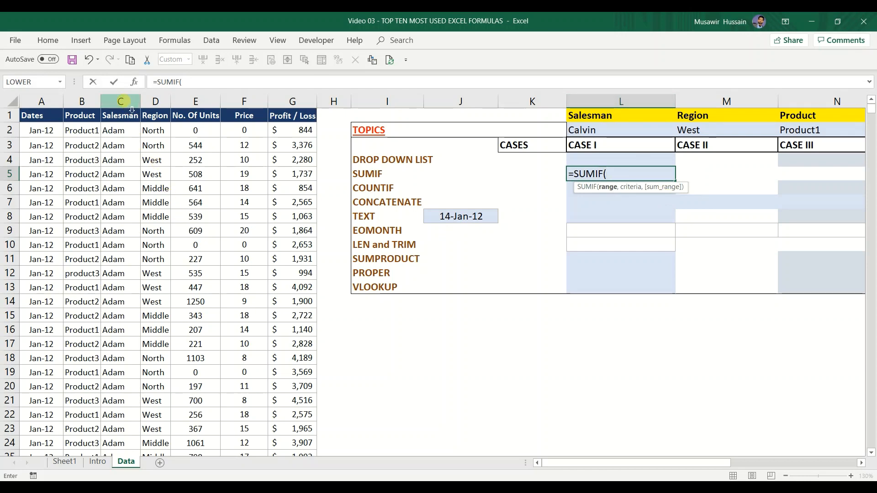
type("s")
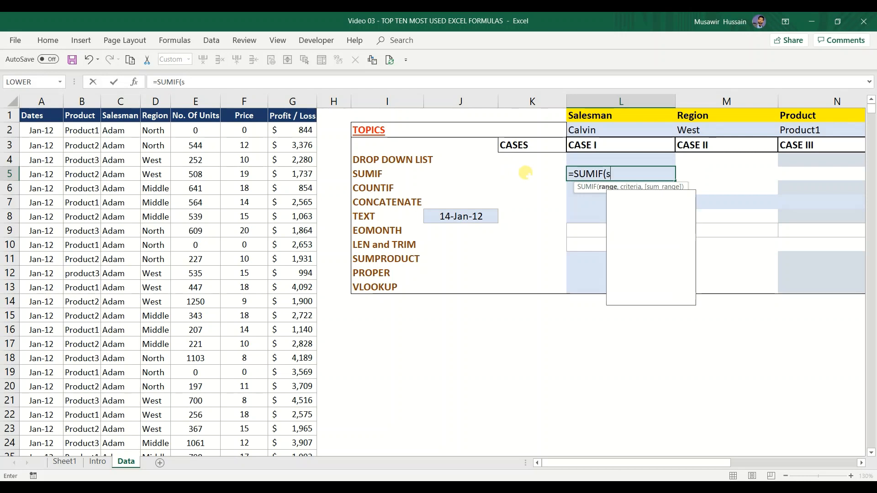
type("ale")
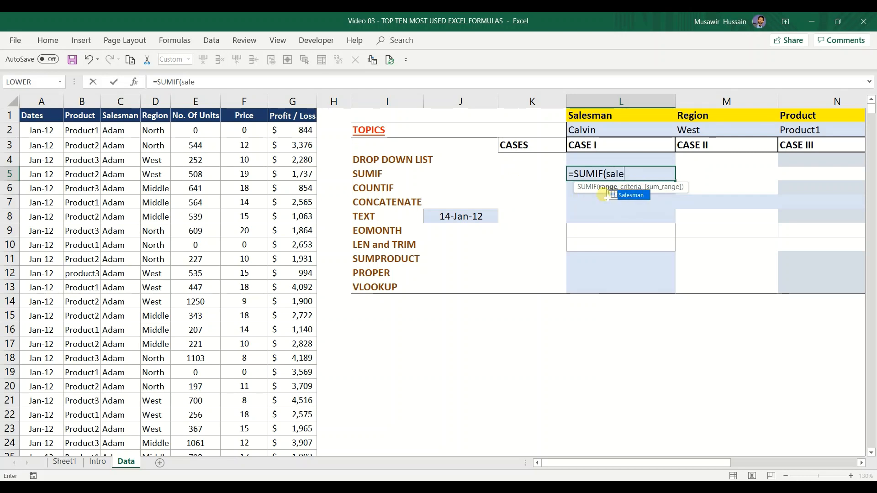
double_click(638, 204)
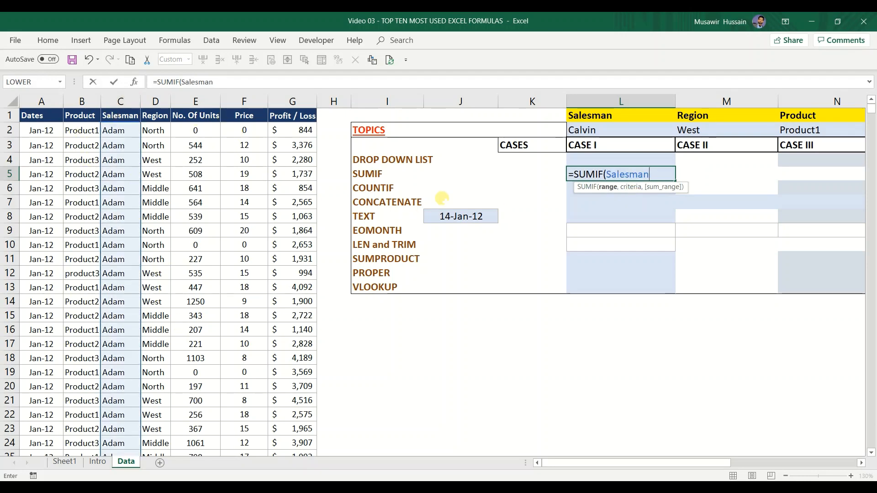
Step: Complete the SUMIF formula in L5 with L2 as criteria and Profit___Loss as the sum range
type(",")
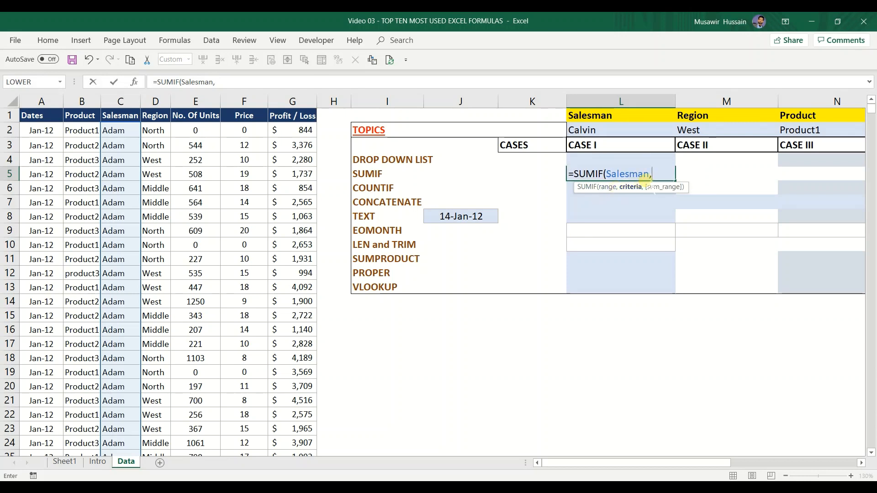
left_click(622, 132)
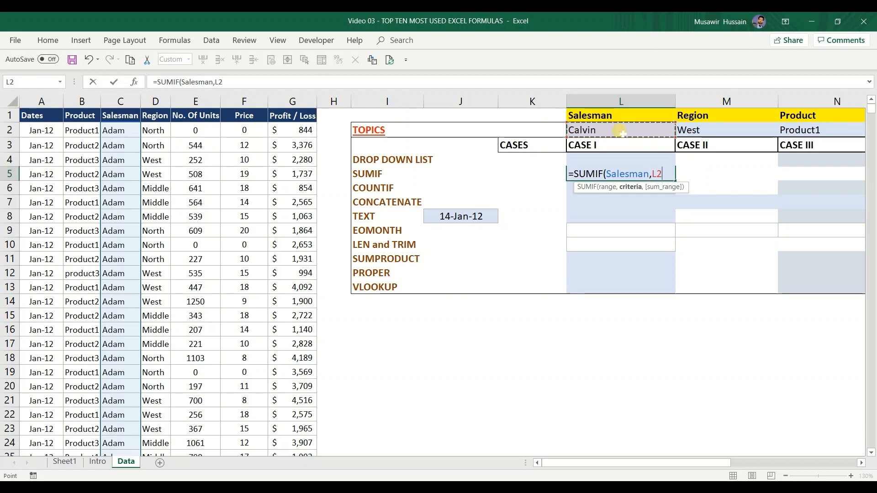
type(",")
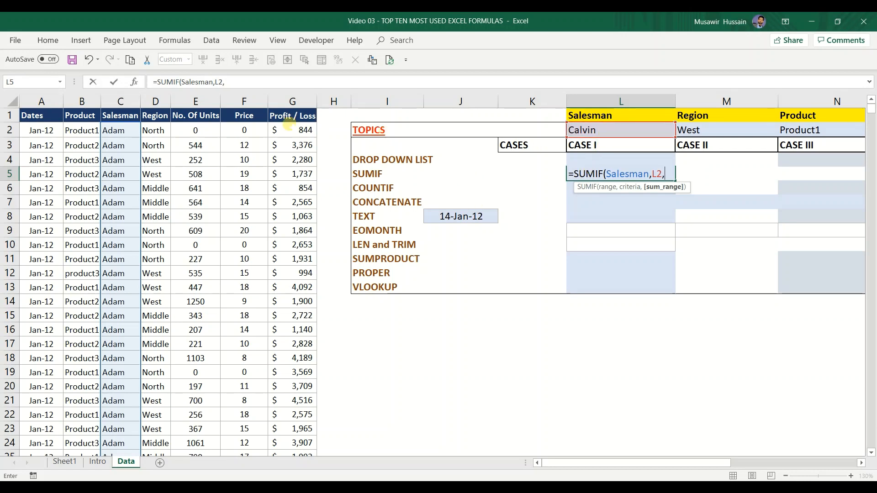
type("profi")
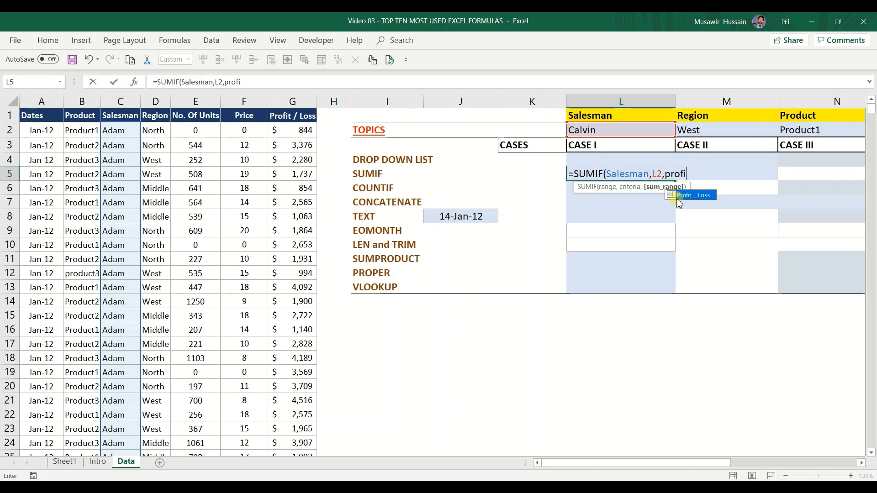
double_click(678, 201)
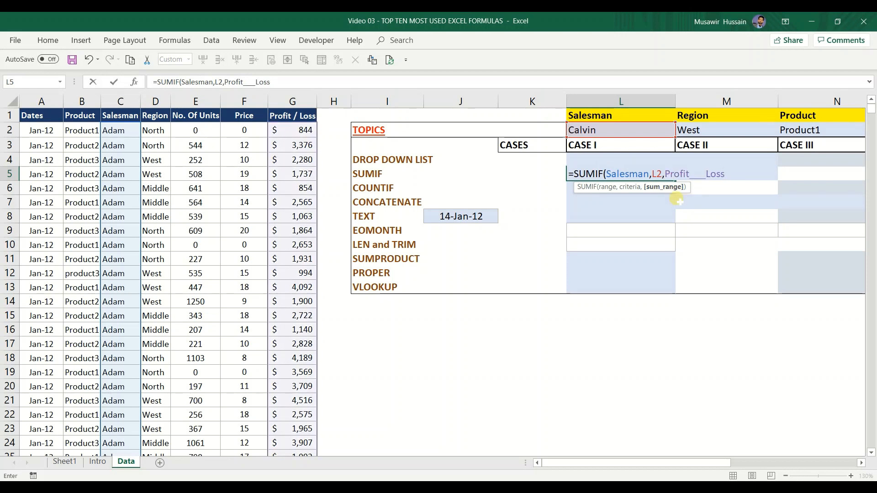
type(")")
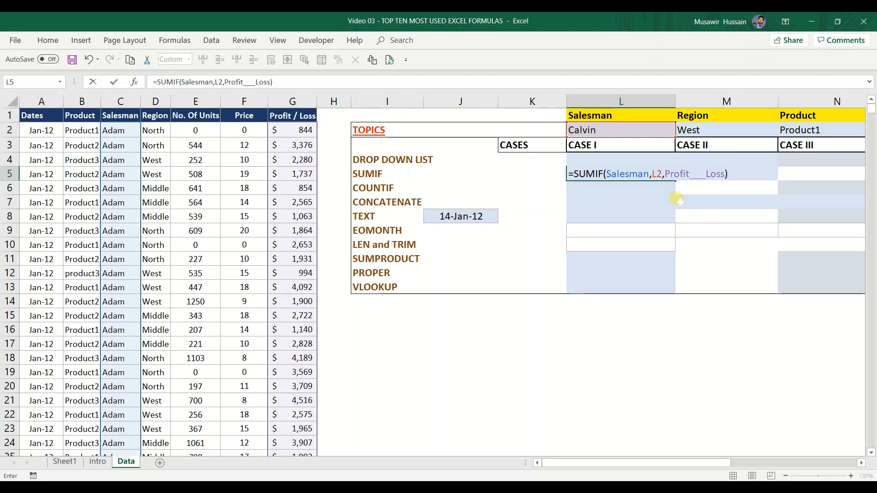
key("Return")
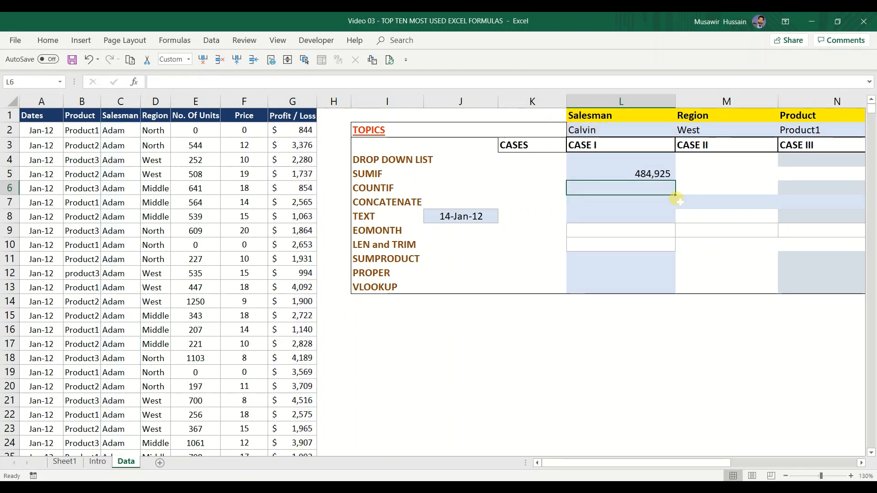
Step: Check the ranges used by the SUMIF formula in L5 and its criteria cell L2
key("Up")
key("F2")
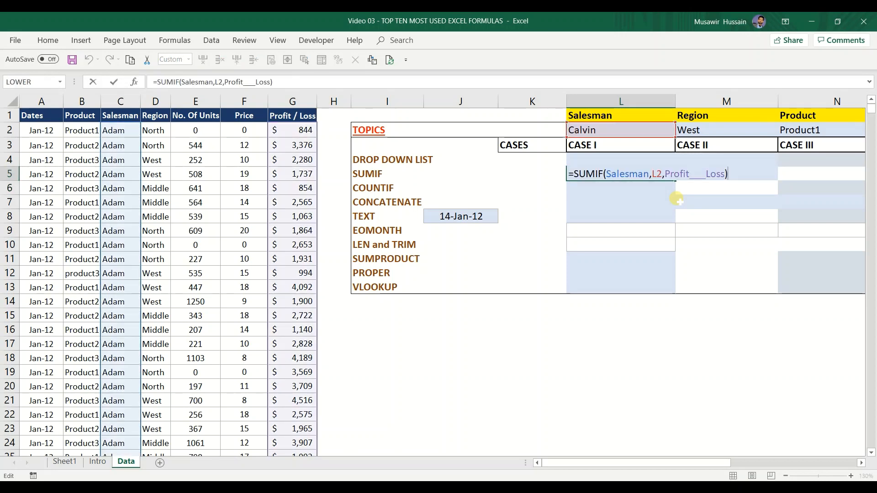
key("Escape")
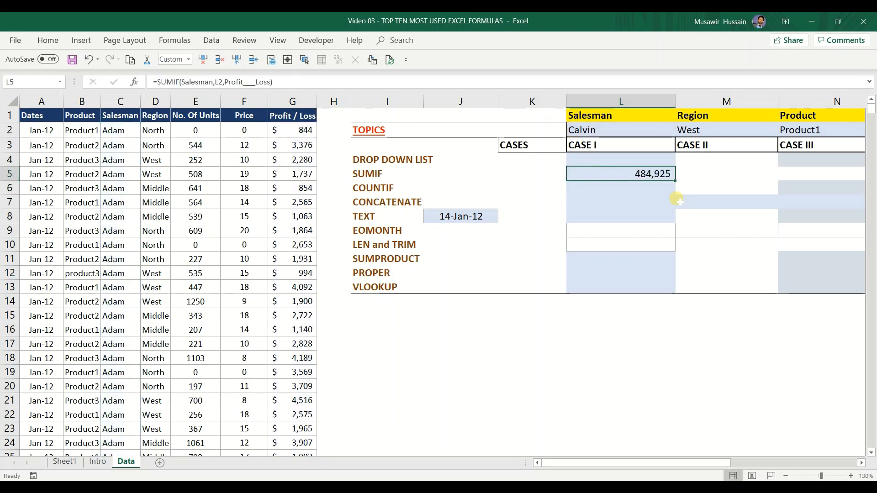
left_click(608, 132)
Step: Enter the SUMIF formula from L5 across L5:N5 for all three cases
left_click(651, 174)
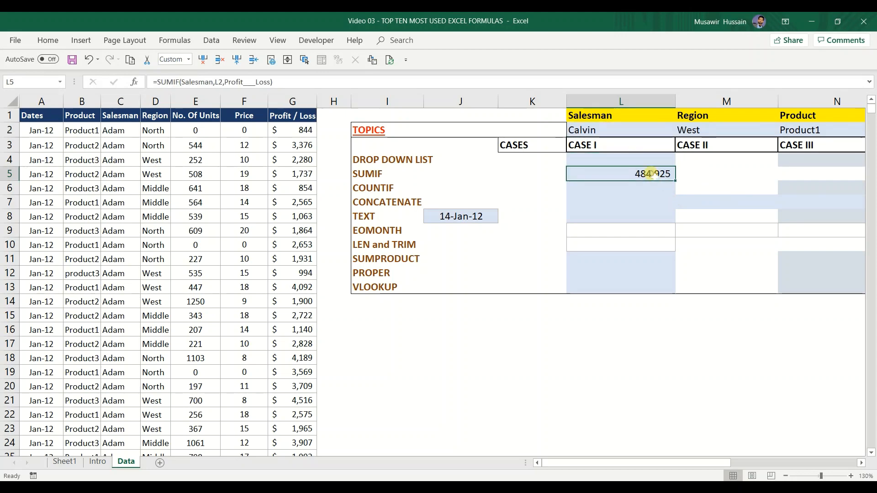
left_click_drag(651, 174, 654, 176)
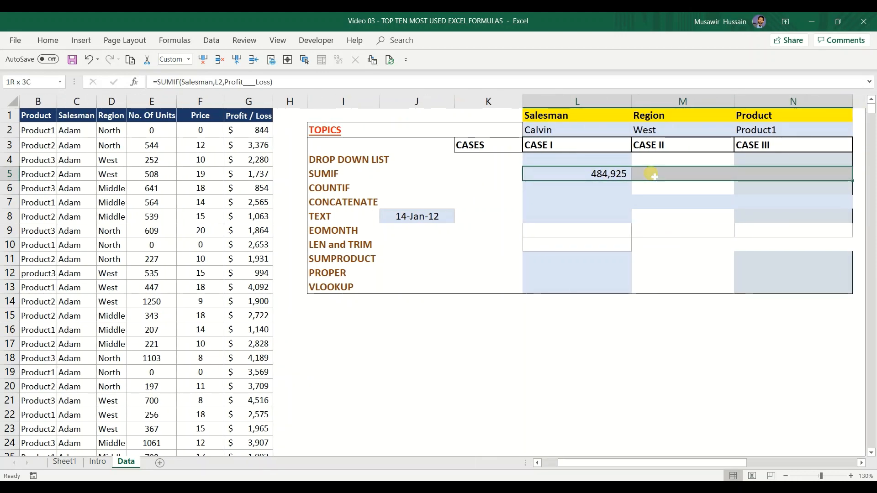
key("F2")
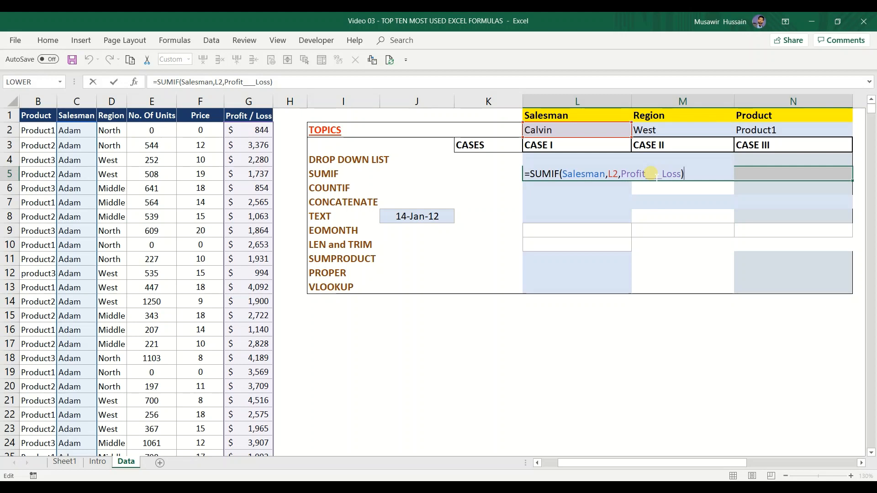
key("ctrl+Return")
left_click(653, 175)
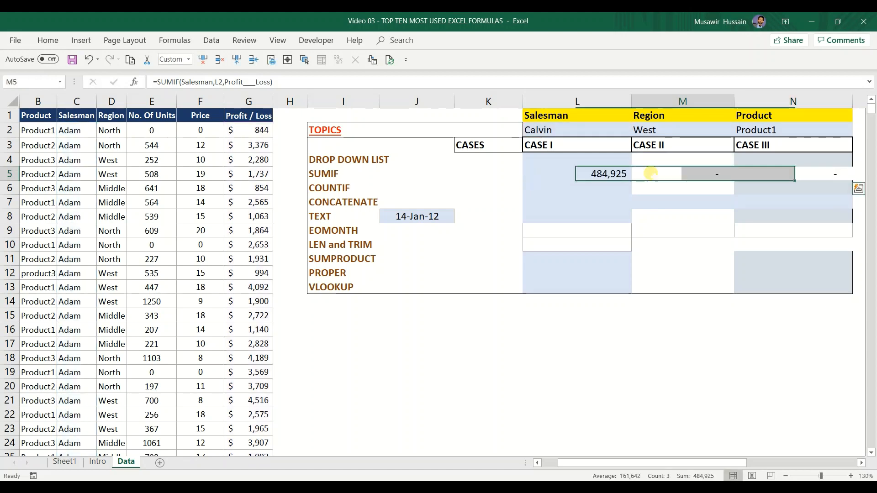
Step: Change the range of the SUMIF formula in M5 from Salesman to the named range Region
key("F2")
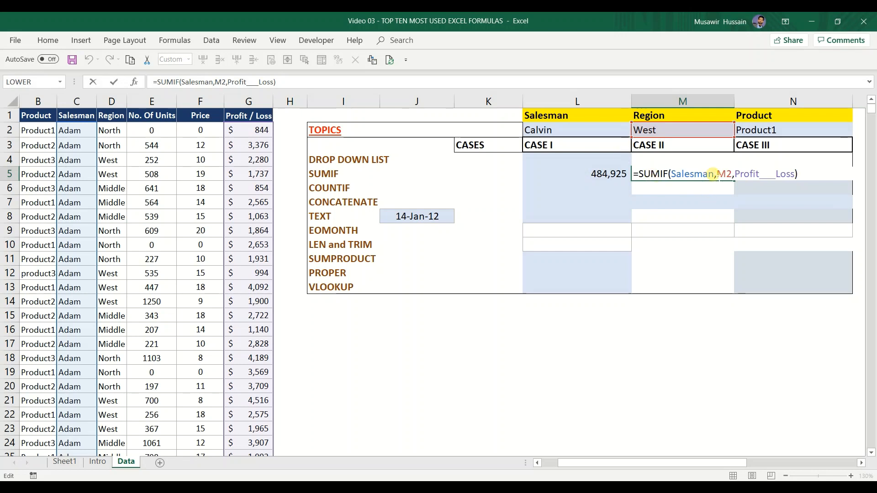
left_click_drag(713, 174, 672, 175)
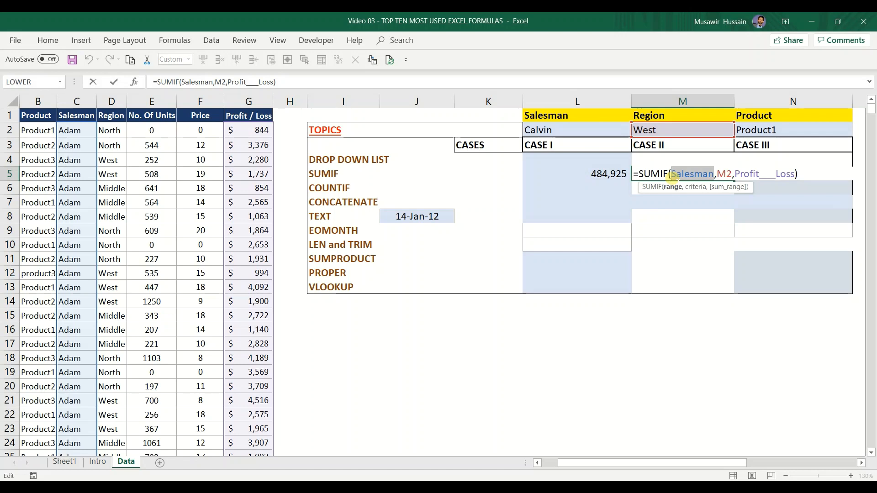
type("Region")
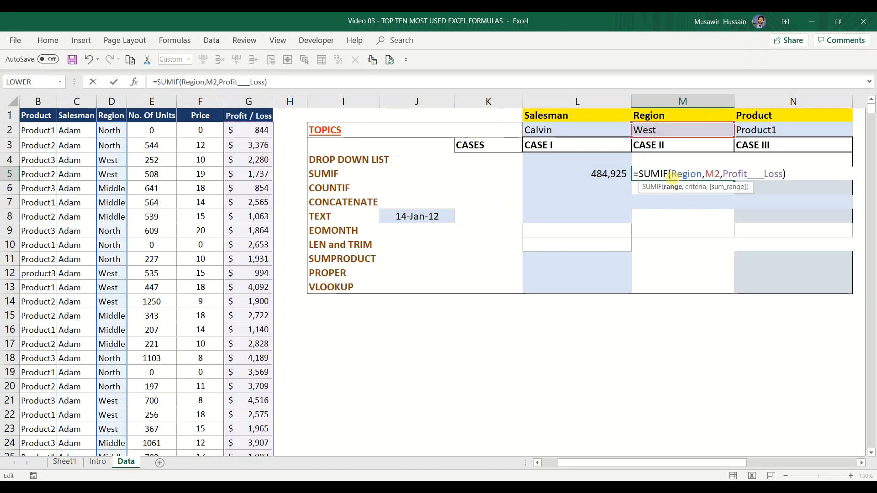
key("Return")
Step: Change the range of the SUMIF formula in N5 from Salesman to the named range Product
left_click(671, 177)
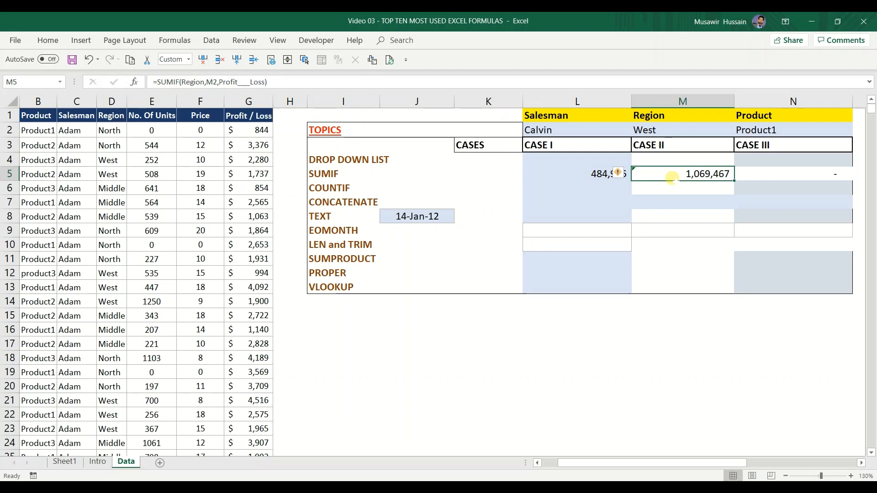
key("Right")
key("F2")
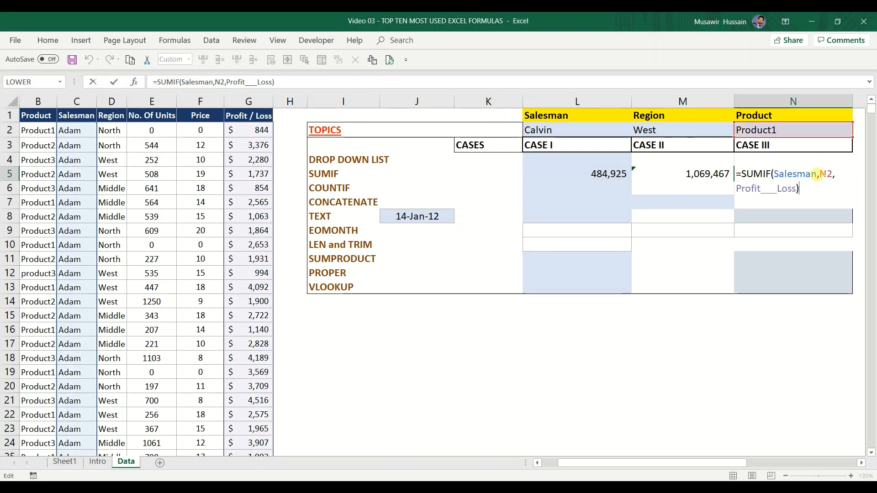
left_click_drag(817, 173, 776, 174)
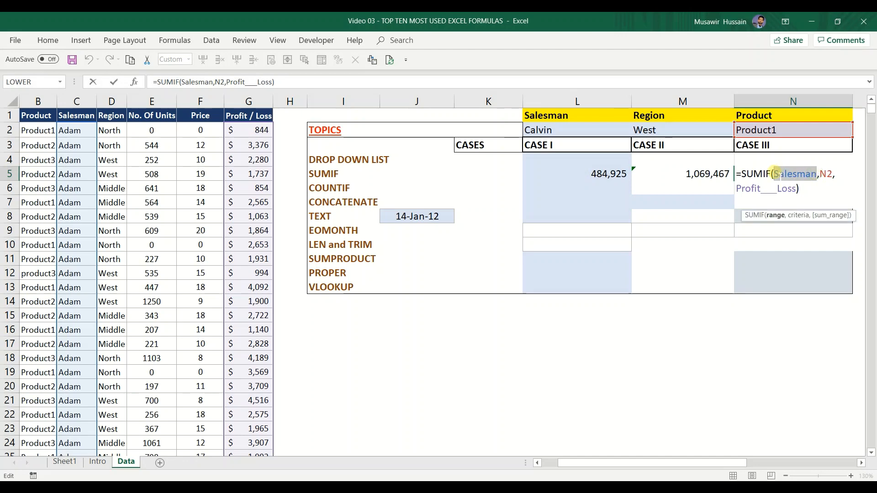
type("Product")
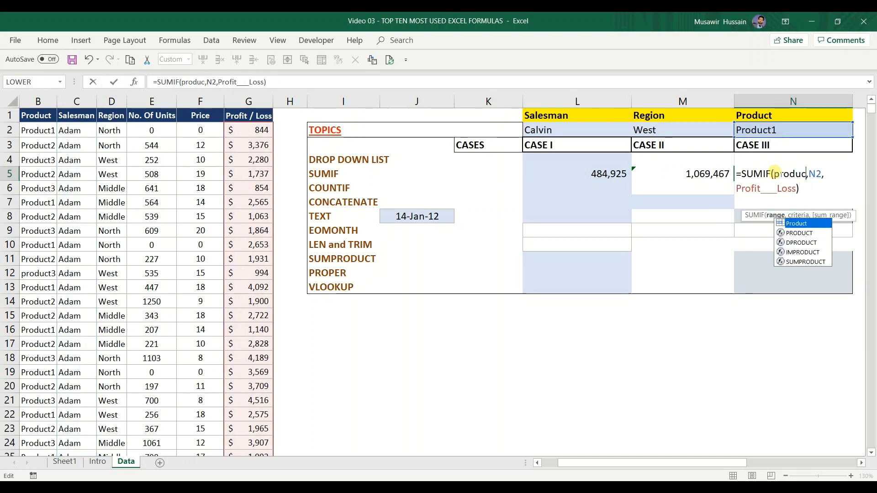
key("Tab")
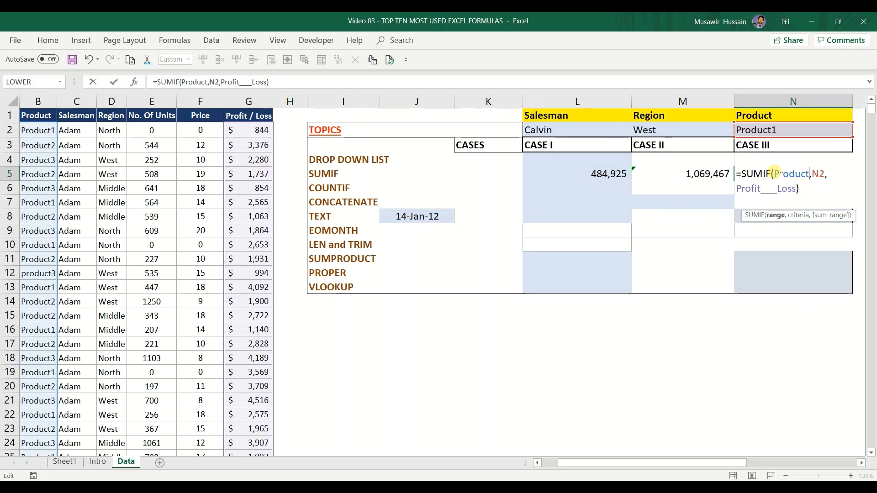
key("Return")
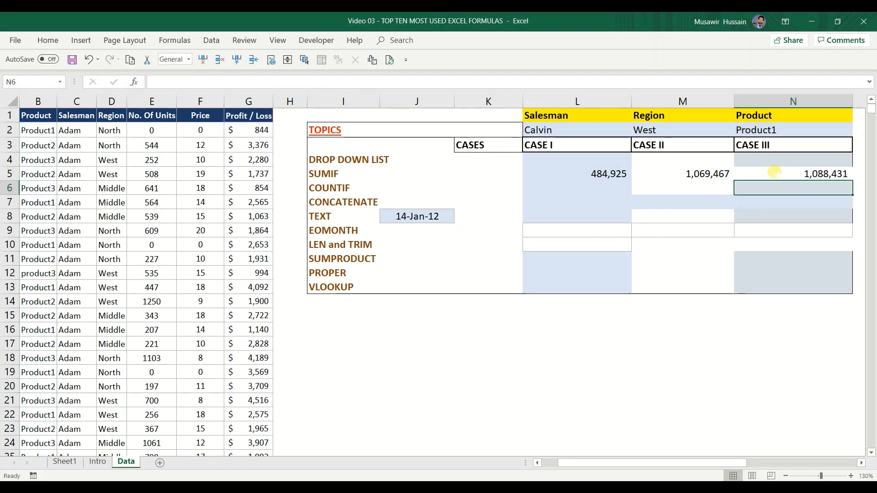
Step: Start a COUNTIF formula in L6 with the named range Salesman as its range
key("Left")
key("Left")
key("Left")
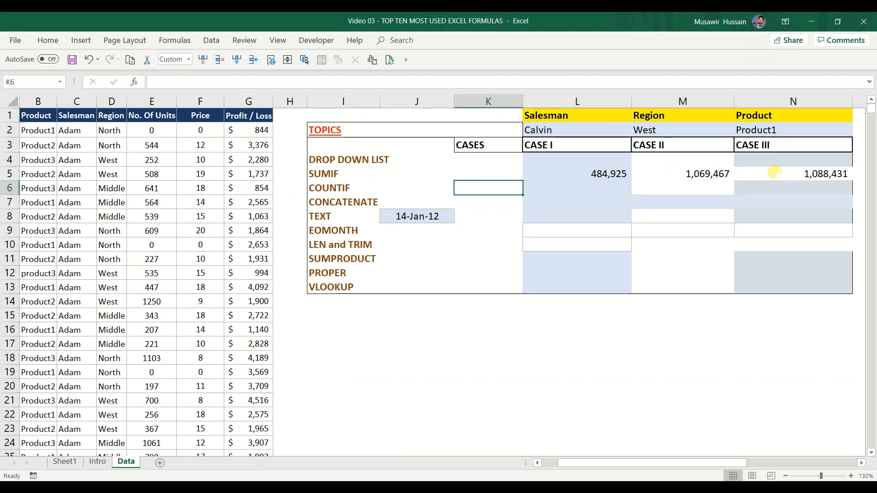
key("Right")
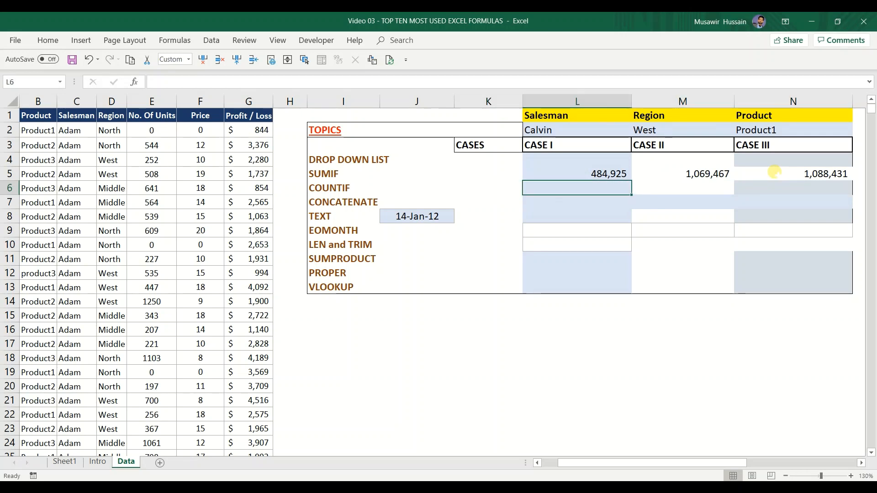
type("=countif")
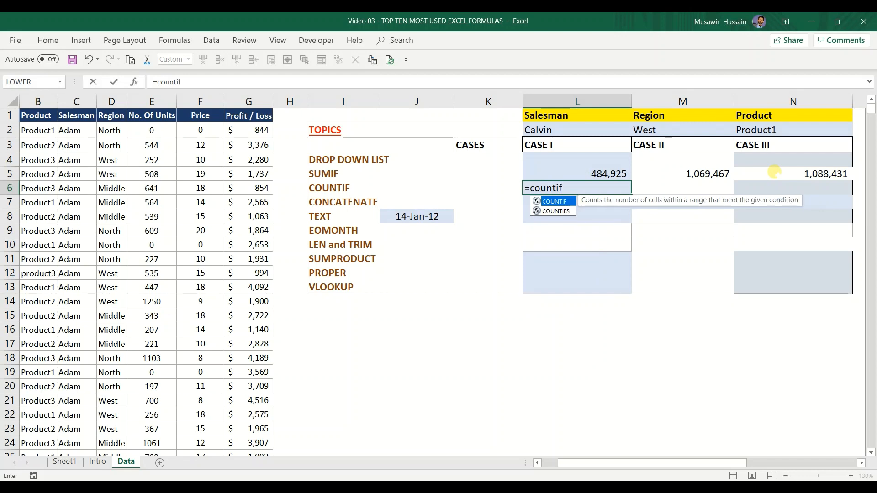
key("Tab")
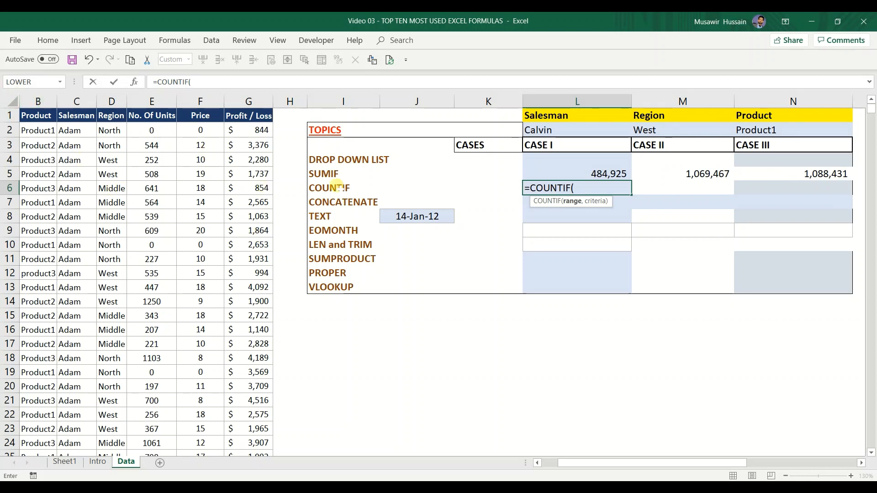
type("Salesman")
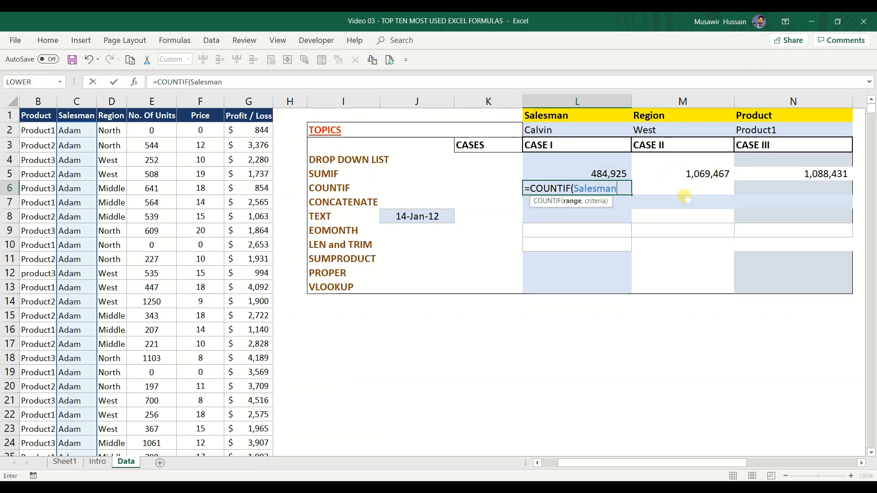
Step: Complete the COUNTIF formula in L6 with L2 as its criteria
type(",")
key("Up")
key("Up")
key("Up")
key("Up")
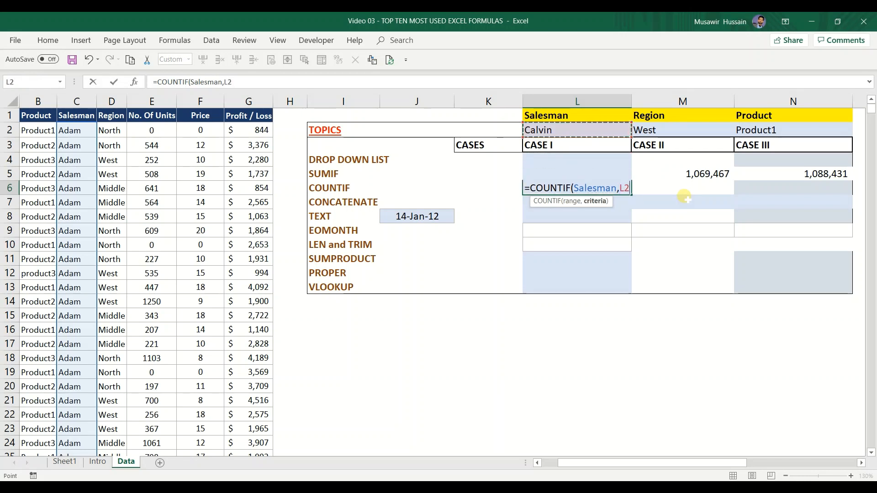
type(")")
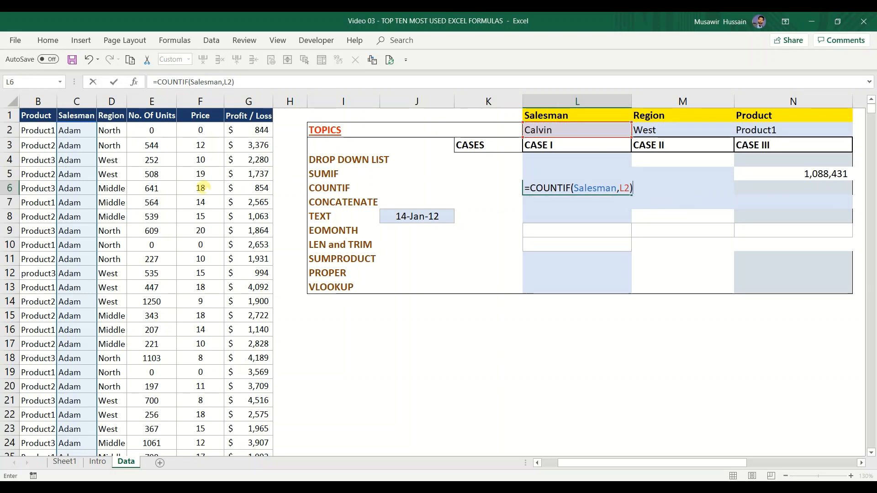
key("Return")
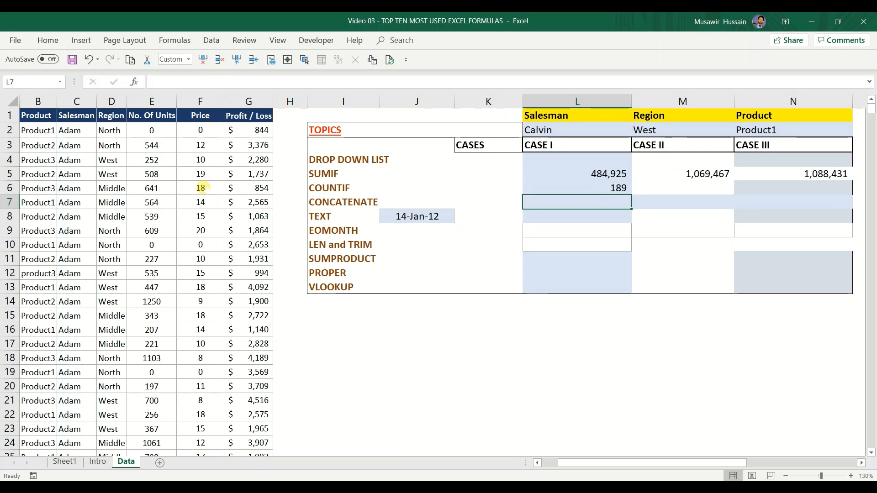
Step: Enter the COUNTIF formula from L6 across L6:N6 for all three cases
key("Up")
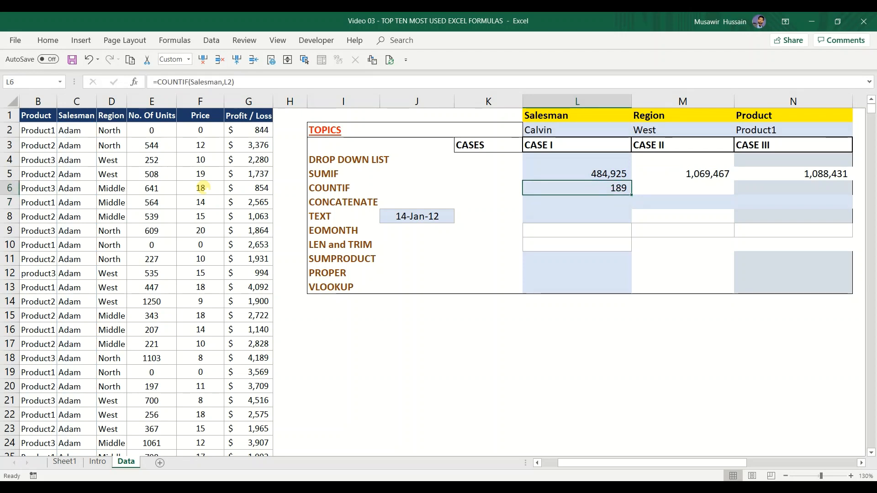
key("F2")
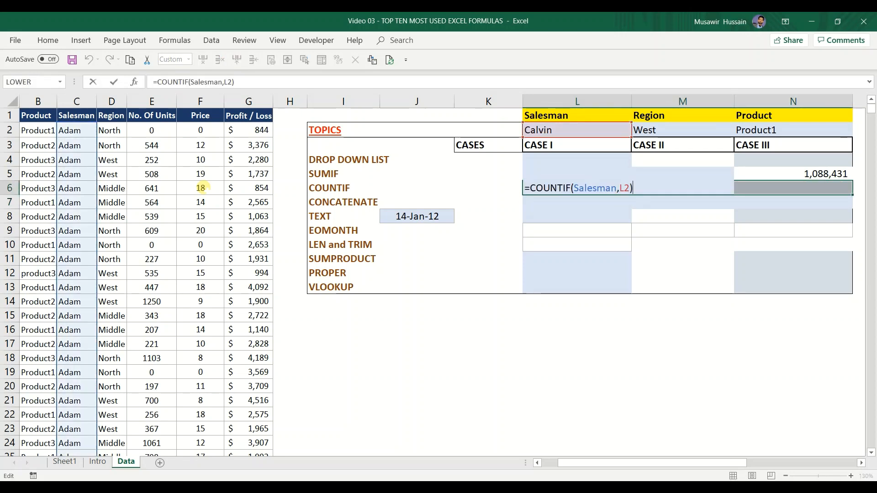
key("ctrl+Return")
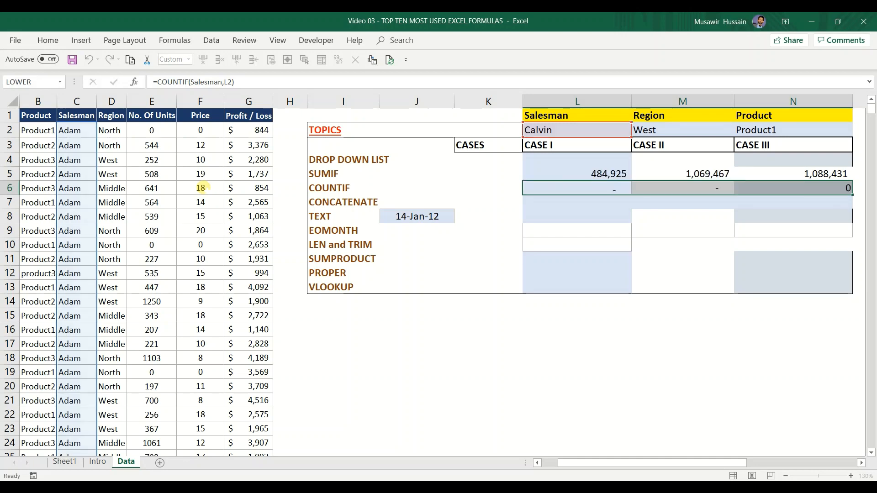
Step: Change the range of the COUNTIF formula in M6 from Salesman to the named range Region
key("Right")
key("Right")
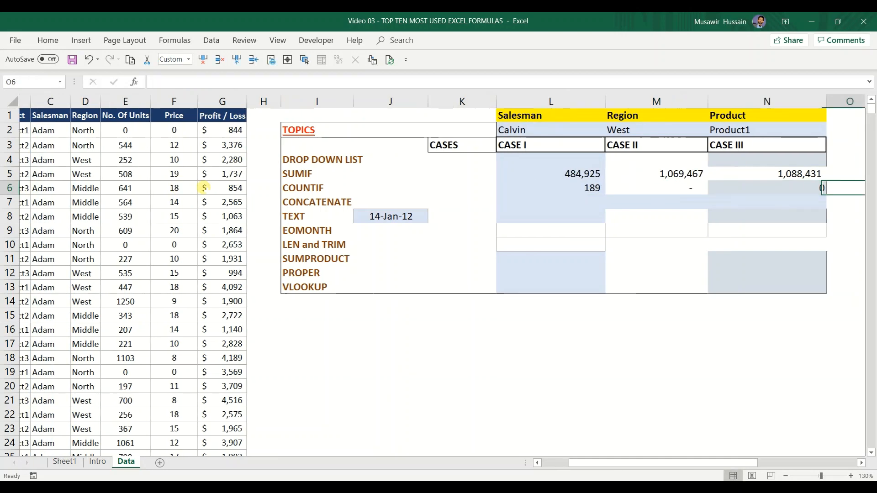
key("Left")
key("F2")
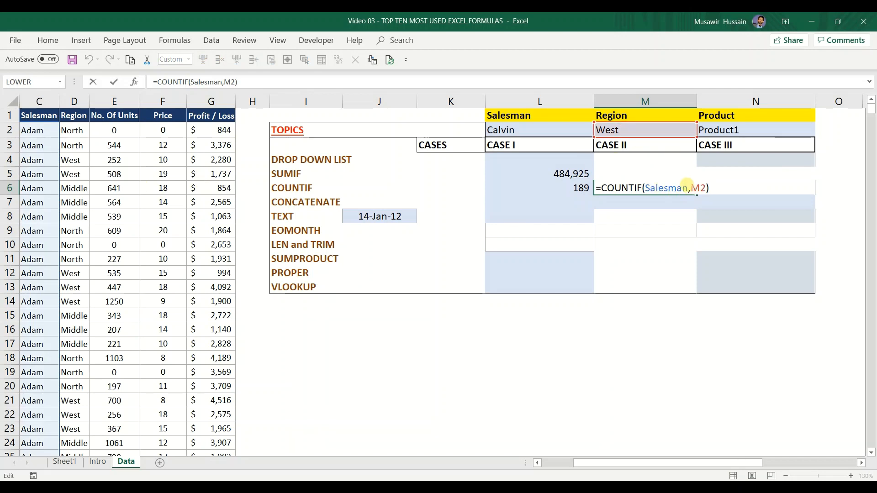
left_click_drag(687, 189, 645, 189)
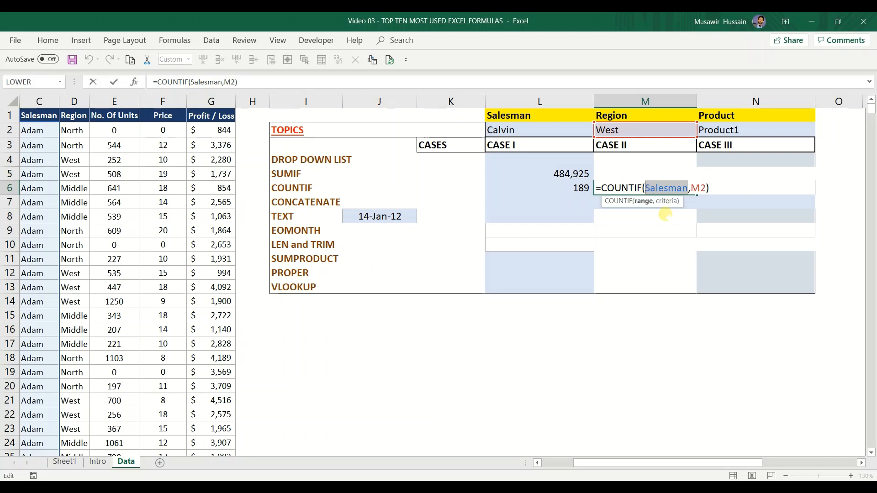
type("Region")
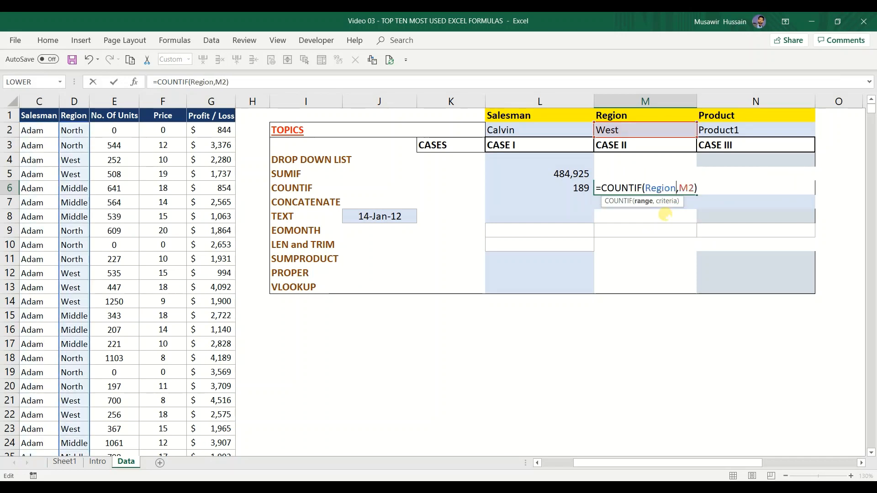
key("Return")
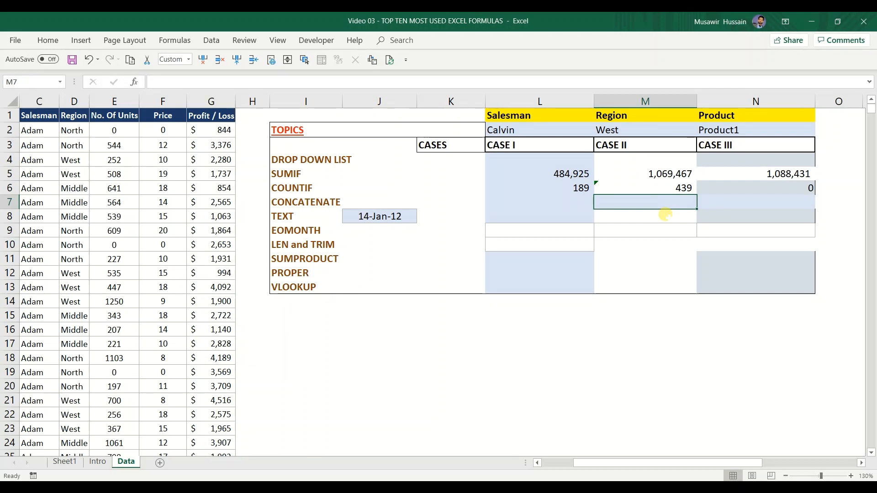
Step: Change the range of the COUNTIF formula in N6 from Salesman to the named range Product
key("Right")
key("Up")
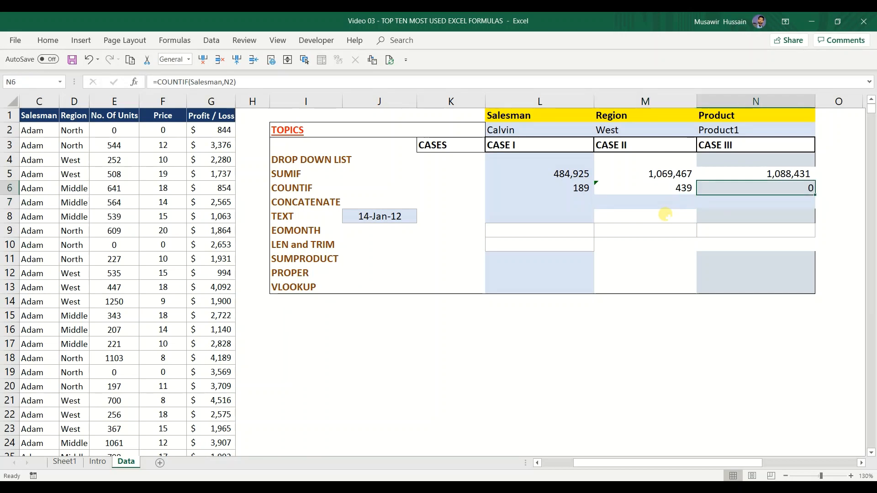
key("F2")
key("Left")
key("Left")
key("Left")
key("Left")
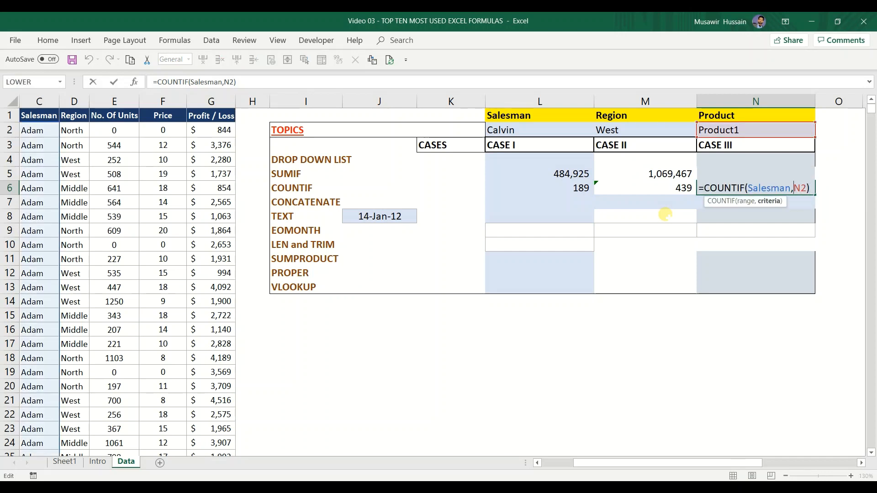
key("BackSpace")
key("BackSpace")
key("BackSpace")
key("BackSpace")
key("BackSpace")
key("BackSpace")
key("BackSpace")
key("BackSpace")
key("BackSpace")
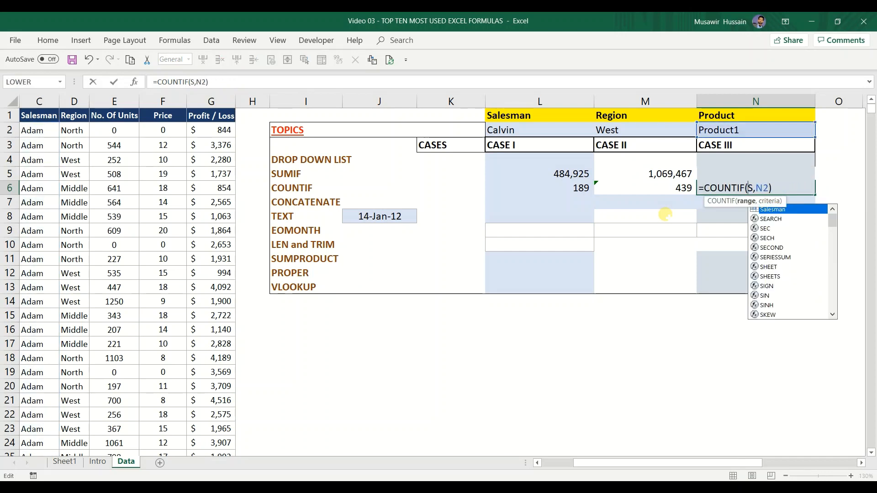
type("(produc")
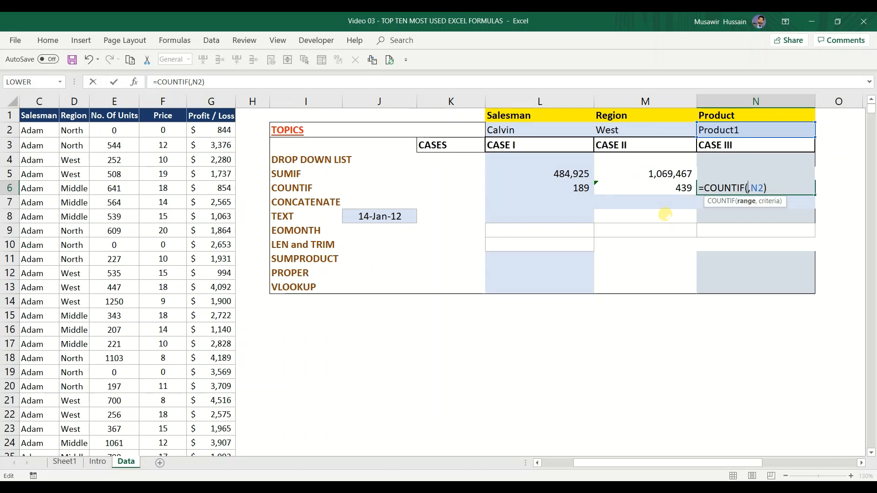
type("t")
key("Tab")
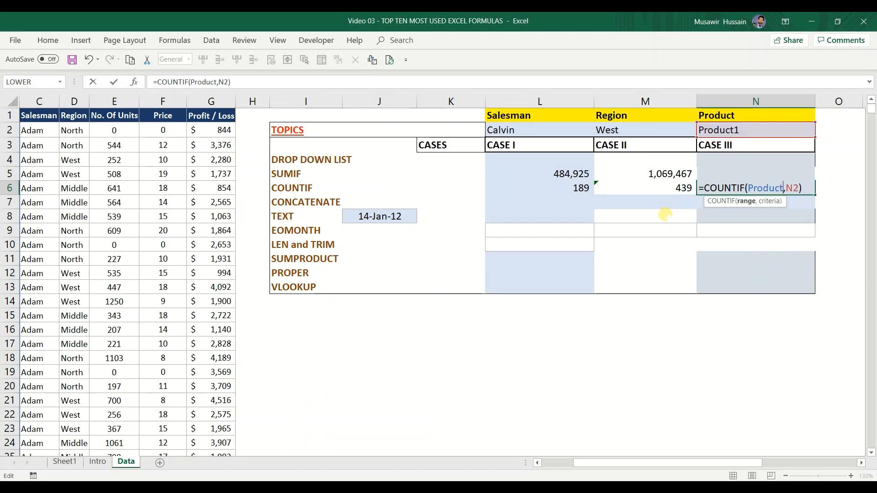
key("Return")
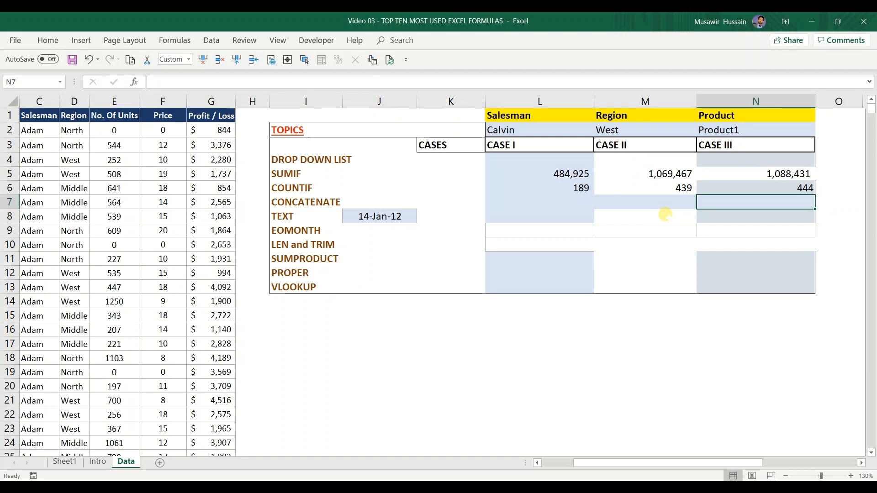
Step: Examine the CONCATENATE topic row and the Case I text cells L1:L3 that can be joined
key("Up")
key("Left")
key("Left")
key("Left")
key("Left")
key("Left")
key("Left")
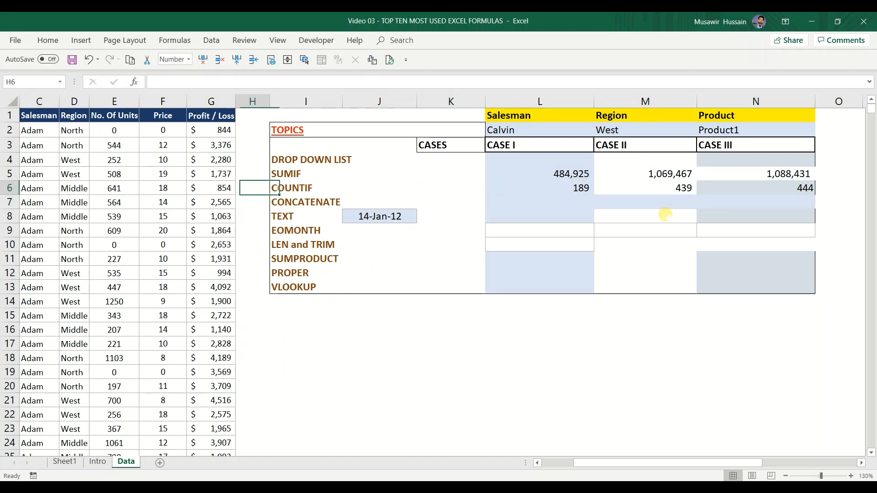
key("Down")
key("Right")
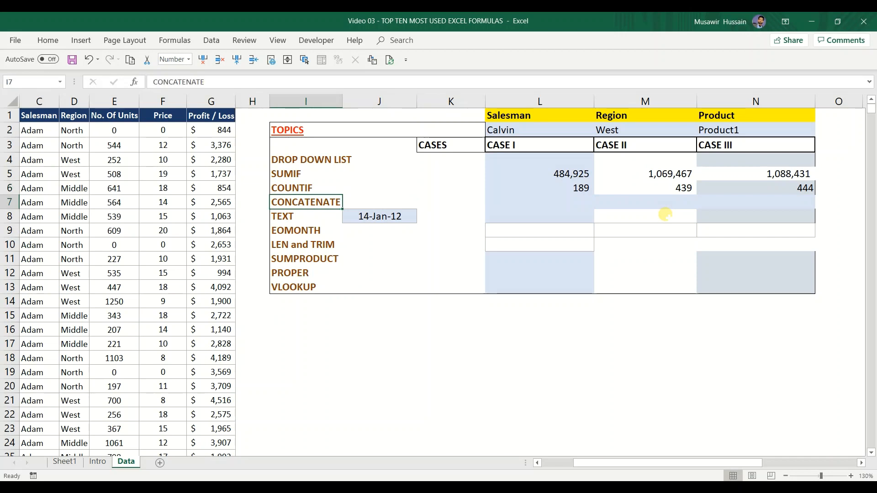
key("Right")
key("Right")
key("Right")
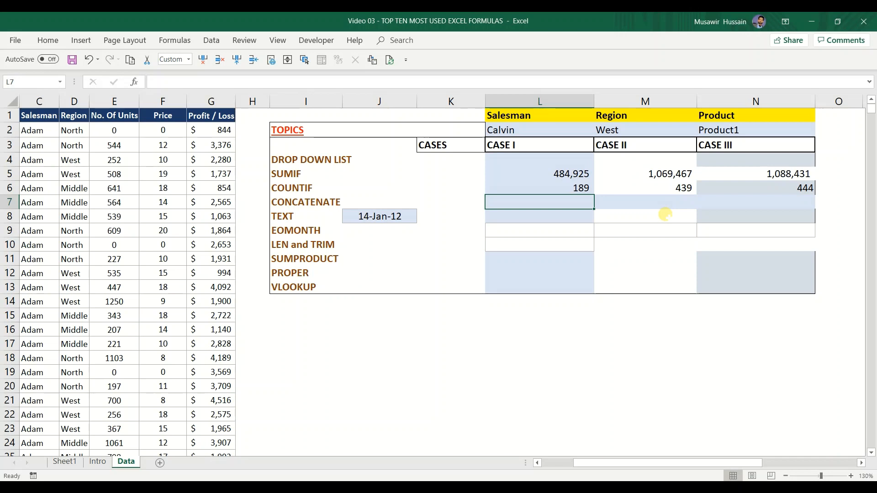
left_click(64, 203)
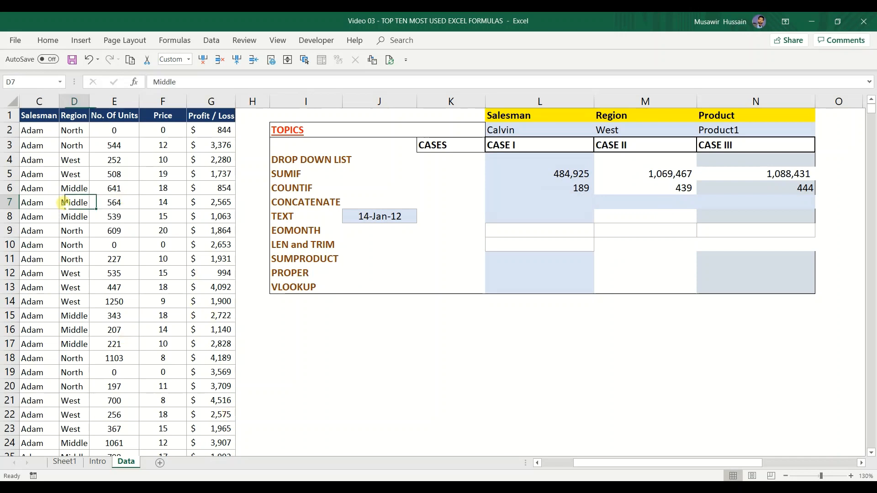
left_click(111, 202)
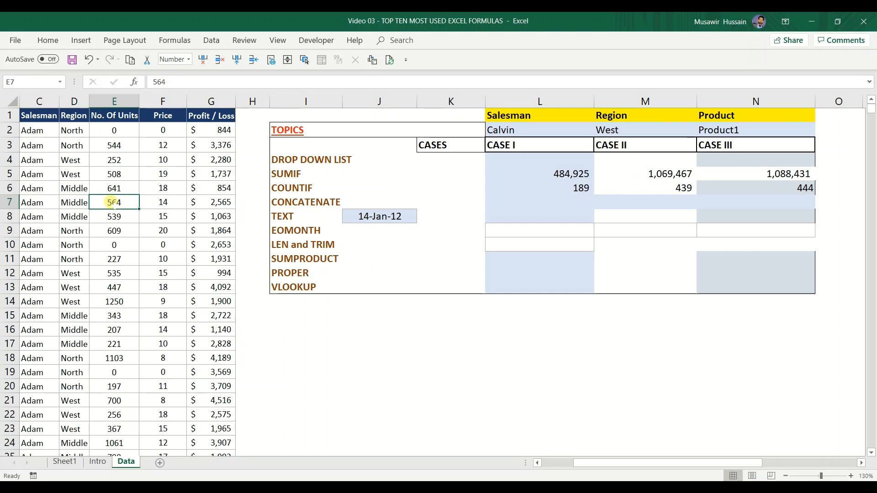
left_click(587, 202)
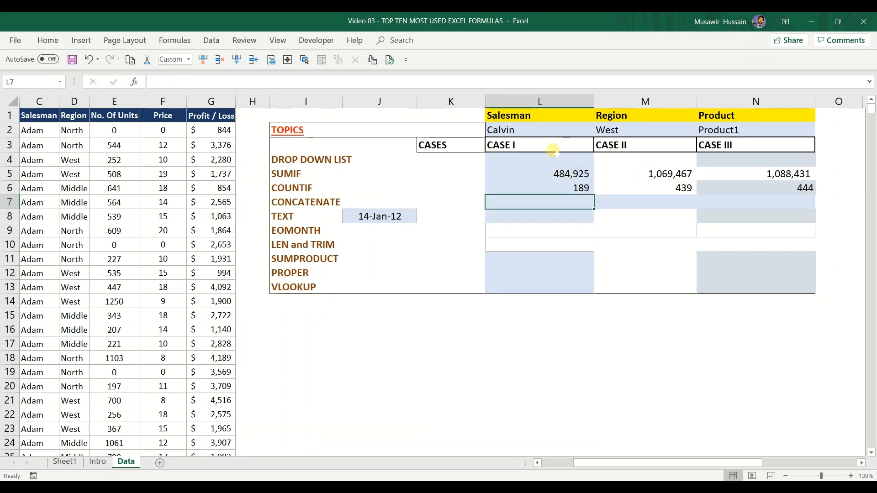
left_click(538, 145)
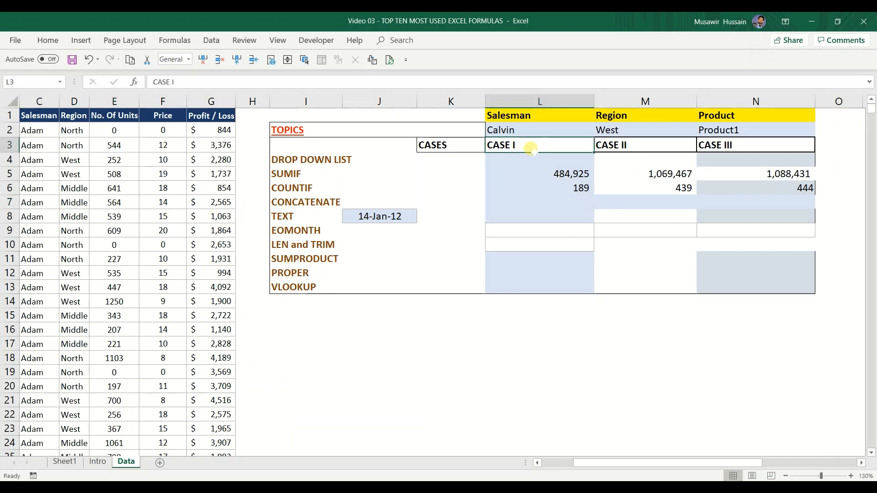
left_click(522, 134)
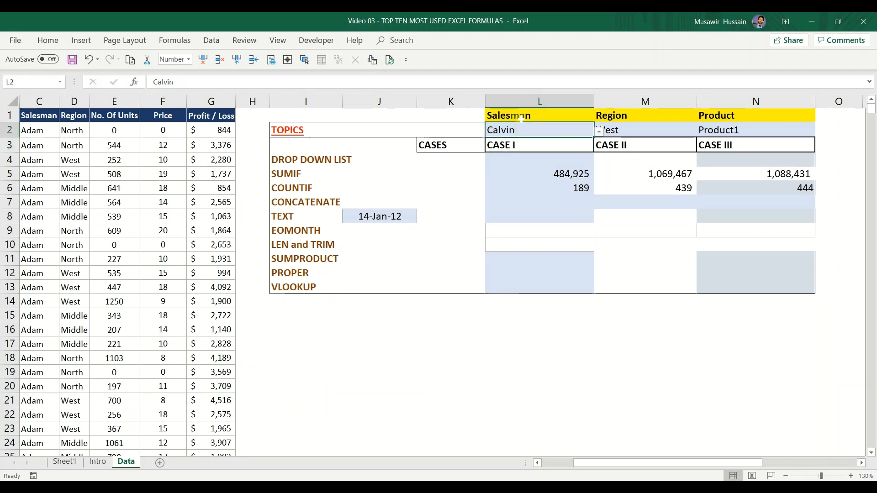
left_click_drag(529, 114, 527, 144)
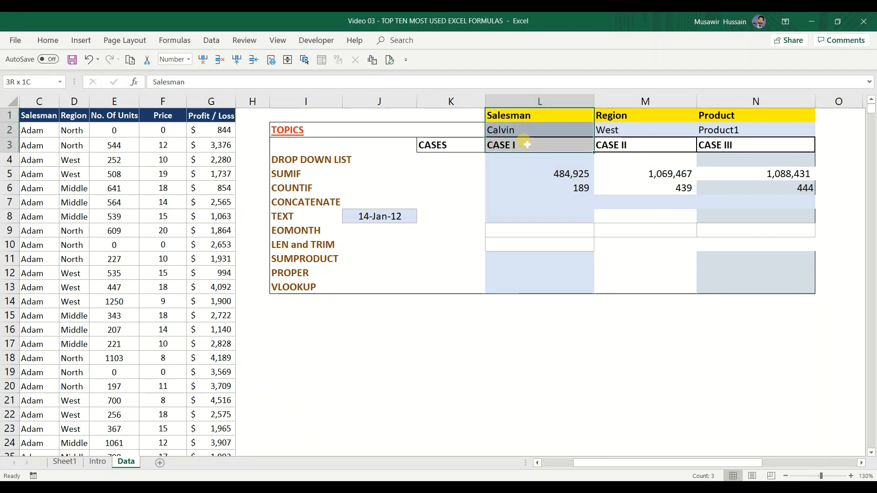
Step: Enter =CONCATENATE(L3,L2,L1) in L7 to join the case, salesman name and header texts
left_click(548, 201)
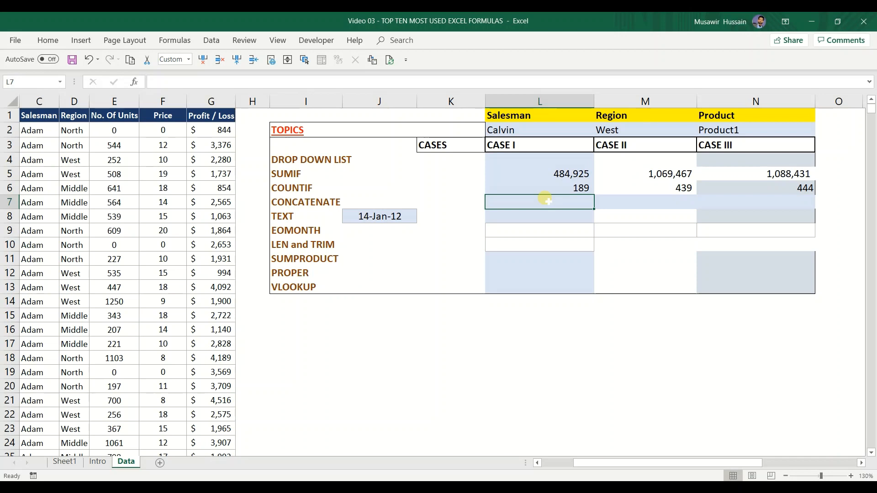
type("=conca")
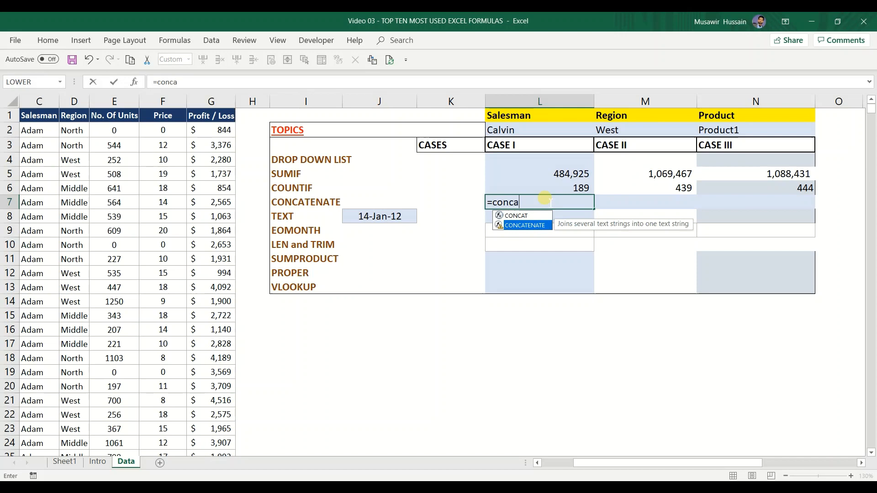
key("Tab")
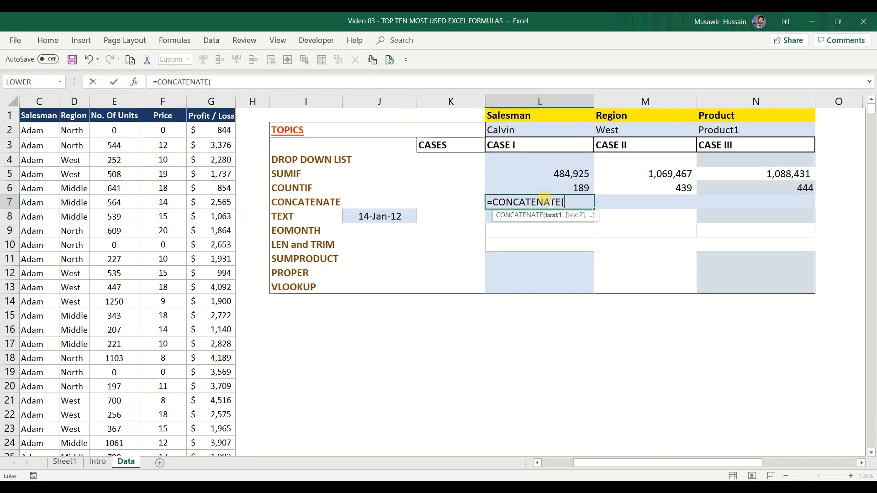
left_click(532, 145)
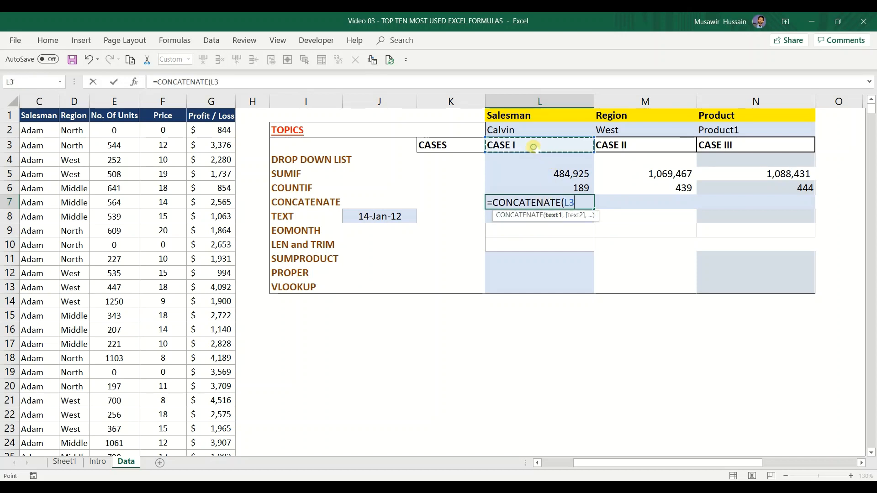
type(",")
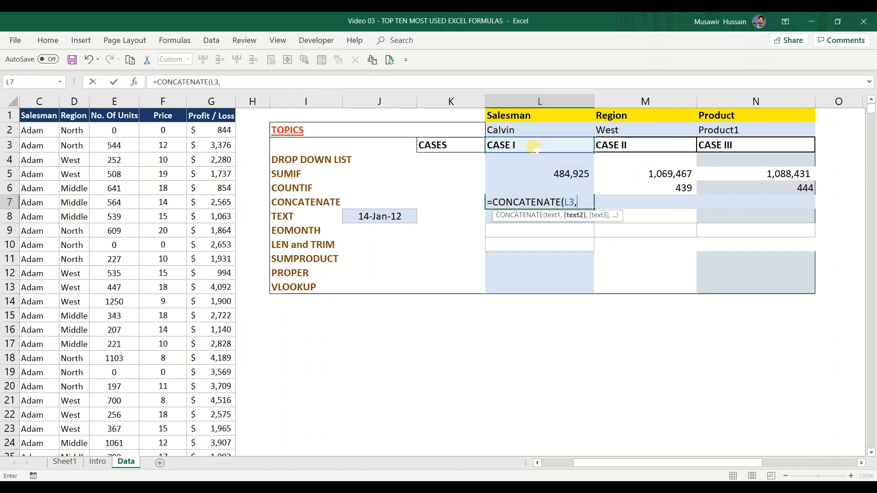
left_click(533, 134)
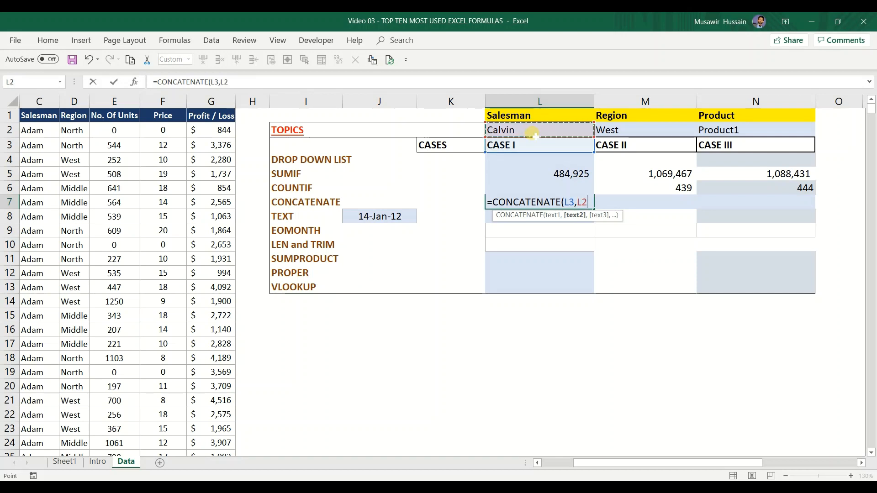
type(",")
left_click(548, 117)
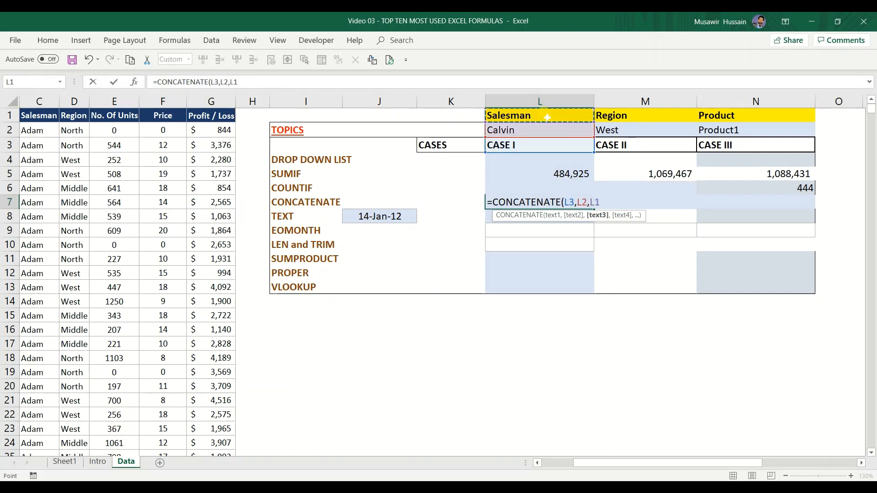
type(")")
key("Return")
key("Up")
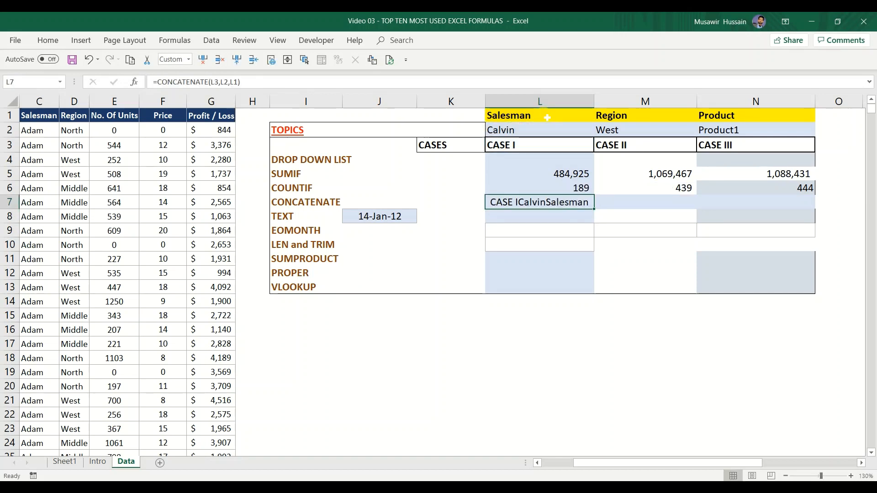
key("Up")
left_click_drag(547, 118, 533, 147)
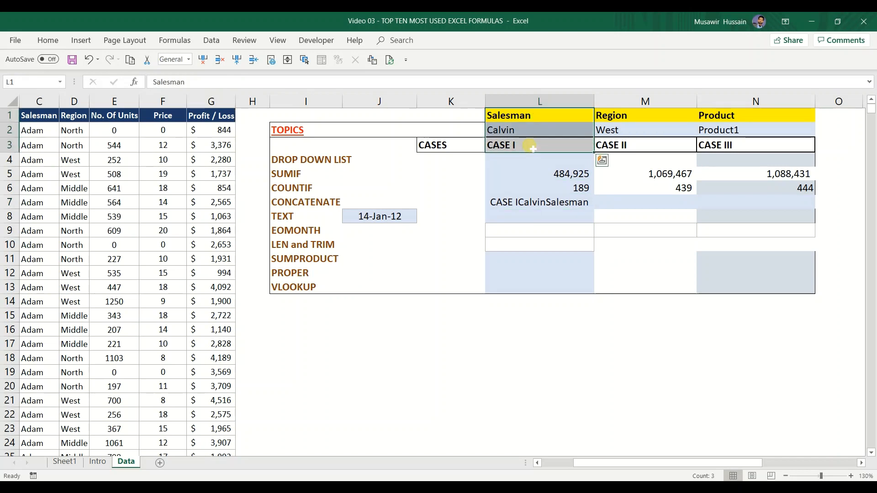
Step: Add a space " " as separator after L3 and after L2 in the CONCATENATE formula in L7
left_click(533, 203)
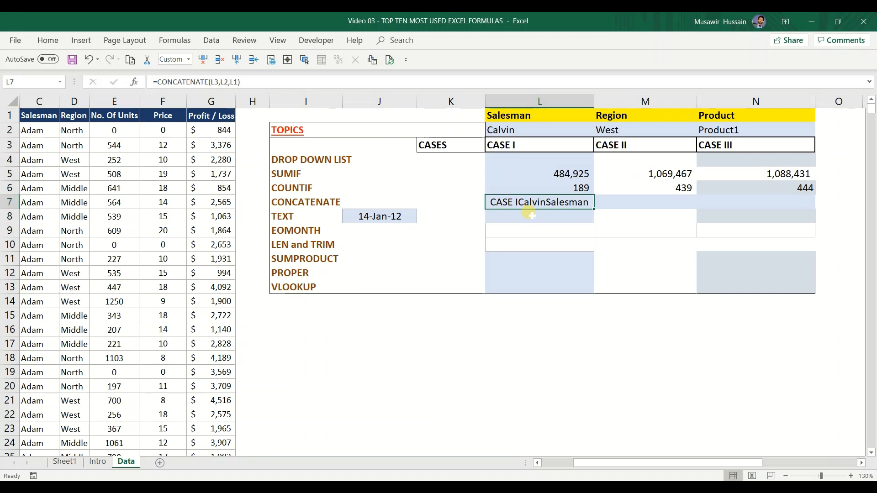
key("F2")
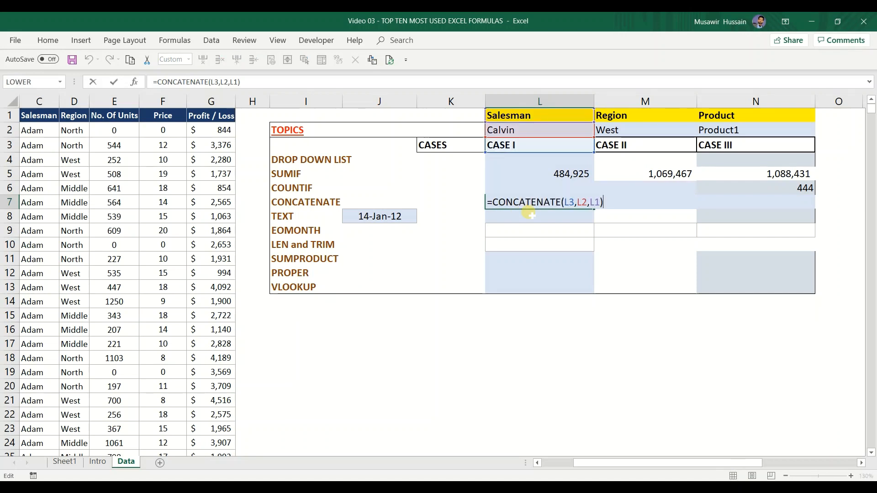
left_click(575, 202)
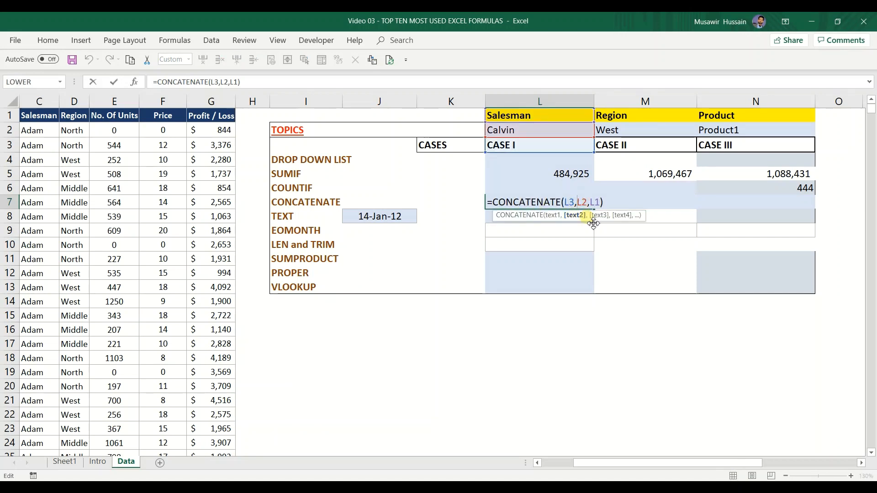
type("\"")
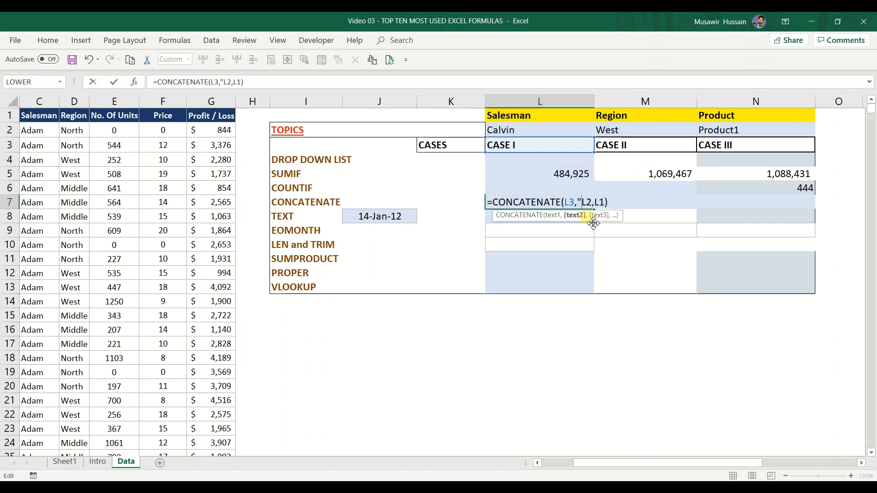
type(" \"")
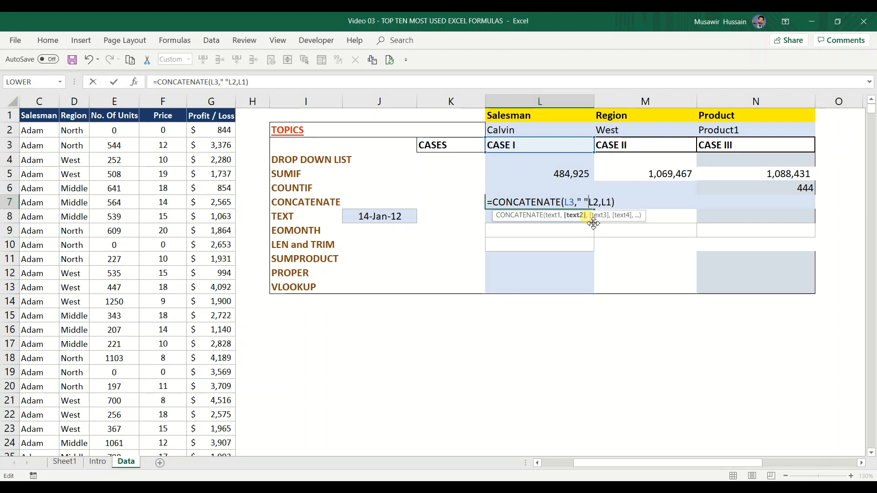
type(",L2,")
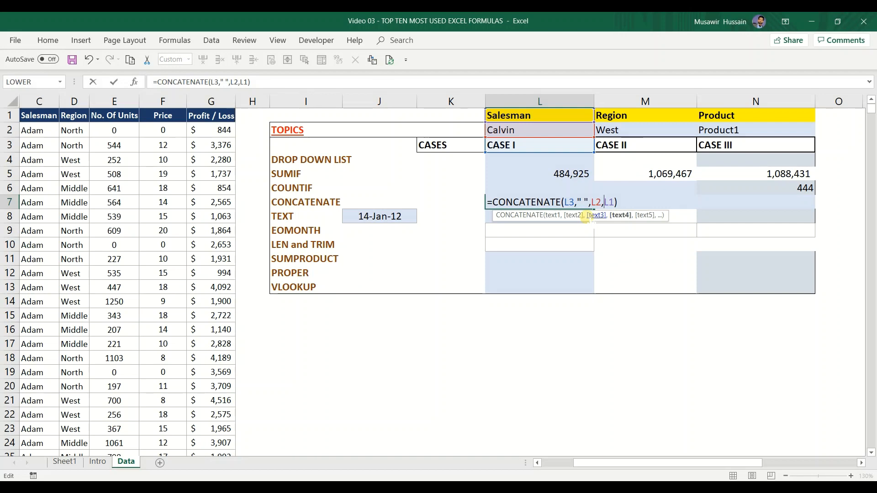
type("\"")
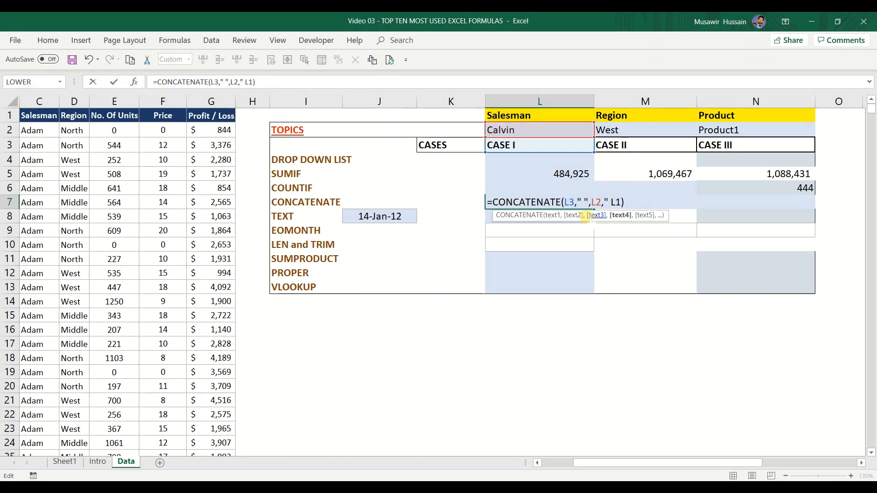
type(" \",")
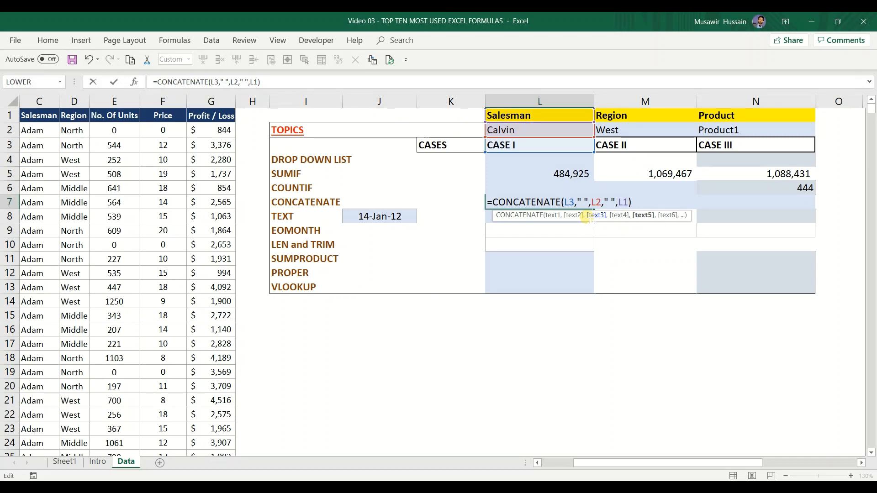
key("ctrl+Return")
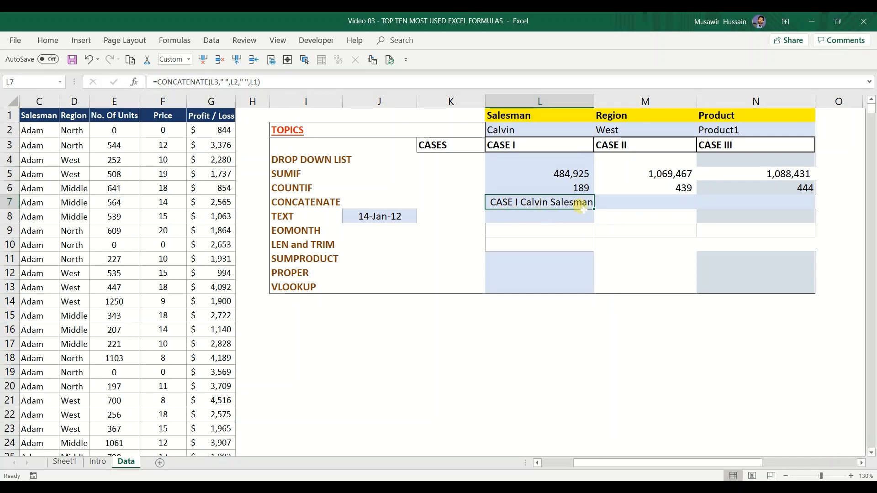
Step: Replace the space separator between L3 and L2 in the CONCATENATE formula in L7 with a hyphen "-"
double_click(533, 207)
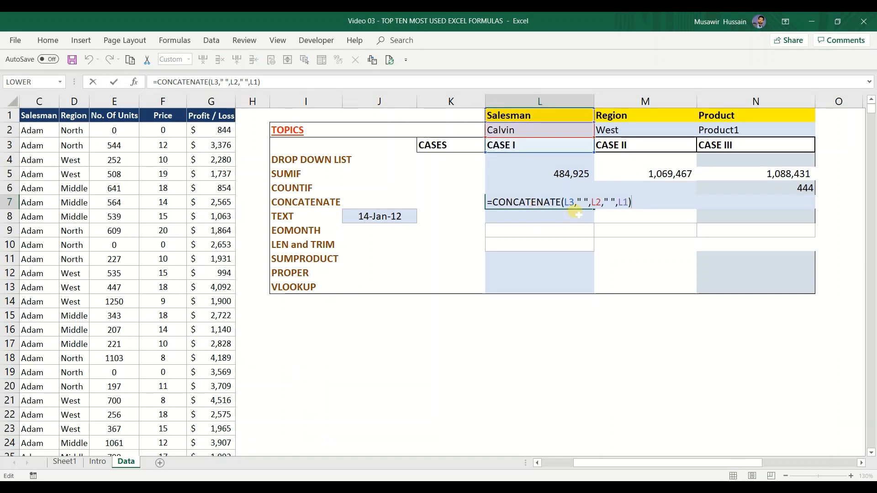
left_click(581, 202)
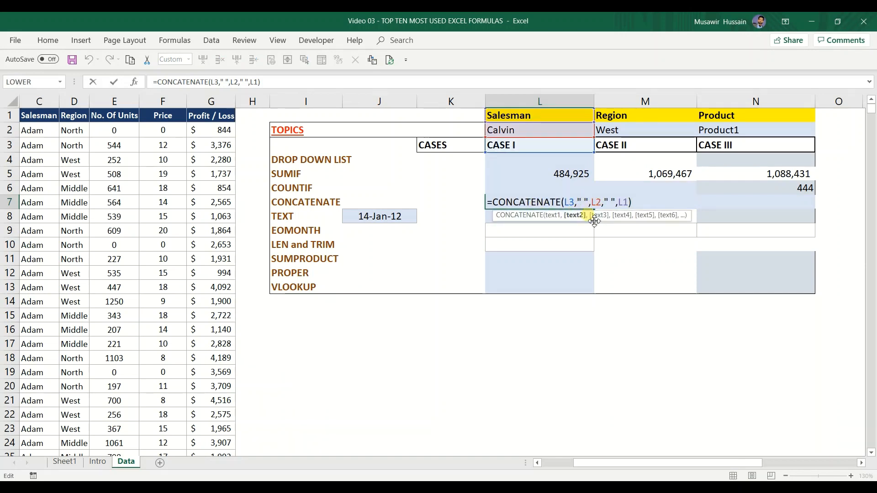
key("BackSpace")
type("-")
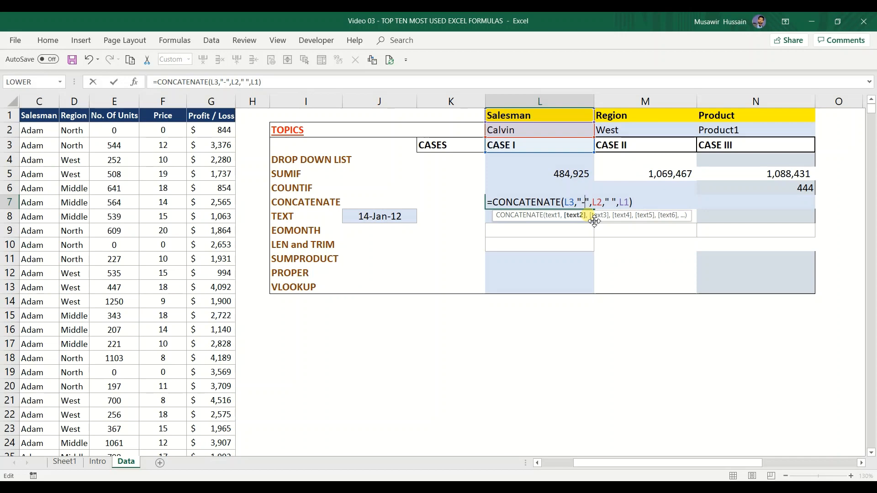
key("Return")
key("Up")
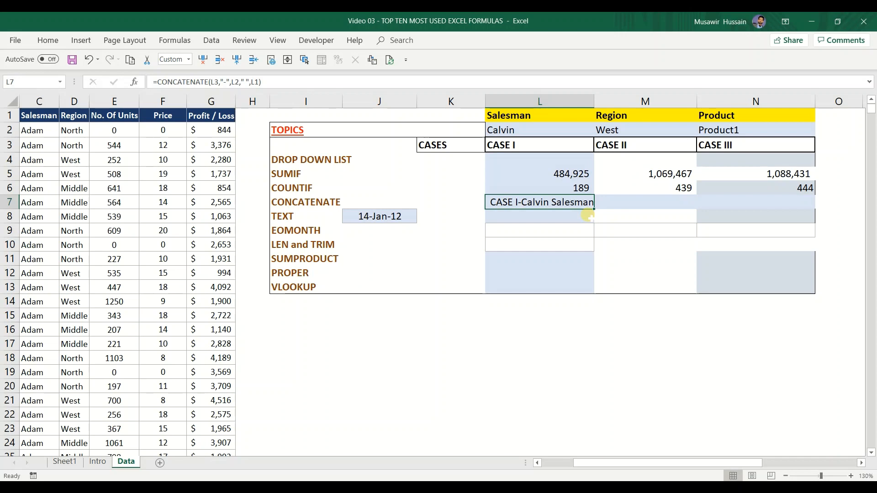
Step: Enter the CONCATENATE formula from L7 across L7:N7 for all three cases
key("shift+Right")
key("shift+Right")
key("shift+Right")
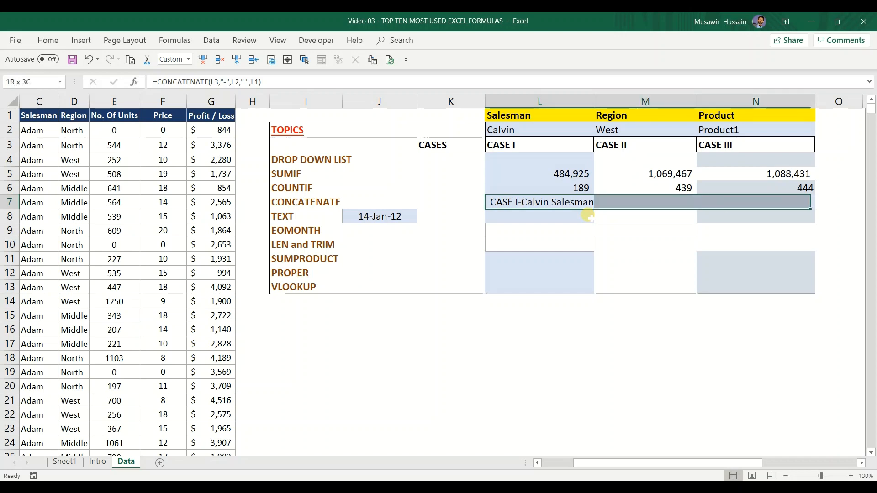
key("shift+Left")
key("F2")
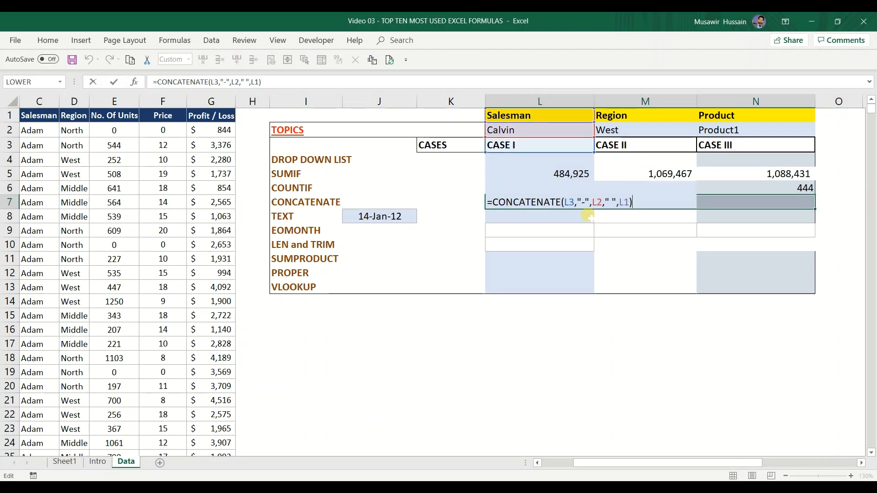
key("ctrl+Return")
key("Right")
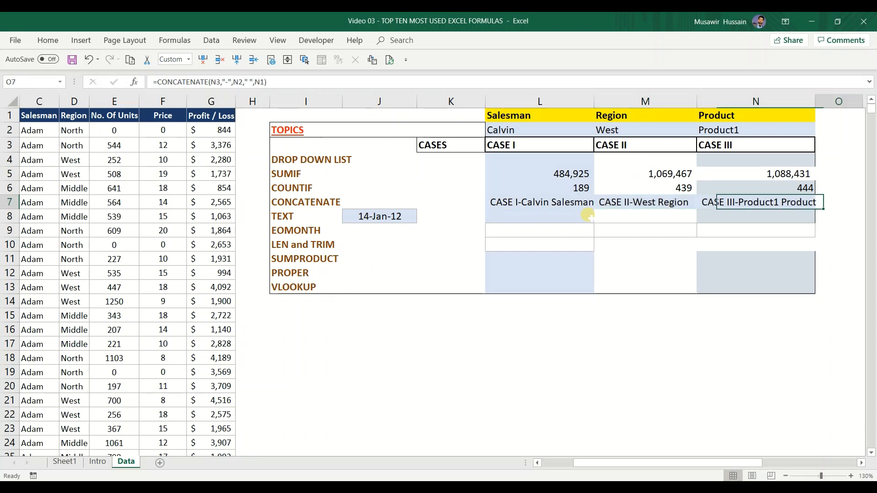
key("F2")
key("Escape")
key("Left")
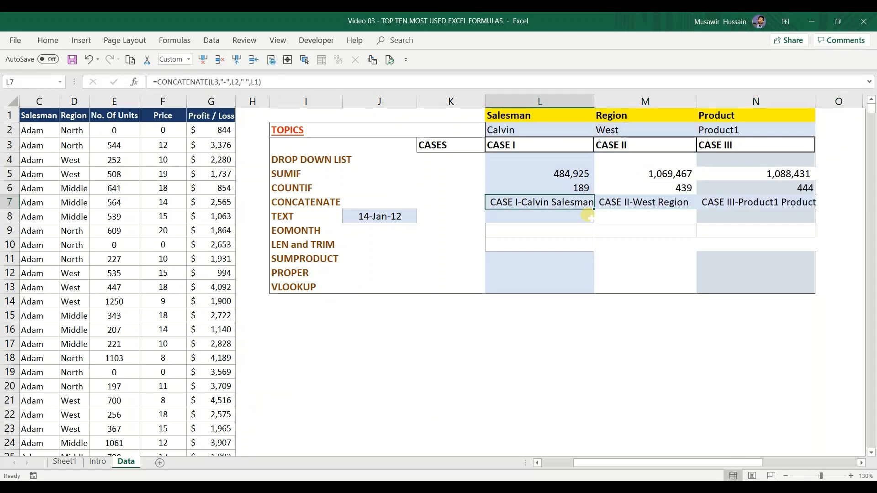
Step: Enter =TEXT(J8,"dddd") in L8 to get the weekday name of the date in J8
left_click(588, 216)
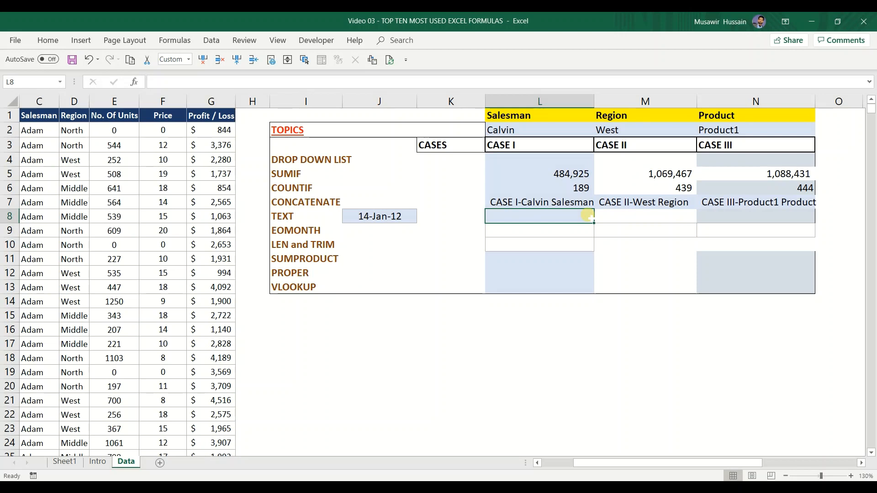
type("=text")
key("Tab")
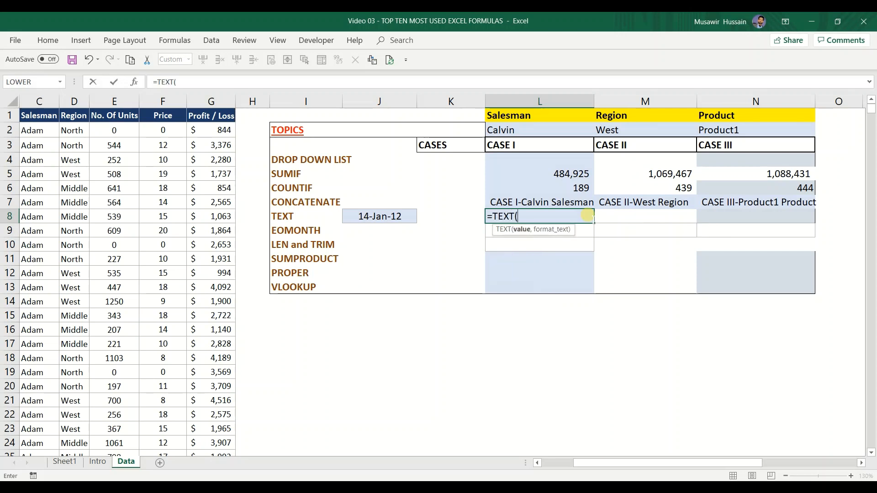
key("Left")
key("Left")
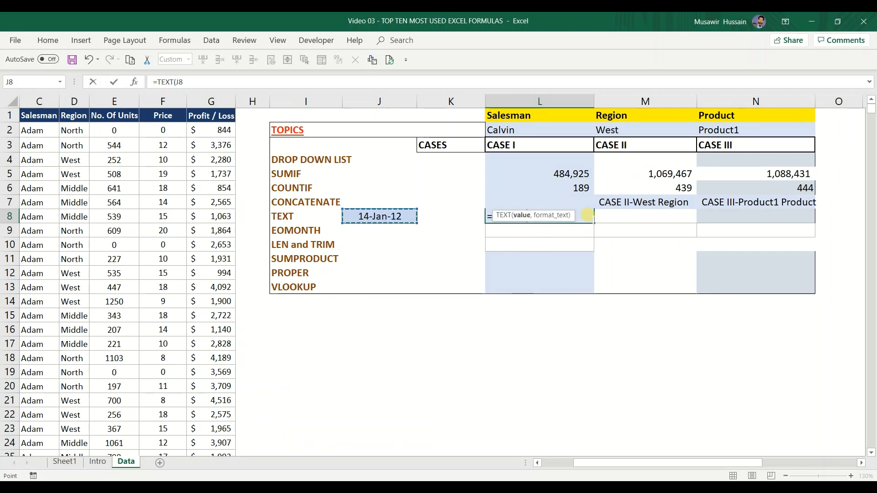
type(",")
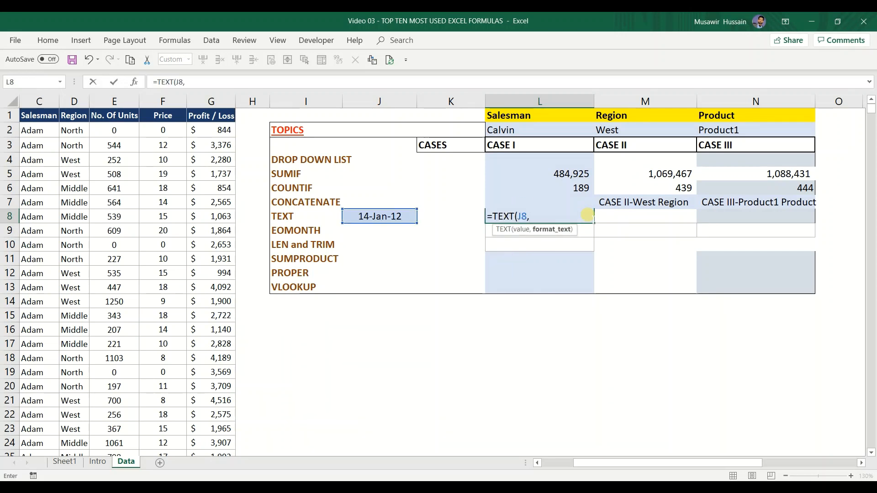
type("\"dddd\")")
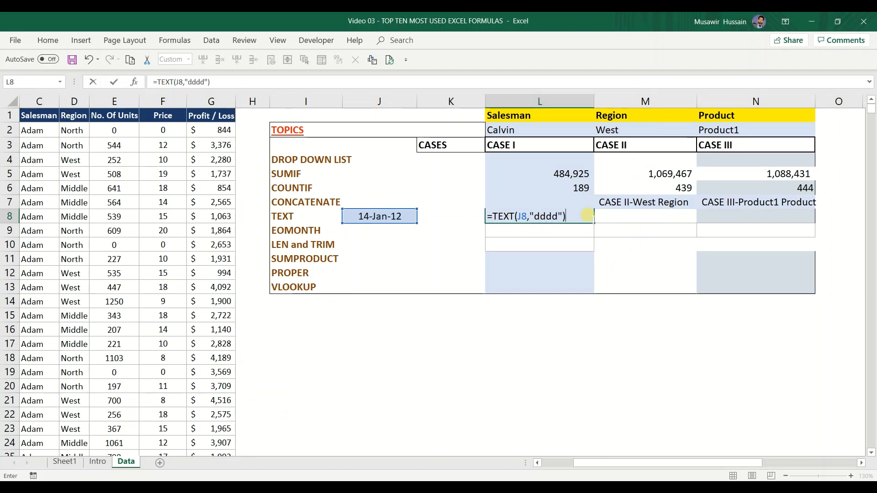
key("Return")
left_click(588, 216)
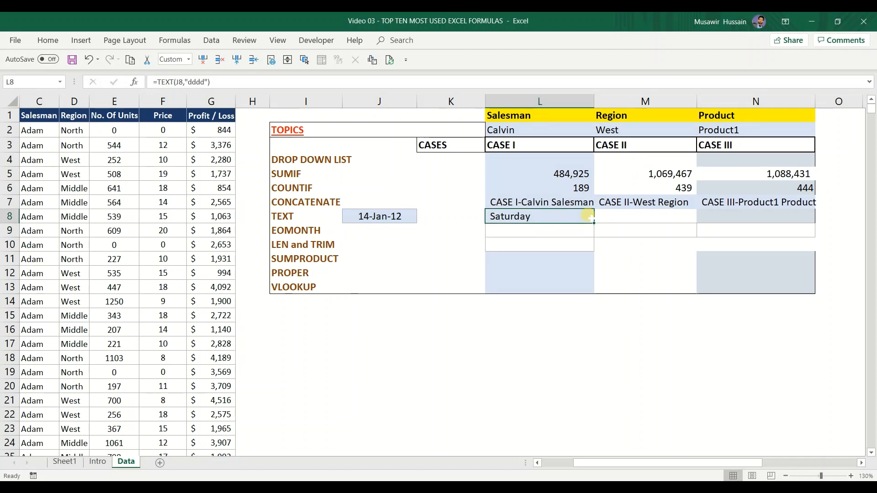
key("Left")
key("Left")
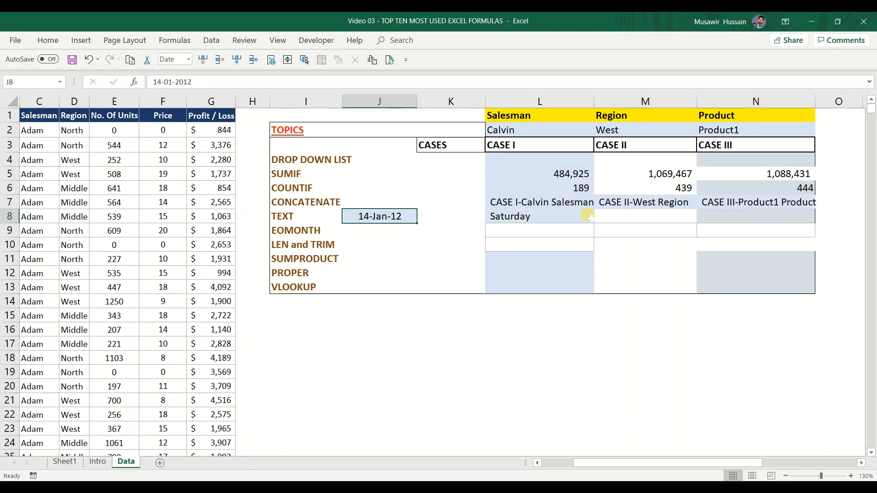
Step: Change the format code of the TEXT formula in L8 to "yyyy" to return the year
left_click(588, 216)
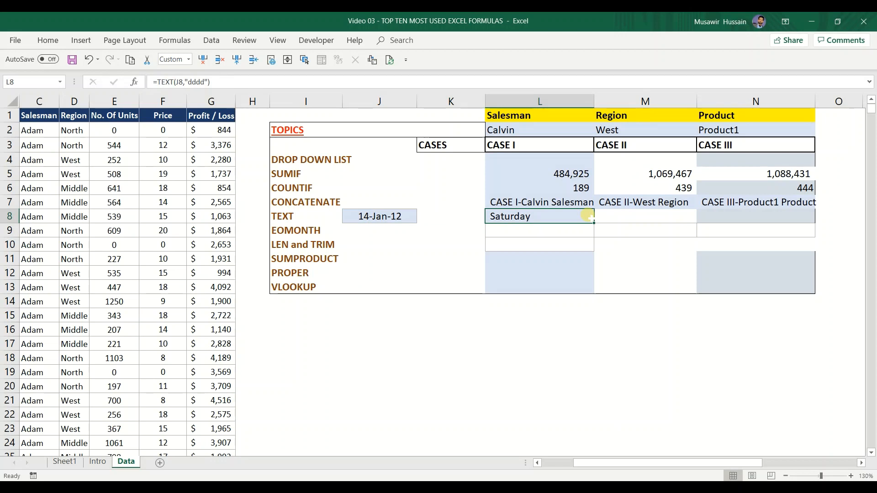
double_click(588, 216)
key("Left")
key("Left")
key("BackSpace")
key("BackSpace")
key("BackSpace")
key("BackSpace")
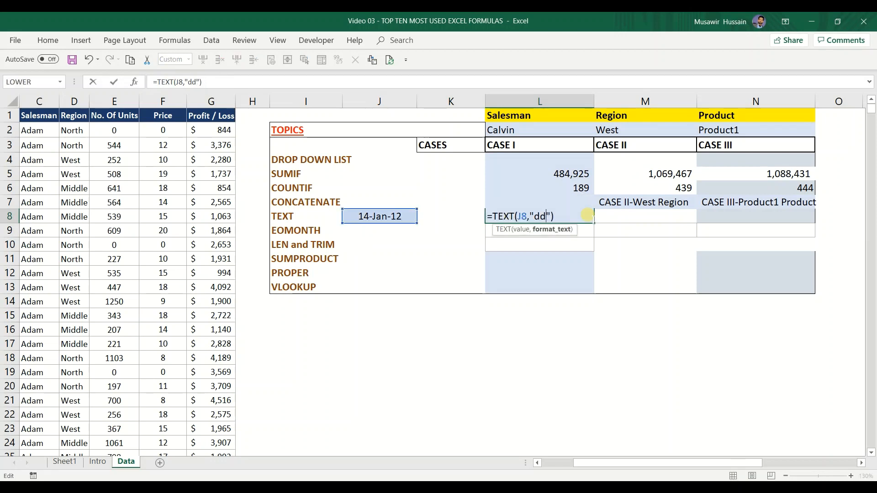
type("yyyy")
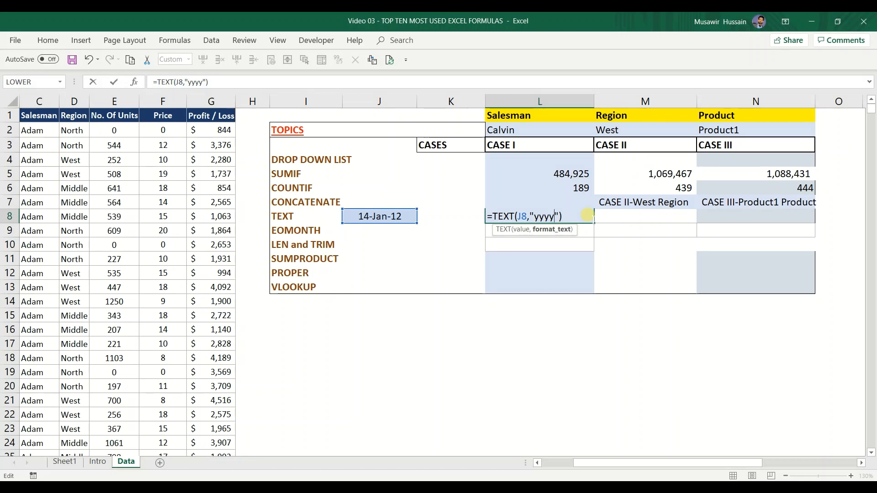
key("ctrl+Return")
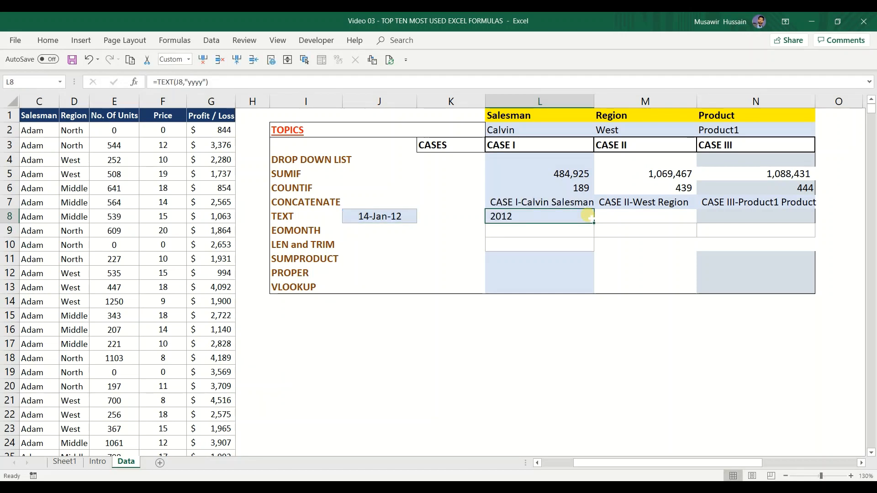
Step: Change the format code of the TEXT formula in L8 to "mmmm" for the full month name
double_click(587, 215)
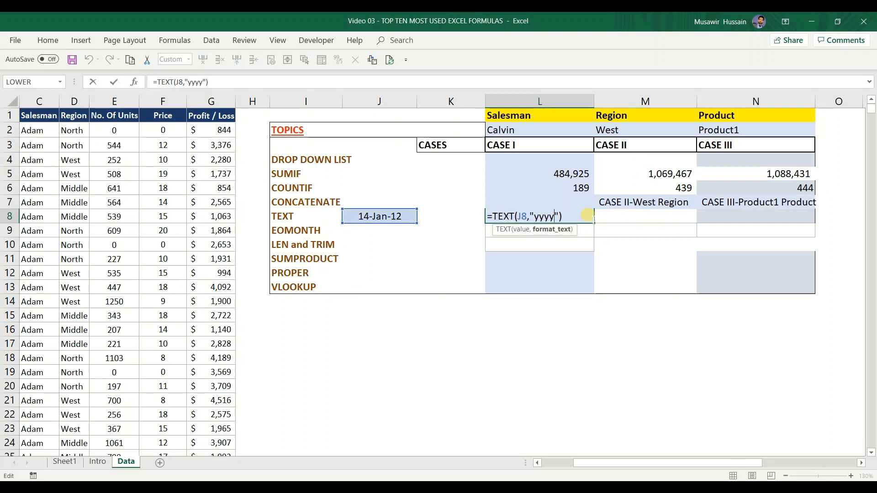
key("BackSpace")
key("BackSpace")
key("BackSpace")
key("BackSpace")
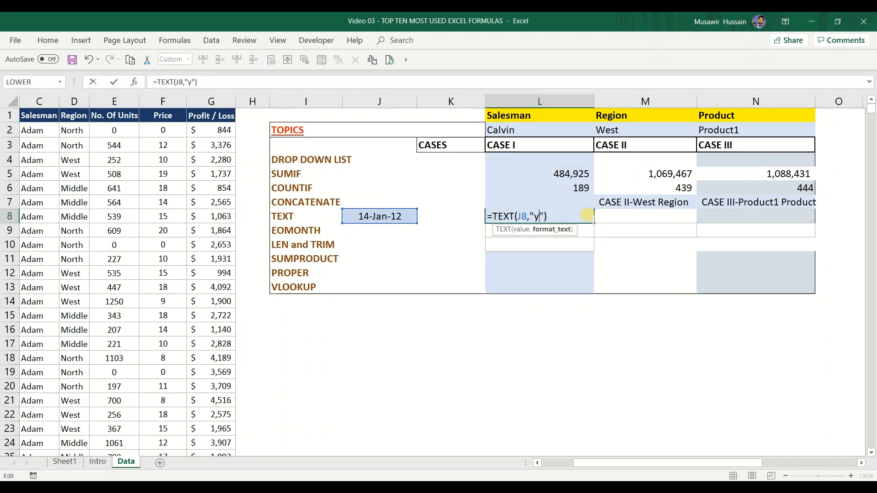
type("mmmm")
key("Return")
left_click(588, 215)
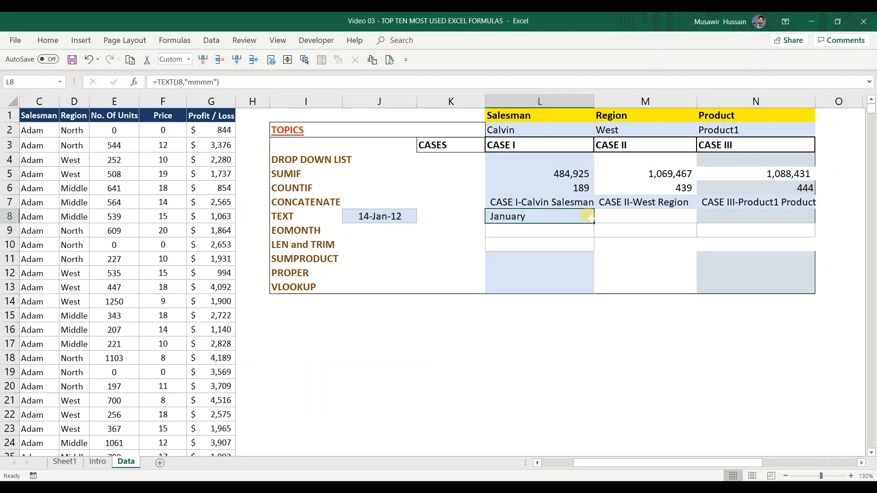
Step: Shorten the format code of the TEXT formula in L8 to "mm" for a two-digit month
double_click(587, 215)
key("BackSpace")
key("BackSpace")
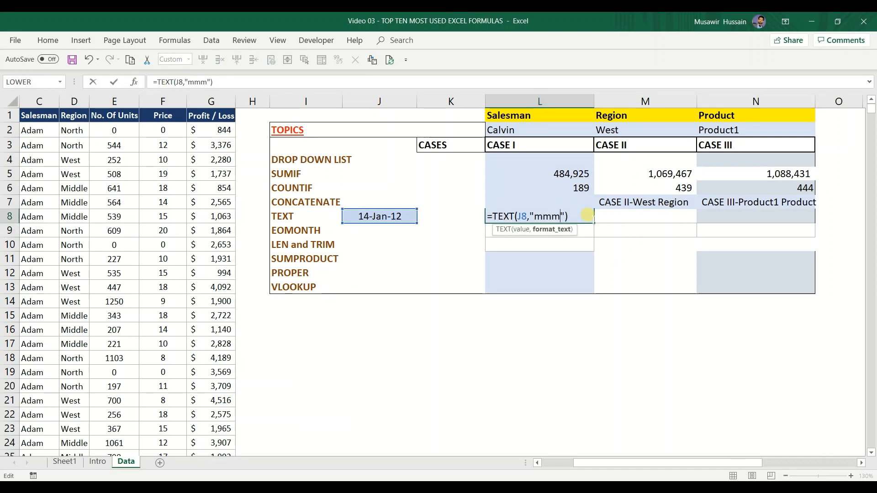
key("Return")
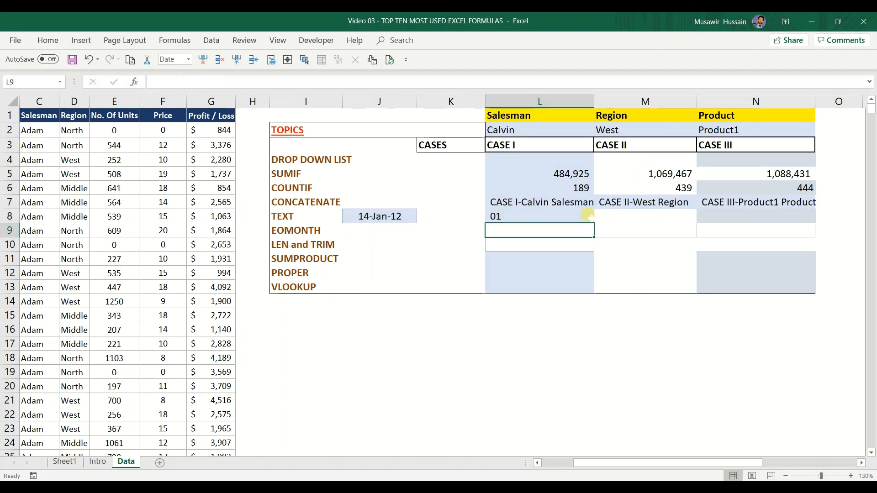
Step: Extend the format code of the TEXT formula in L8 to "mmm" for the abbreviated month name
left_click(588, 215)
double_click(588, 215)
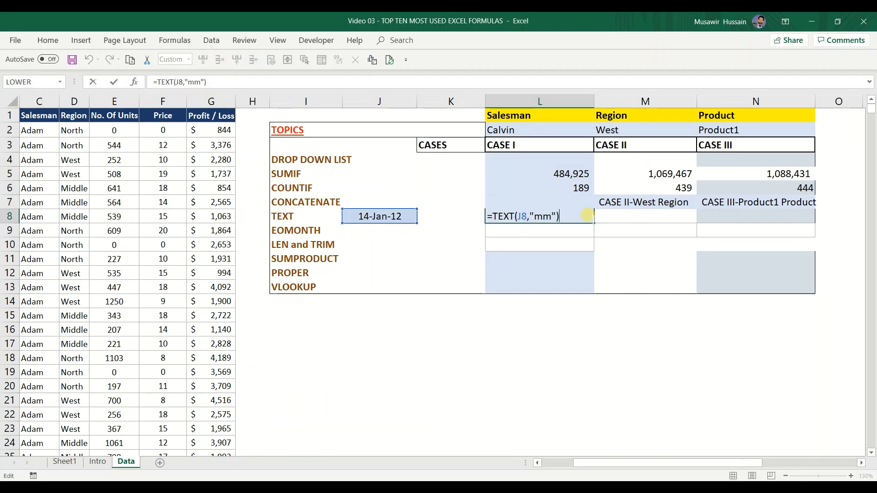
key("Left")
key("Left")
type("m")
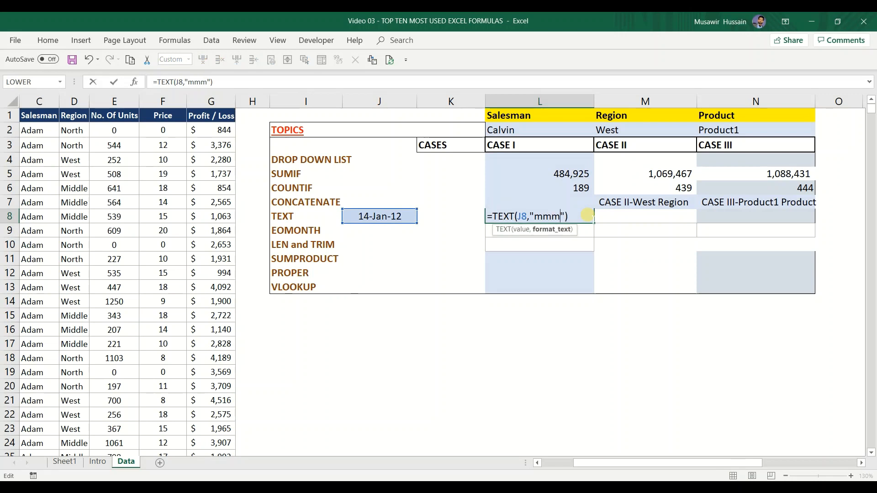
key("Return")
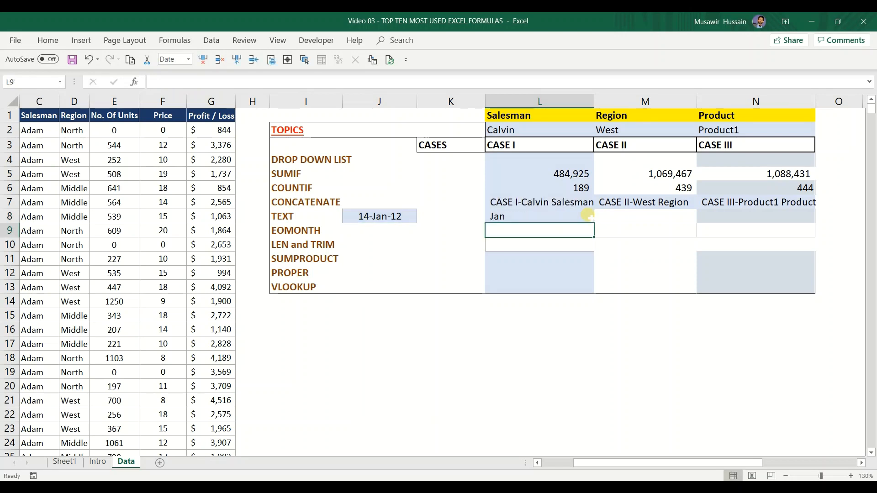
Step: Restore the full month name in L8 by extending the TEXT format code to "mmmm" again
left_click(587, 216)
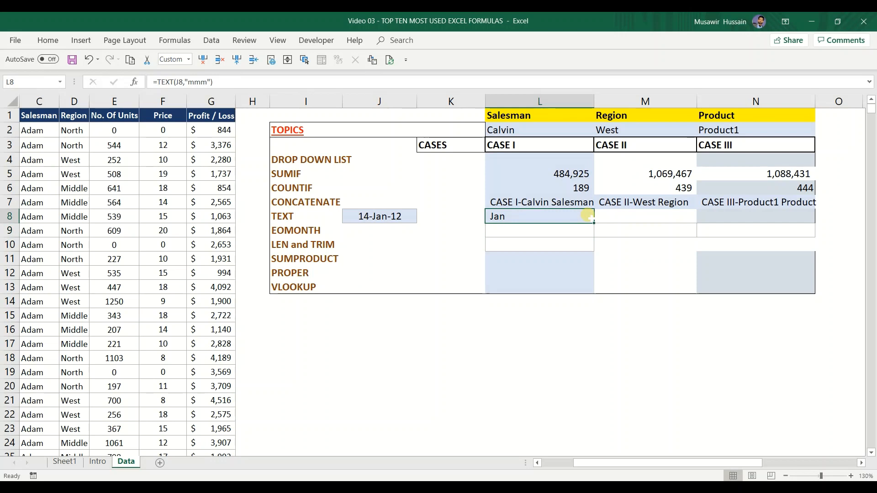
double_click(588, 216)
key("Left")
key("Left")
type("m")
key("Return")
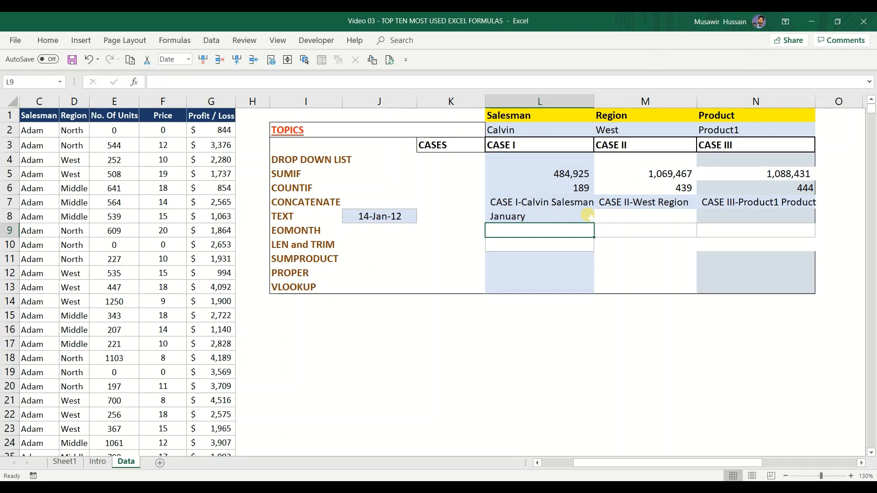
Step: Examine the Dates column of the sales data and check the full date stored in A10
key("Up")
key("Left")
key("Left")
key("Left")
key("Left")
key("Left")
key("Left")
key("Left")
key("Left")
key("Left")
key("Left")
key("Left")
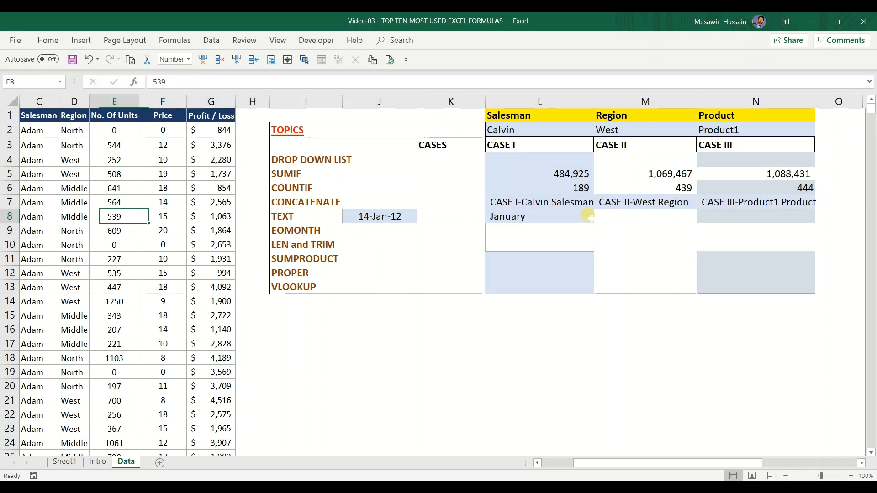
key("Down")
key("Down")
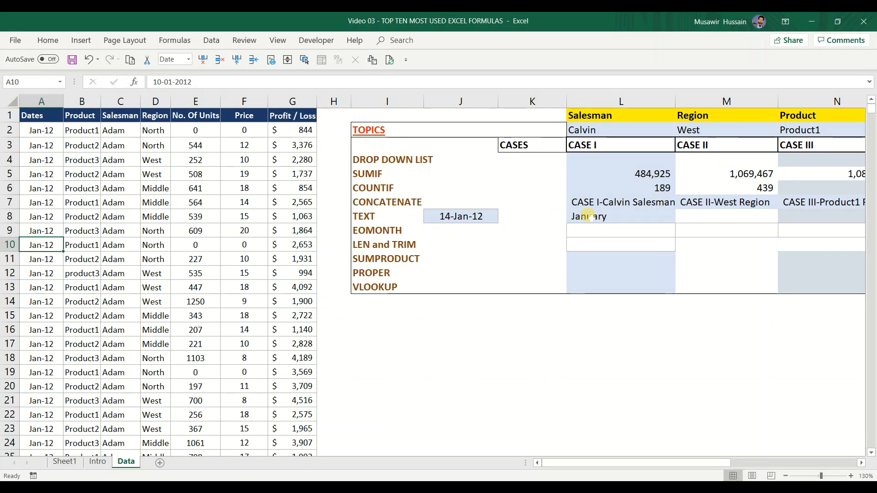
Step: Enter =EOMONTH(A9,1) in L9 to get the month end one month after the date in A9
key("Right")
key("Right")
key("Right")
key("Right")
key("Right")
key("Right")
key("Right")
key("Right")
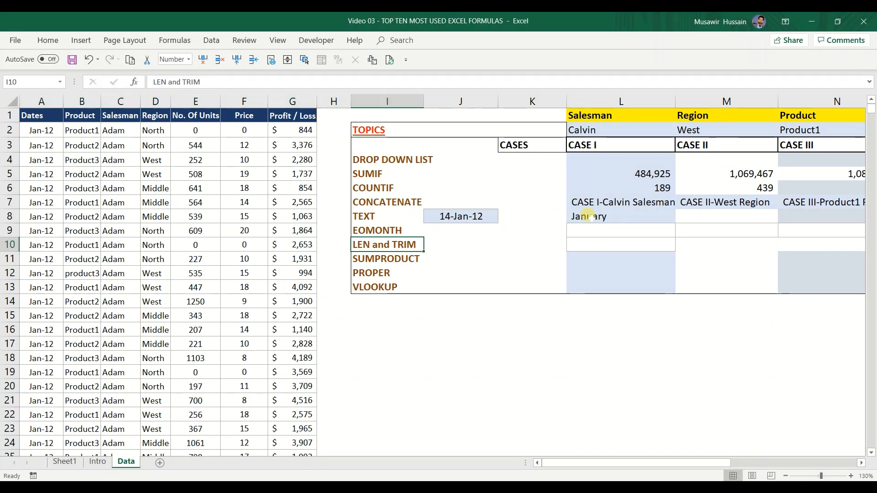
key("Up")
key("Right")
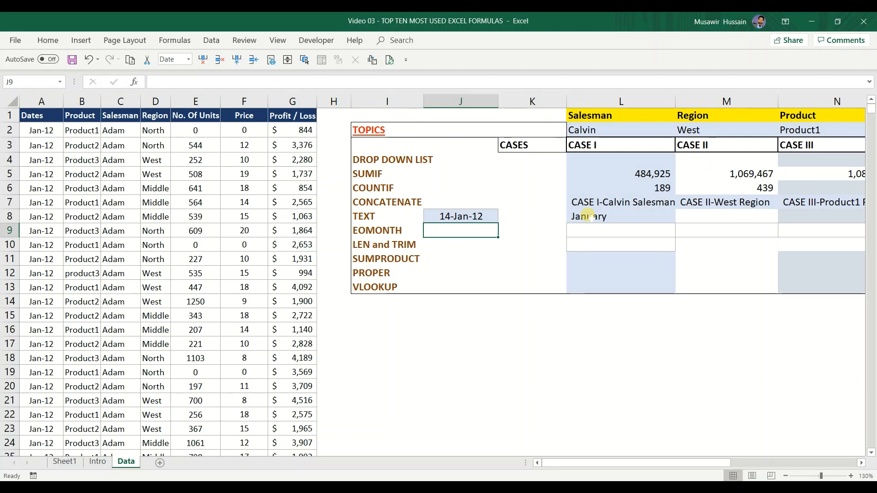
key("Right")
key("Right")
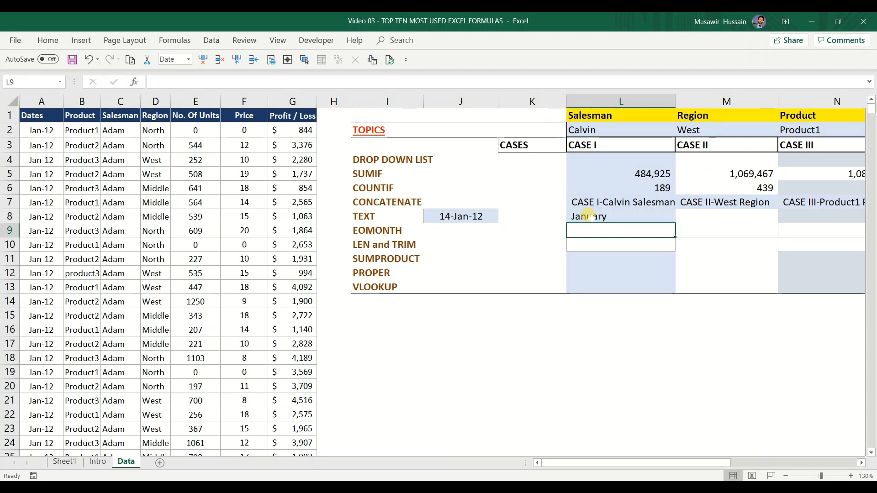
type("=e")
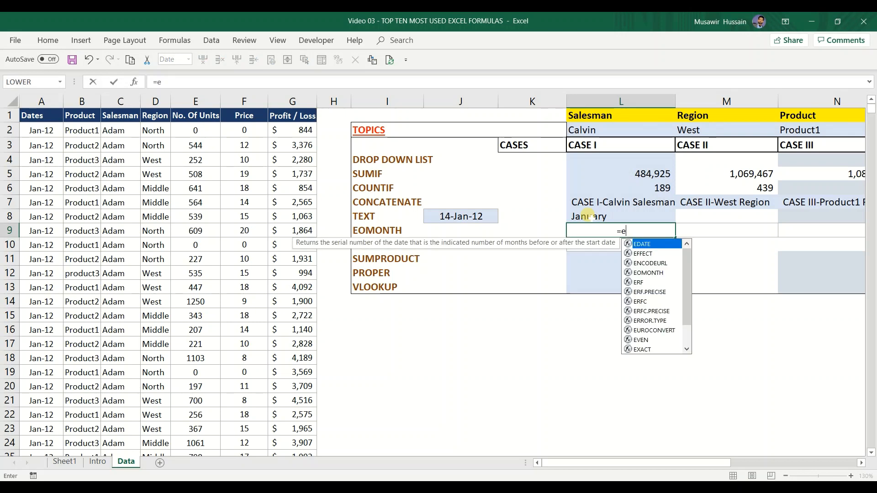
type("om")
key("Tab")
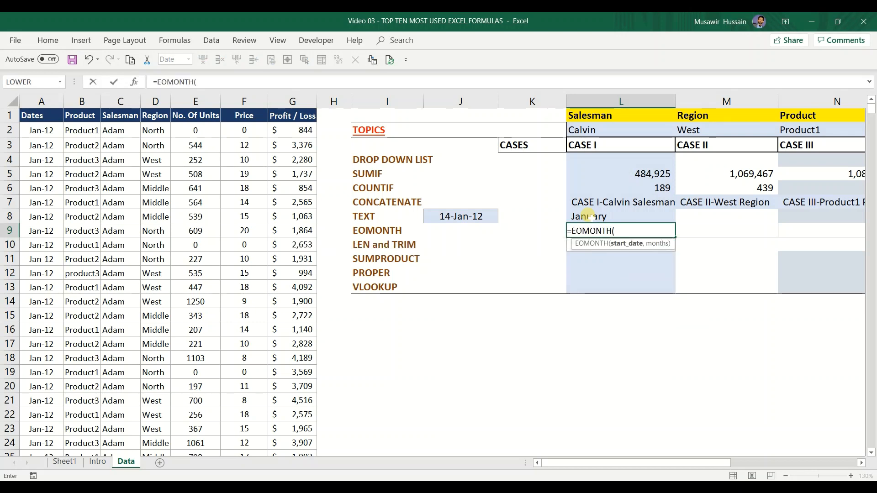
key("Left")
key("Left")
key("Left")
key("Left")
key("Left")
key("Left")
key("Left")
key("Left")
key("Left")
key("Left")
key("Left")
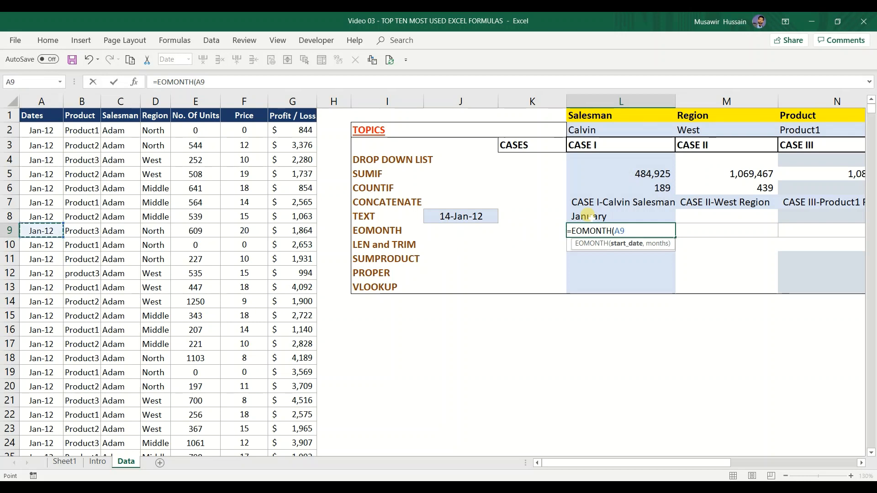
type(",")
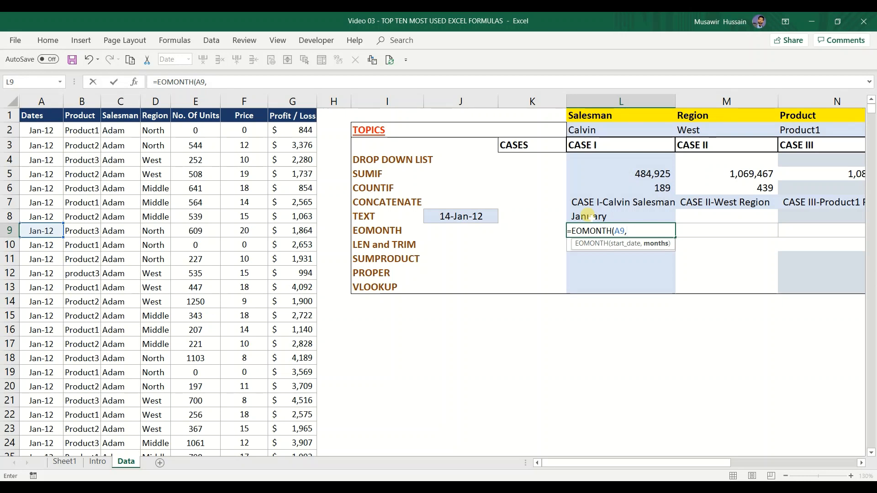
type("1)")
key("Return")
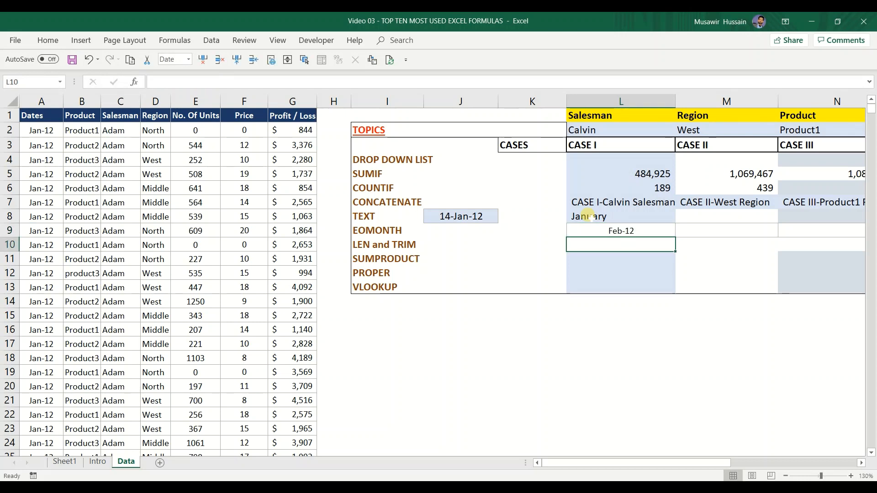
Step: Set the months argument of the EOMONTH formula in L9 to 2
key("Up")
key("F2")
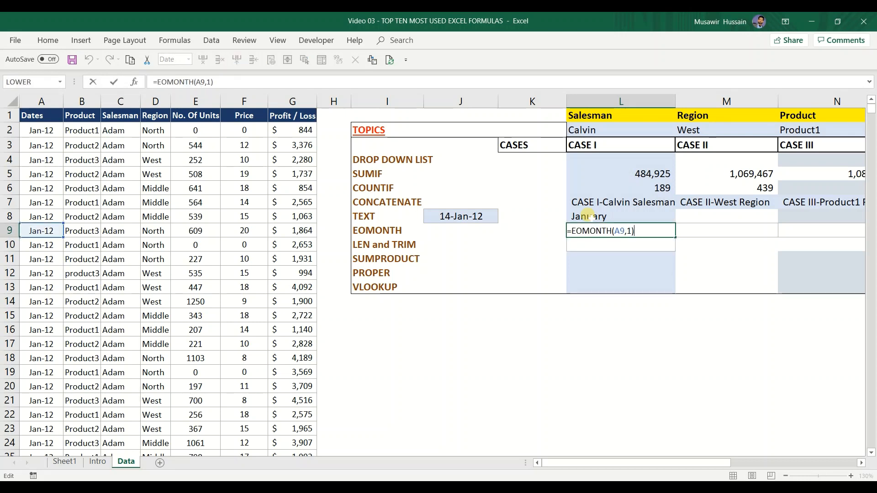
key("Left")
key("BackSpace")
type("2")
key("Return")
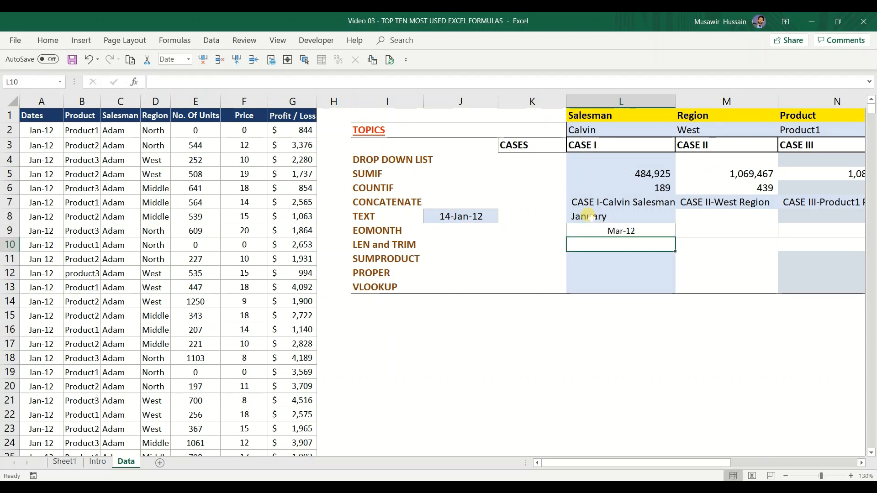
Step: Set the months argument of the EOMONTH formula in L9 to 3
key("Up")
key("F2")
key("Left")
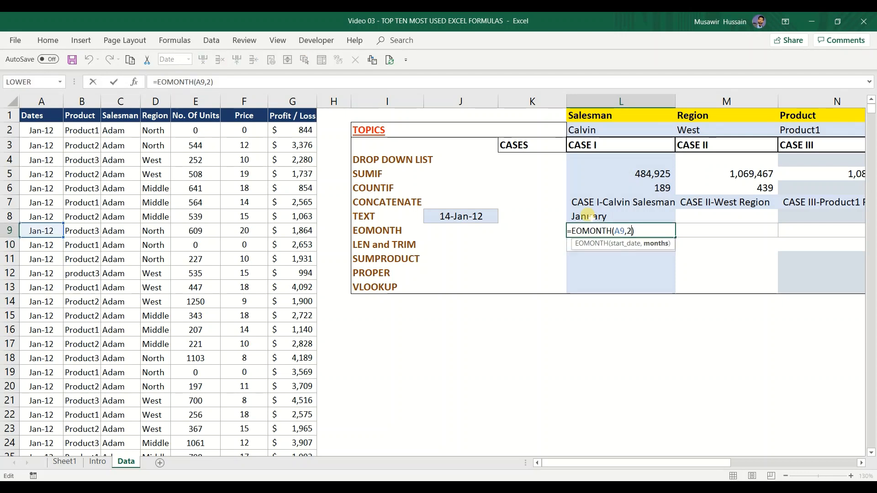
key("BackSpace")
type("3")
key("Return")
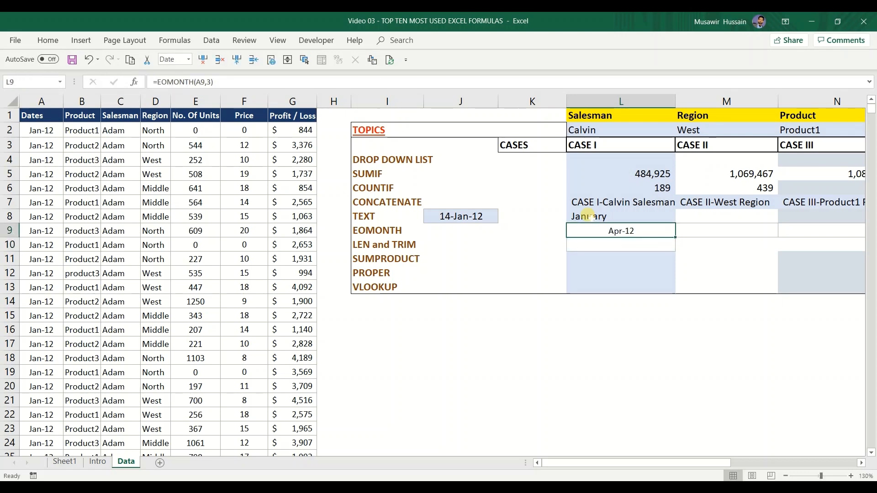
Step: Set the months argument of the EOMONTH formula in L9 to 4
key("Up")
key("F2")
key("BackSpace")
type("4")
key("Return")
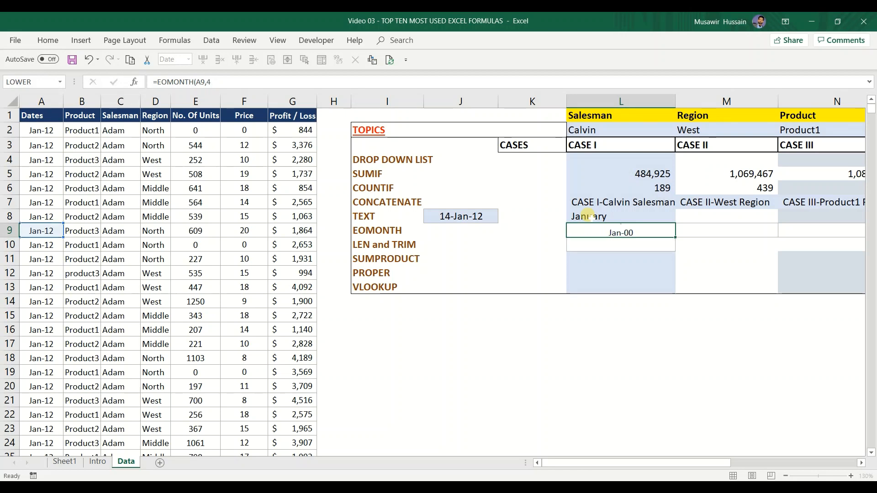
Step: Try to fill the EOMONTH formula from L9 across to M9 and N9 with its relative A9 reference
key("Up")
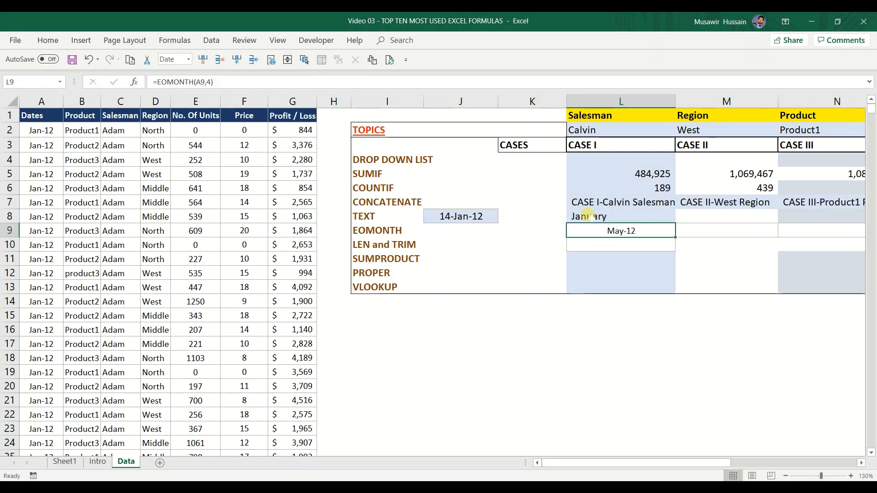
key("shift+Right")
key("shift+Right")
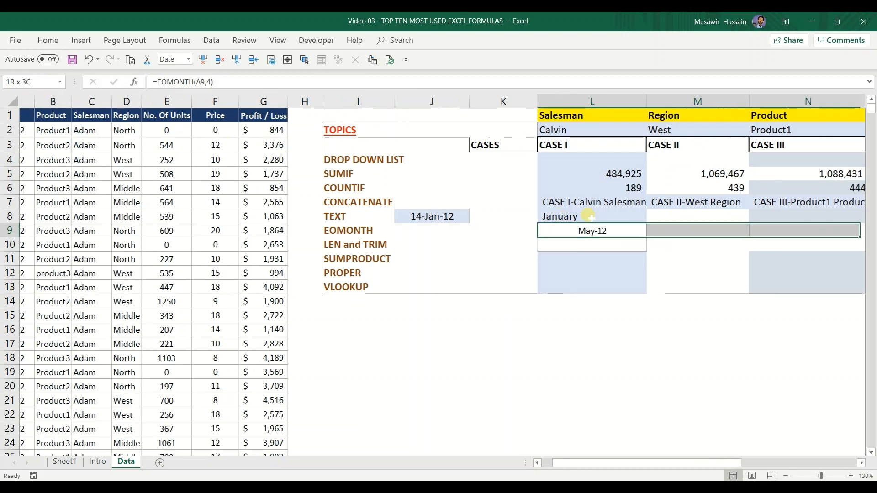
key("F2")
key("ctrl+Return")
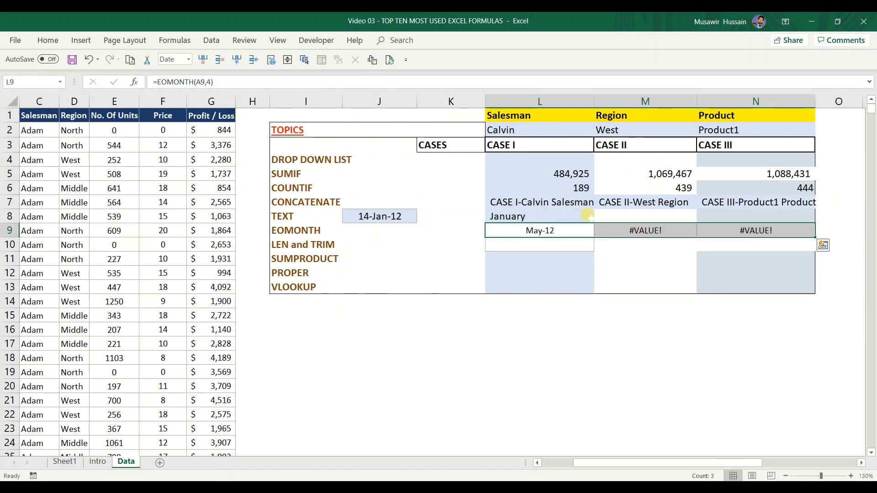
key("Right")
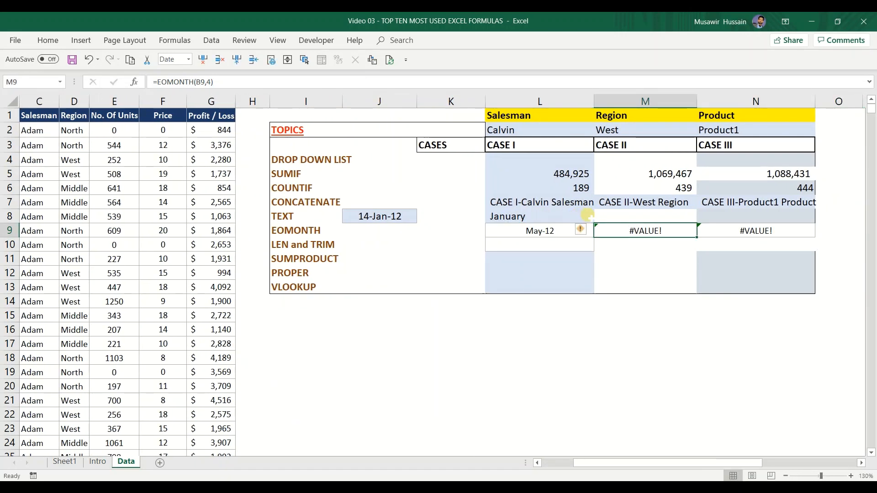
Step: Make the start date reference in the L9 formula absolute as $A$9
key("Left")
key("F2")
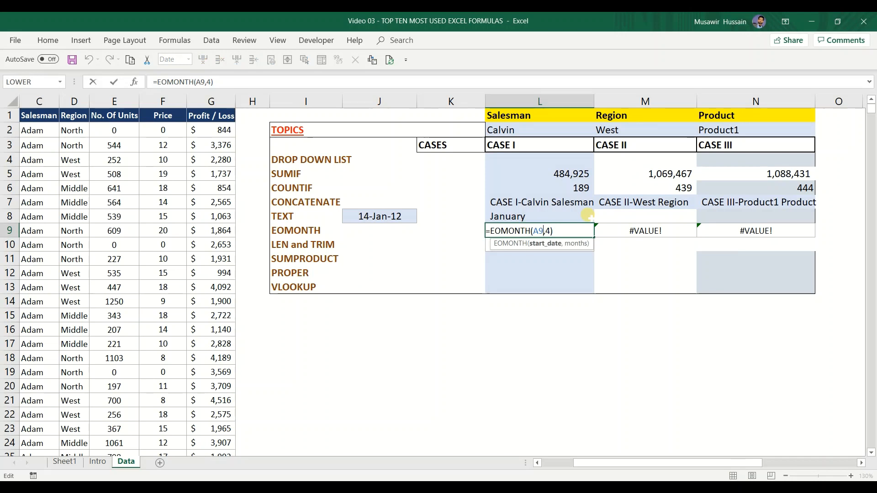
key("F4")
key("Return")
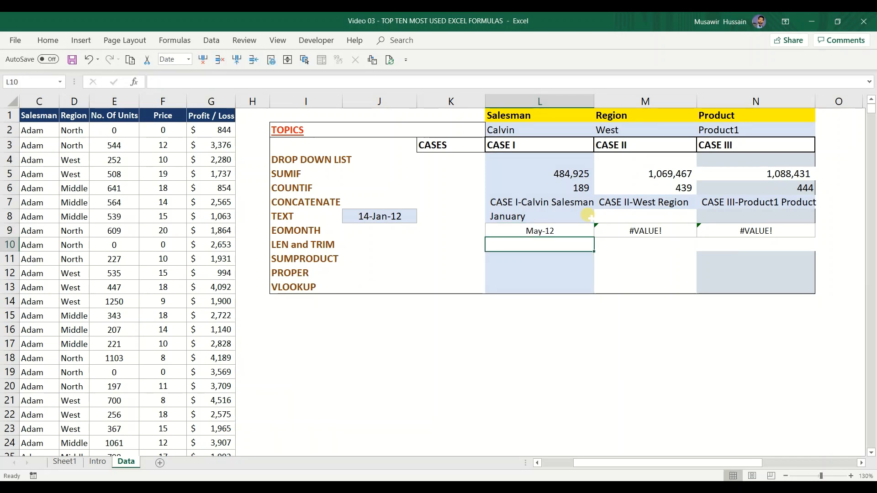
Step: Fill the formula =EOMONTH($A$9,4) from L9 across M9 and N9
key("Up")
key("shift+Right")
key("shift+Right")
key("F2")
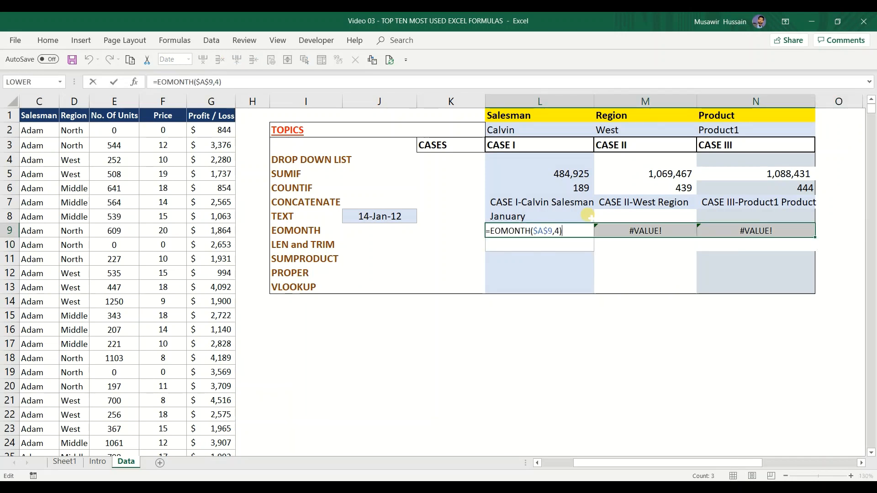
key("ctrl+Return")
Step: Compare the EOMONTH formulas in L9 and M9 to check their start date and months arguments
key("Left")
key("Right")
key("Right")
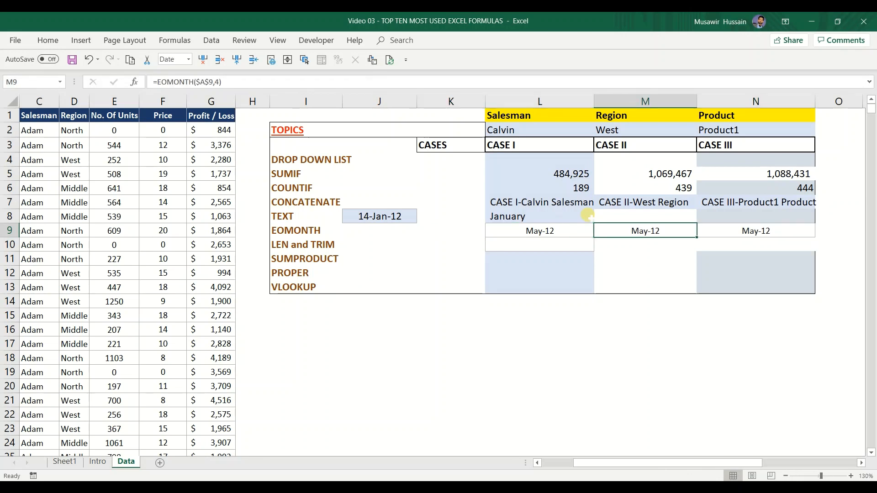
key("F2")
key("Escape")
key("Left")
key("F2")
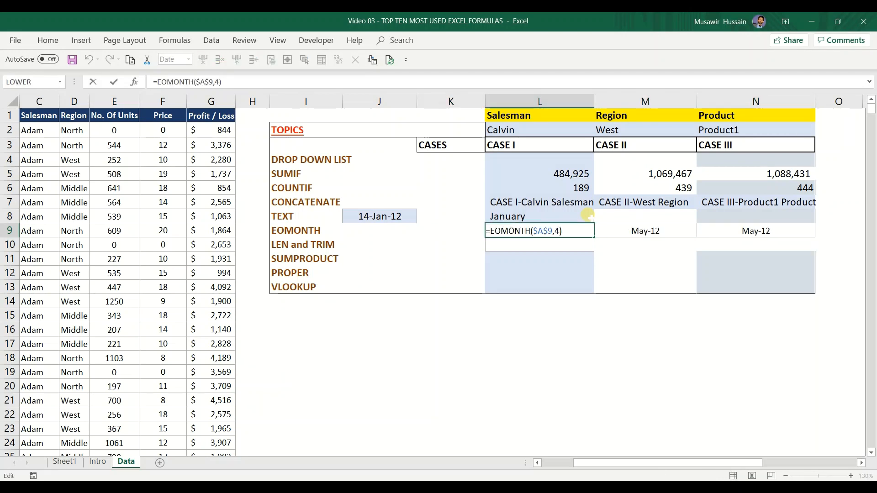
key("Escape")
key("Right")
key("F2")
key("Escape")
key("Left")
key("F2")
key("Left")
key("Escape")
Step: Set the months argument of the EOMONTH formula in M9 to 5
key("Right")
key("F2")
key("Left")
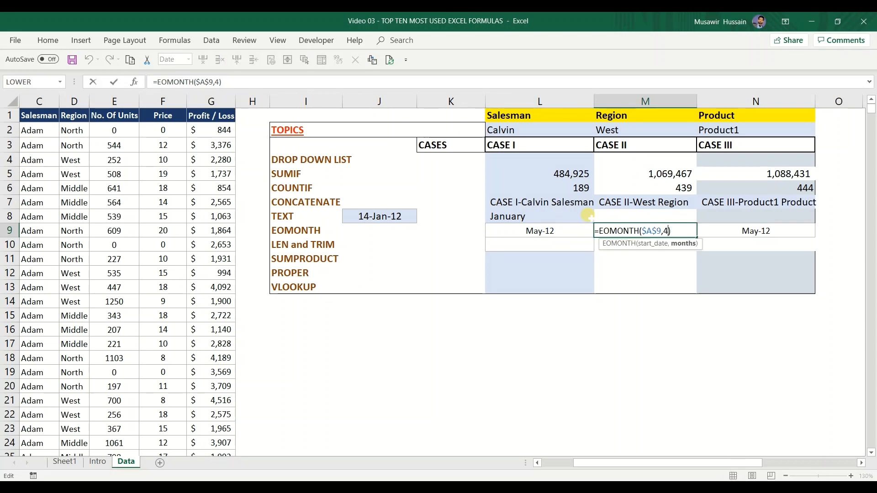
key("Return")
key("Up")
Step: Set the months argument of the EOMONTH formula in N9 to 6
key("Right")
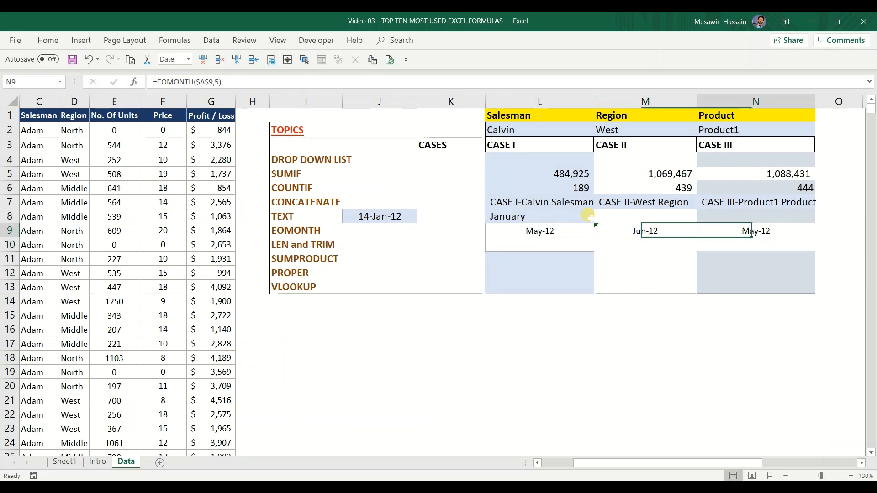
key("F2")
key("Left")
key("Left")
key("Delete")
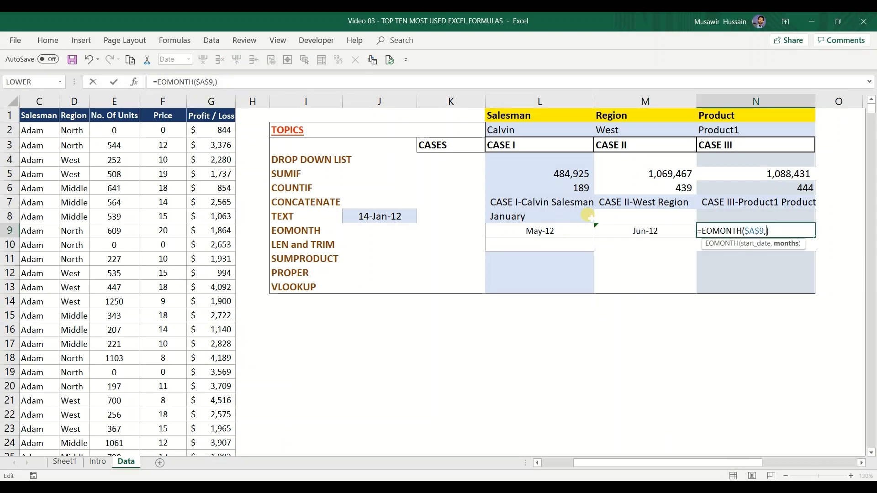
type("6")
key("Return")
Step: Check the full dates stored in the Dates column around A10
key("Up")
key("Left")
key("Left")
key("Left")
key("Left")
key("Left")
key("Left")
key("Left")
key("Left")
key("Left")
key("Left")
key("Left")
key("Left")
key("Left")
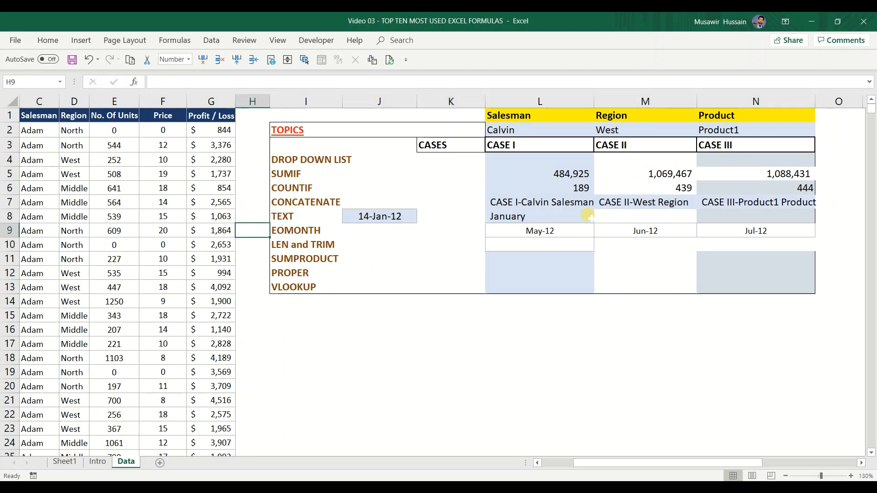
key("Down")
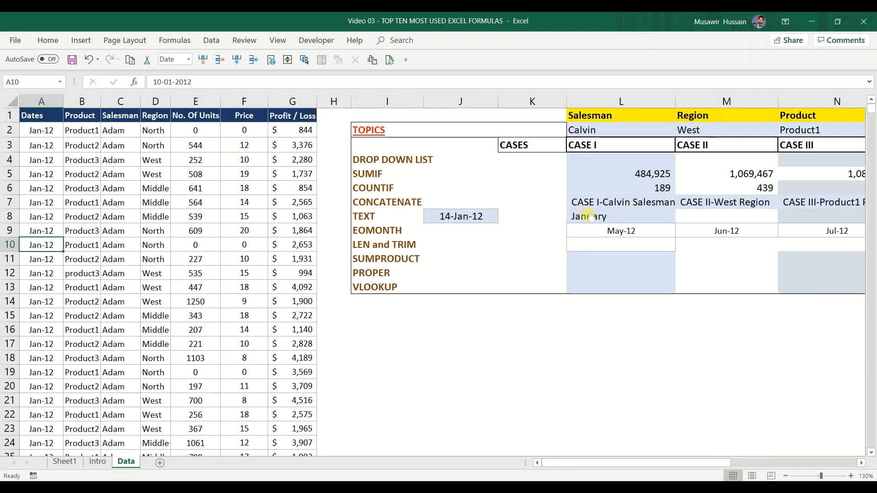
key("Down")
key("Up")
Step: Enter the formula +LEN(B10) in L10 to count the characters of the product name
key("Right")
key("Right")
key("Right")
key("Right")
key("Right")
key("Right")
key("Right")
key("Right")
key("Right")
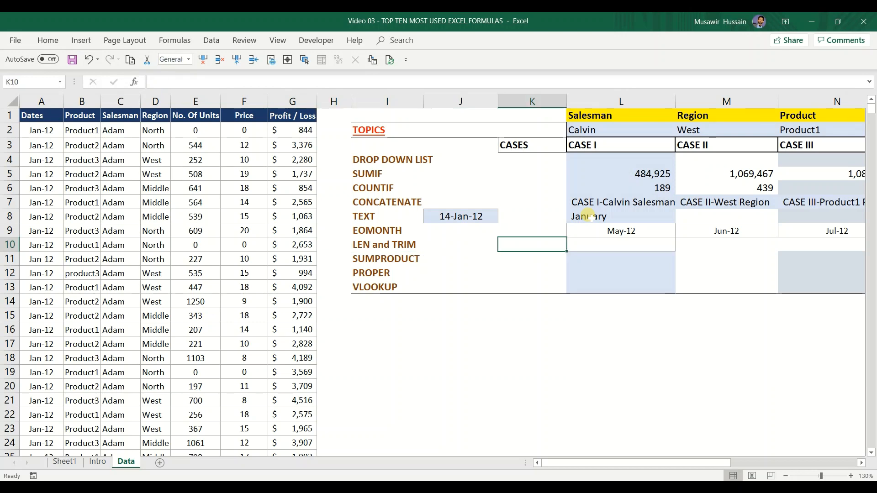
key("Right")
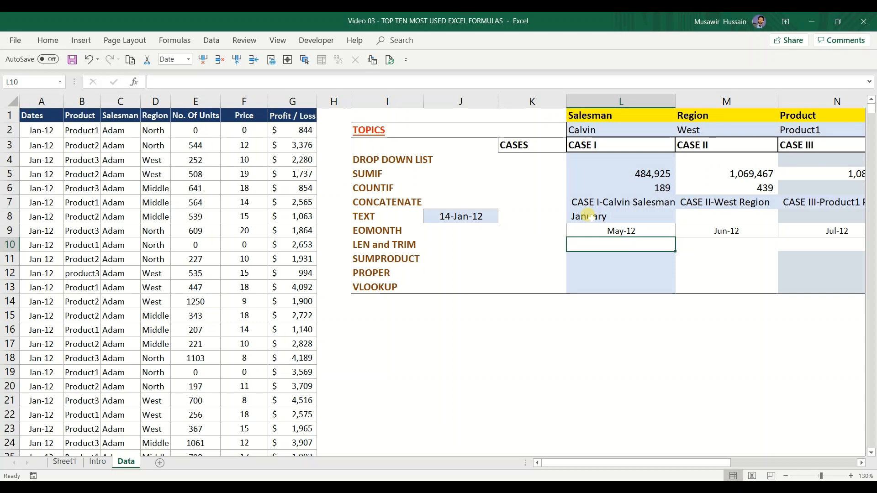
type("+")
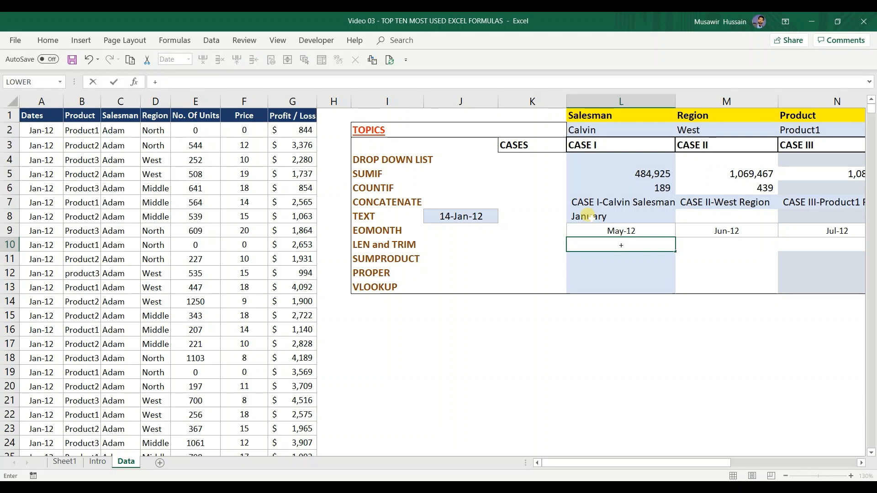
type("len")
key("Tab")
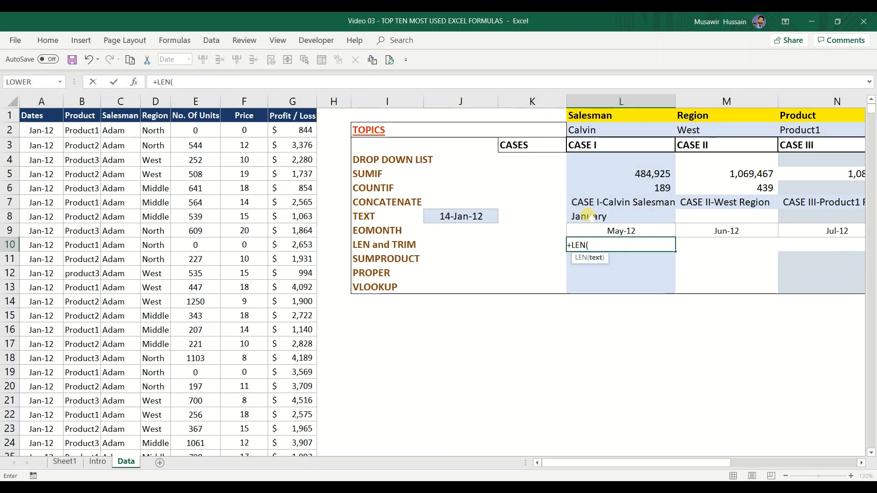
key("Left")
key("Left")
key("Left")
key("Left")
key("Left")
key("Left")
key("Left")
key("Left")
key("Left")
key("Left")
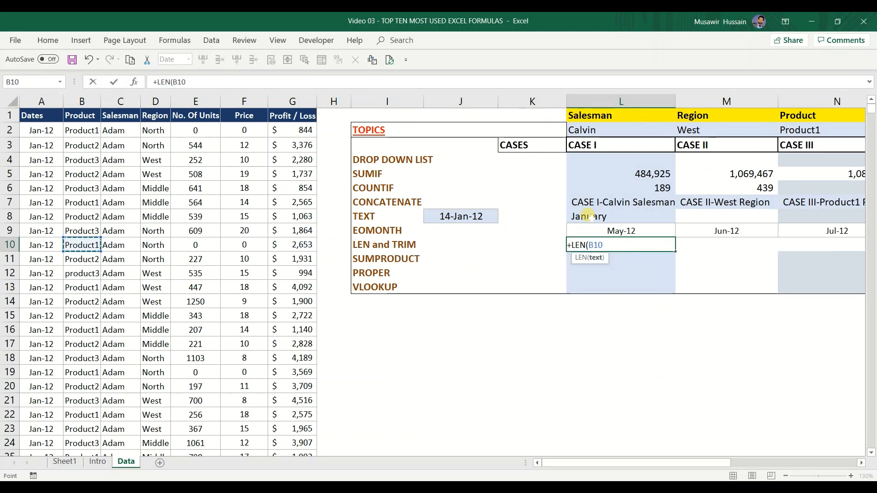
type(")")
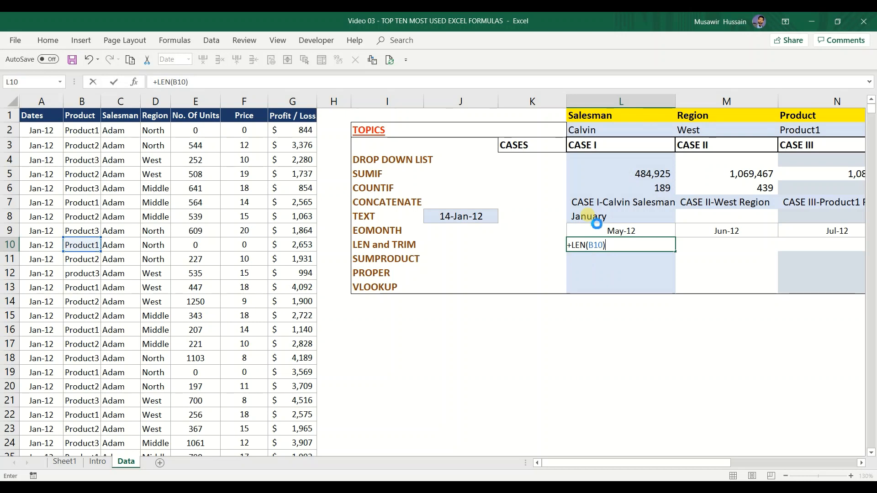
key("Return")
Step: Apply the Number format to the LEN result in L10
key("Up")
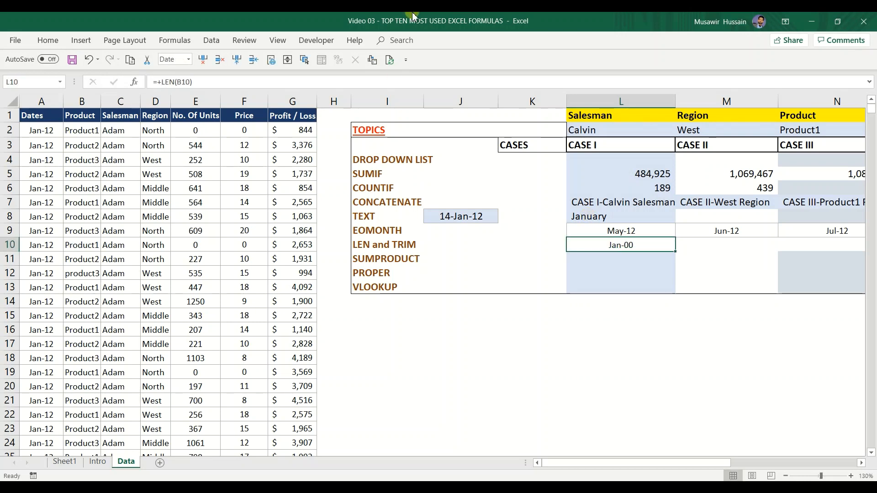
left_click(47, 40)
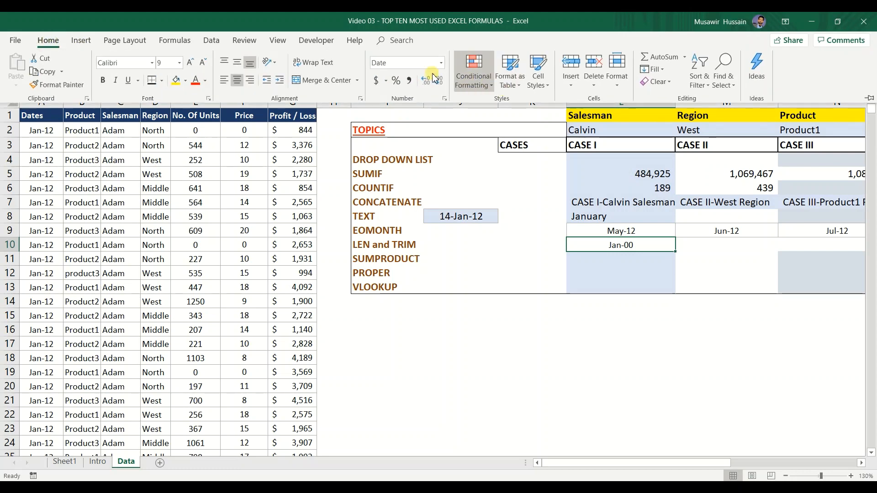
left_click(442, 63)
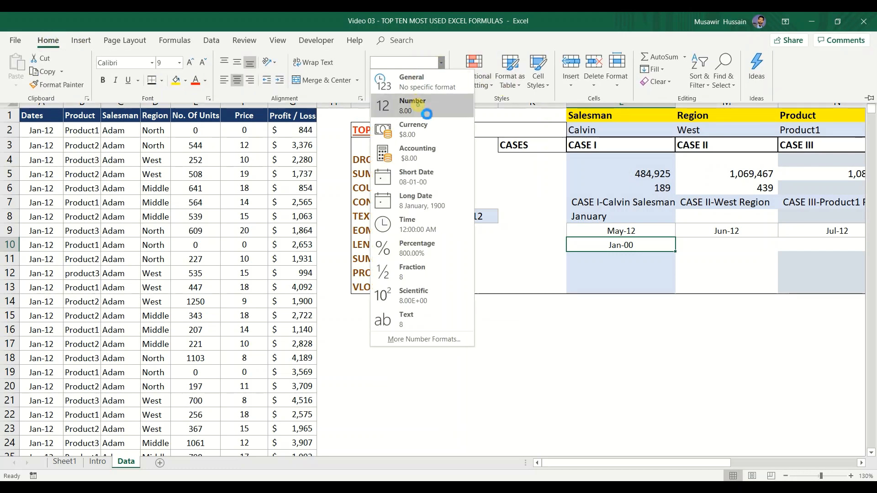
left_click(418, 104)
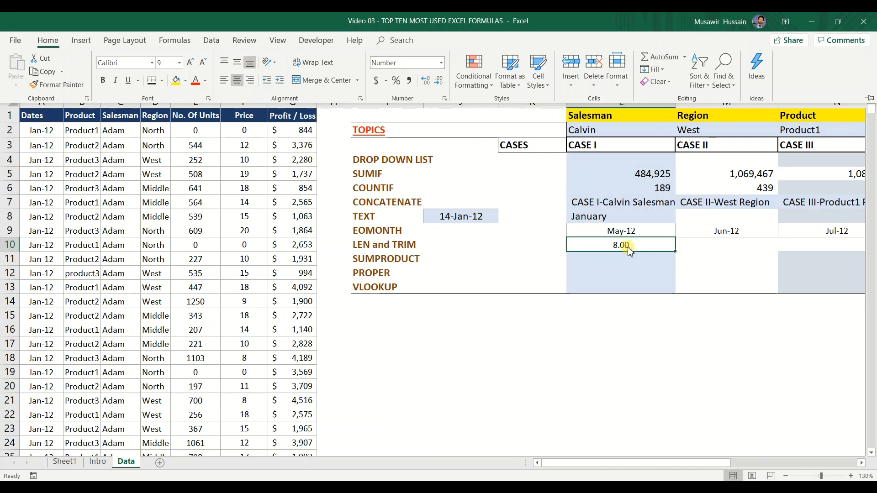
key("ctrl+F1")
Step: Review the LEN formula in L10 and shorten the text in B10 to Product to test it
double_click(660, 244)
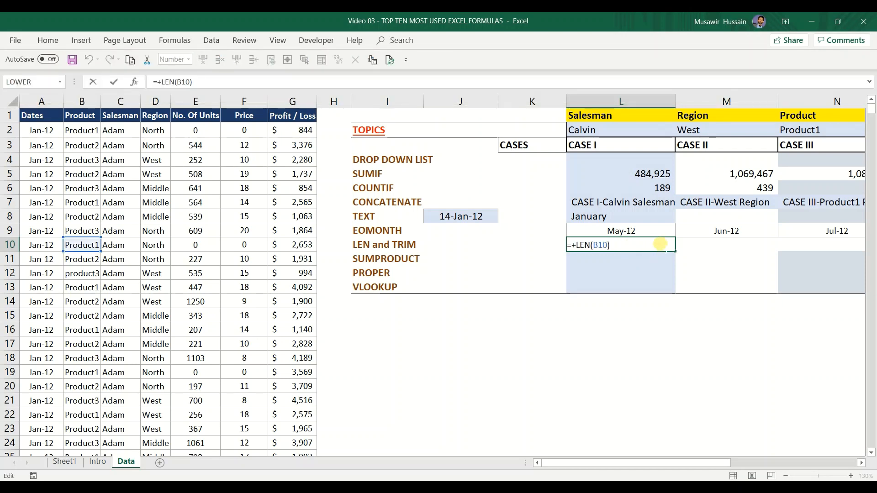
key("Escape")
left_click(78, 245)
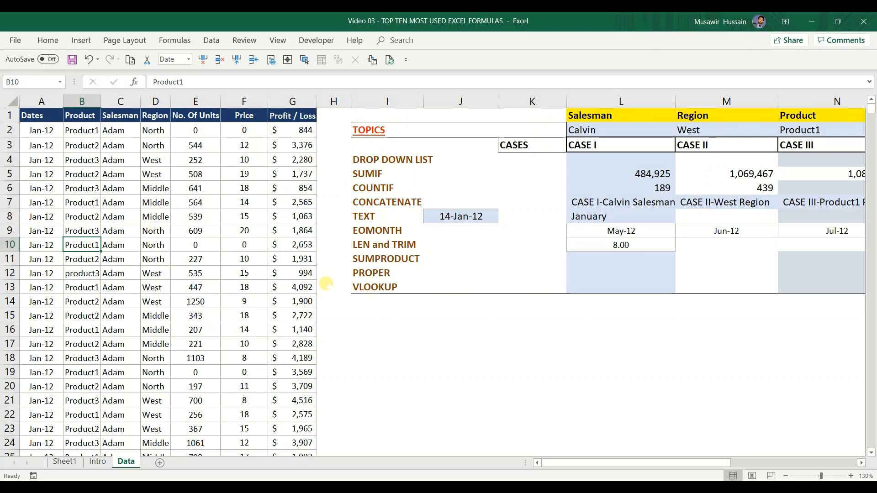
key("F2")
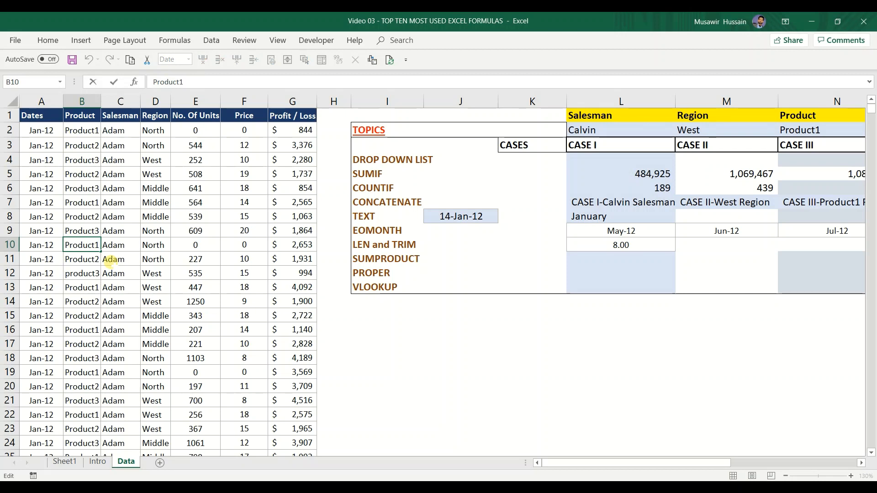
key("Return")
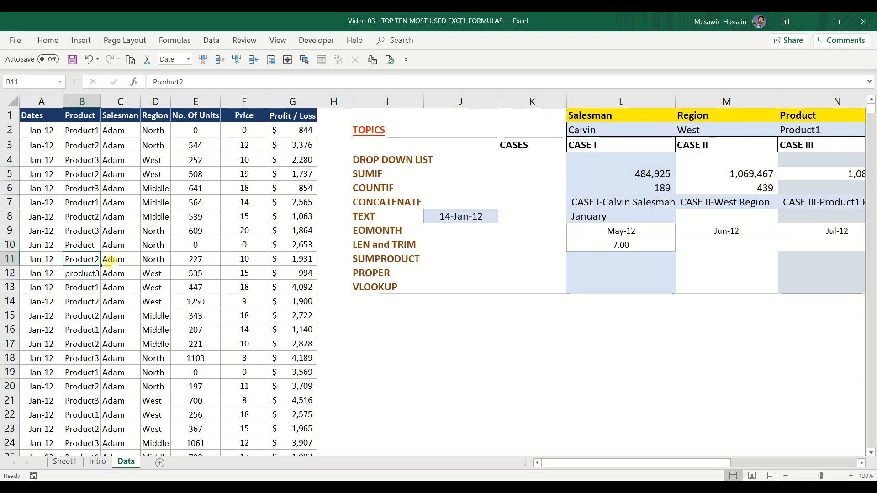
Step: Change B10 to Produc2 and shorten it to Produc to test the character count further
key("Up")
key("F2")
type("2")
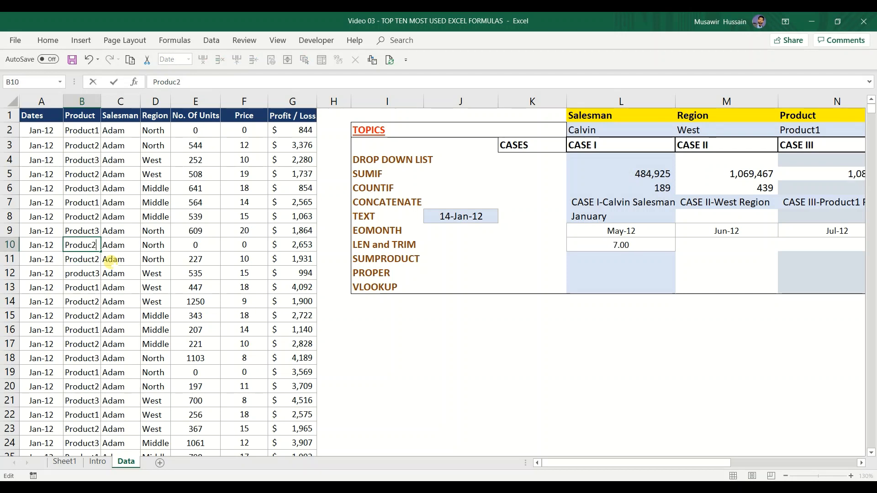
key("Return")
key("Up")
key("F2")
key("Return")
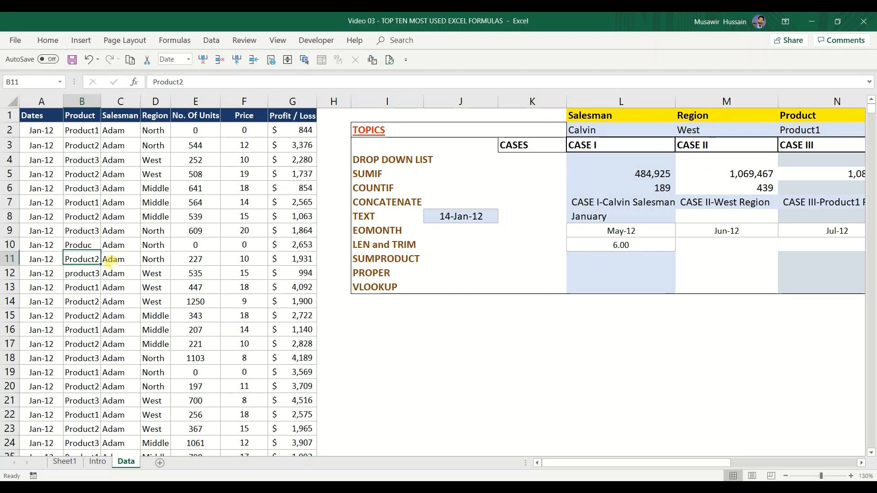
Step: Restore the product name in B10 to Product1
key("Up")
key("F2")
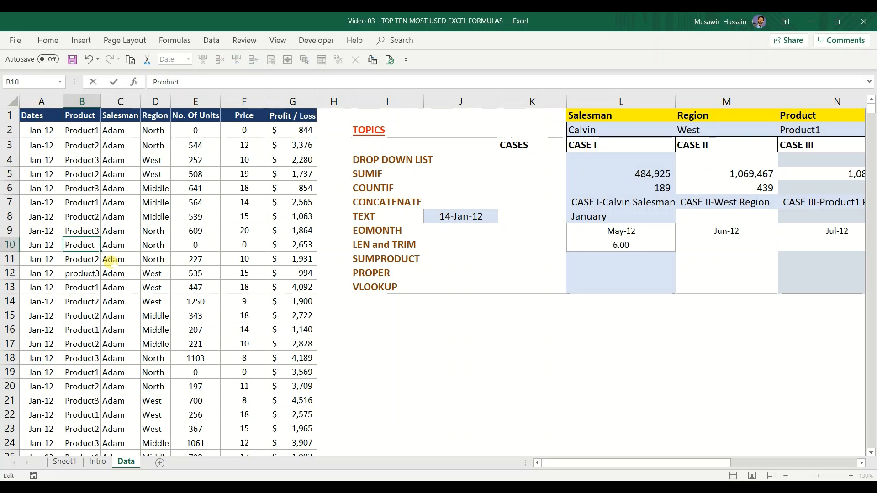
type("t1")
key("Return")
Step: Lengthen the product name in B10 to Product11 to test the LEN formula
key("Up")
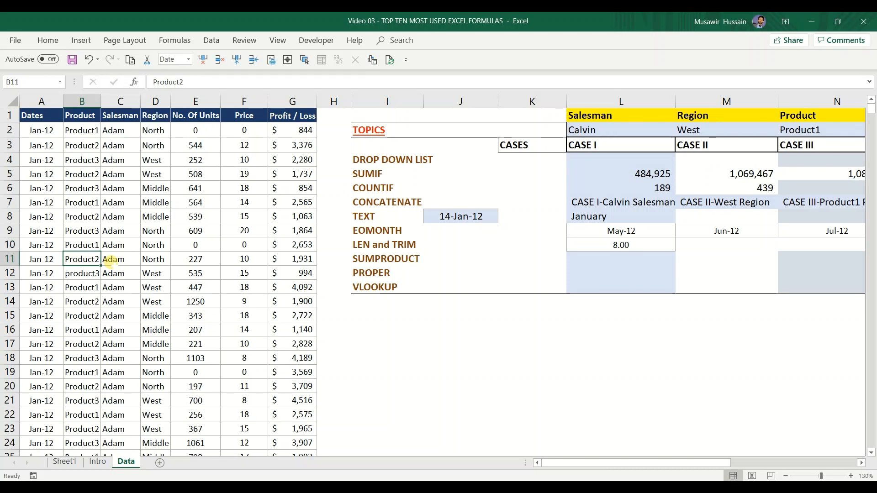
key("F2")
type("1")
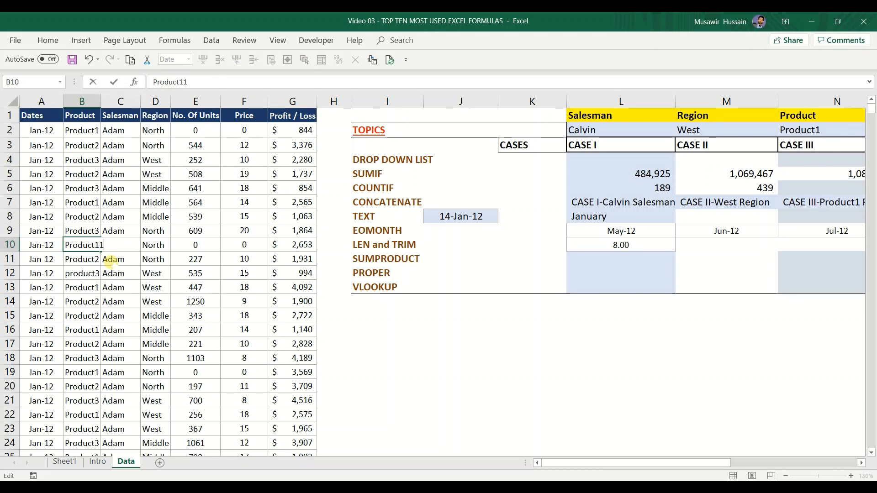
key("Return")
Step: Remove the extra 1 from the end of B10 so it reads Product1 again
key("Up")
key("F2")
key("Return")
key("Right")
key("Right")
key("Right")
key("Right")
key("Right")
key("Right")
key("Right")
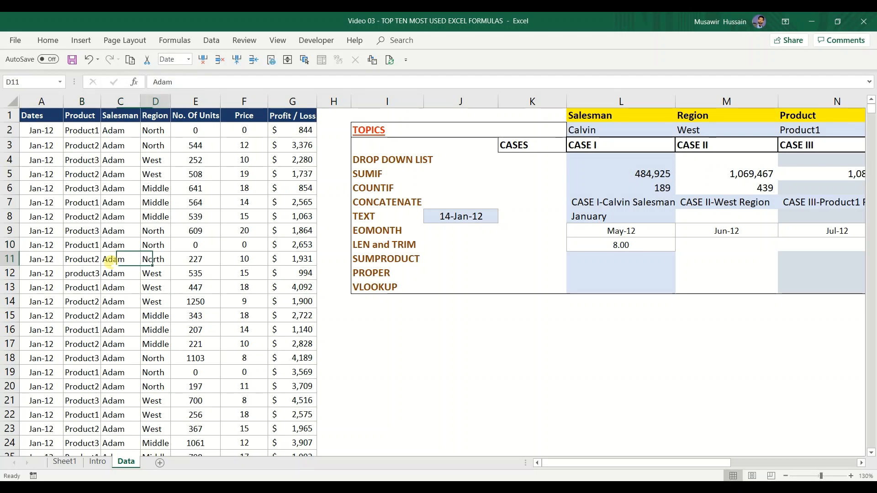
Step: Inspect the LEN formula in L10 and the cell reference it uses
key("Right")
key("Right")
key("Right")
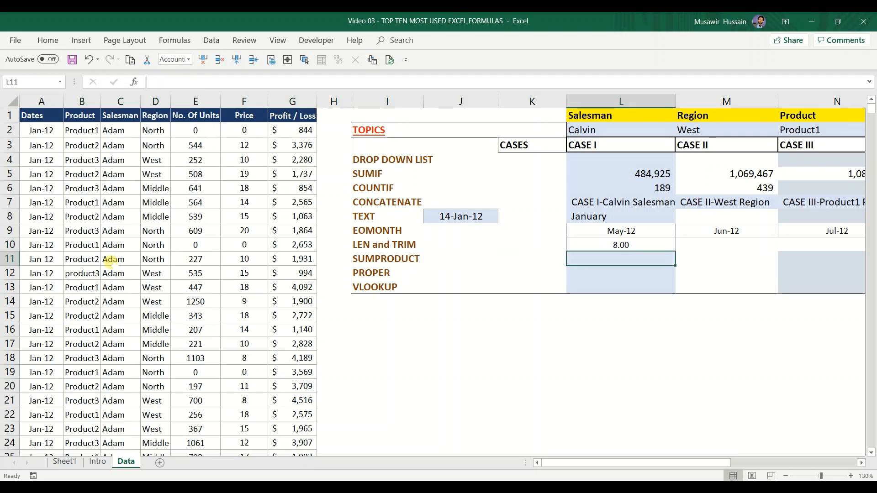
key("Up")
key("Right")
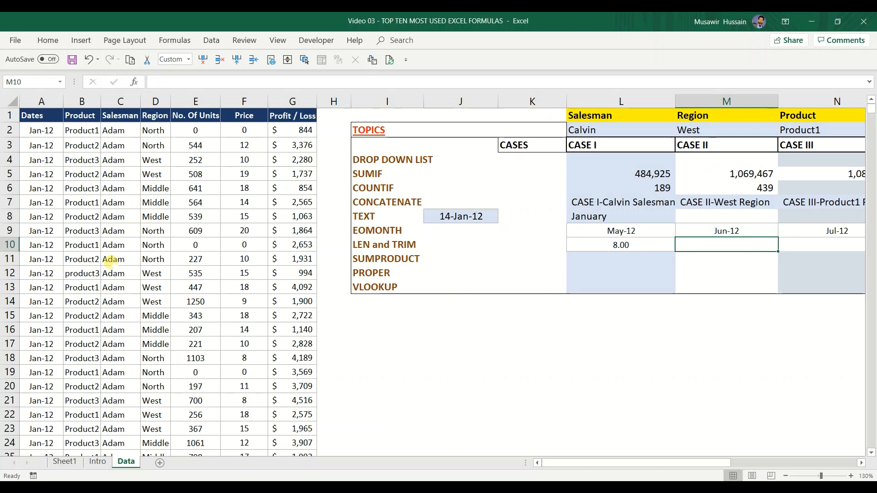
key("Left")
key("F2")
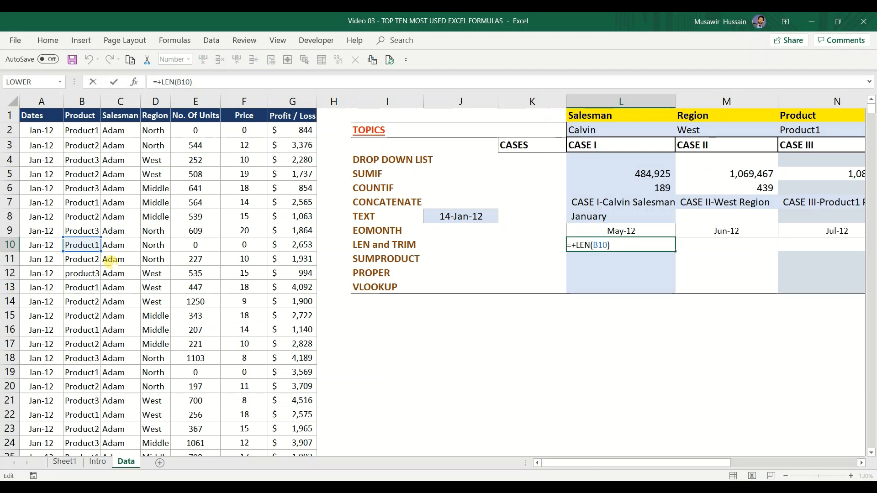
key("Return")
Step: Enter the formula =TRIM(B10) in cell M10 to strip extra spaces from the product name
key("Down")
key("Right")
key("Up")
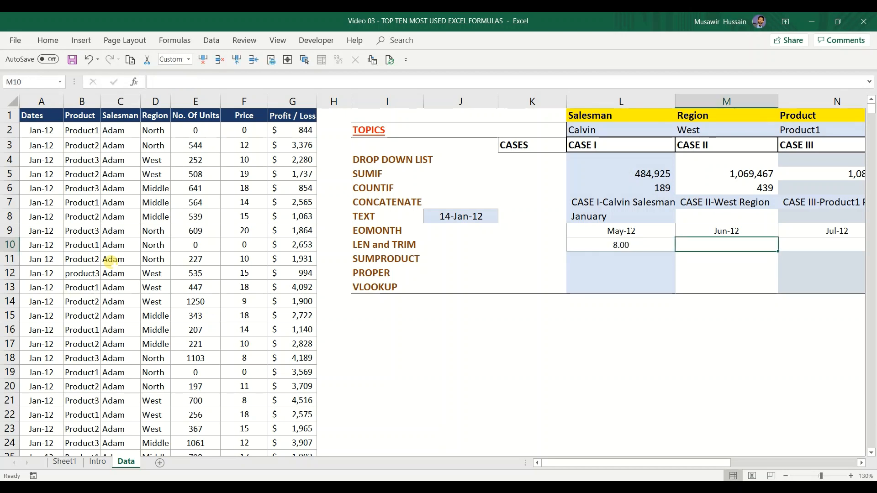
type("=TRIM(")
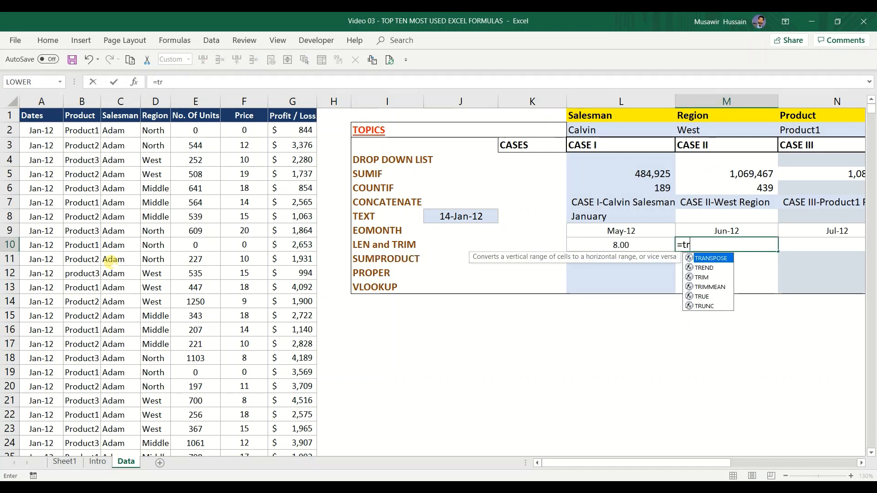
key("Left")
key("Left")
key("Left")
key("Left")
key("Left")
key("Left")
key("Left")
key("Left")
key("Left")
key("Left")
key("Left")
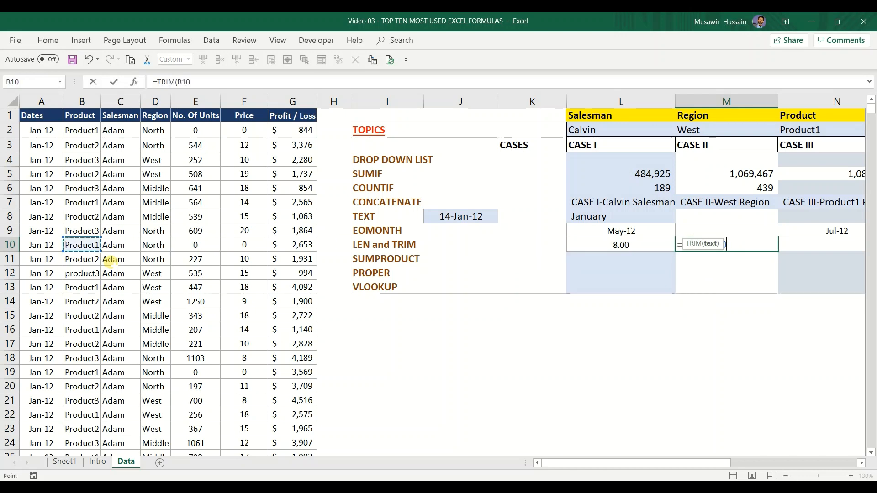
key("Return")
key("Up")
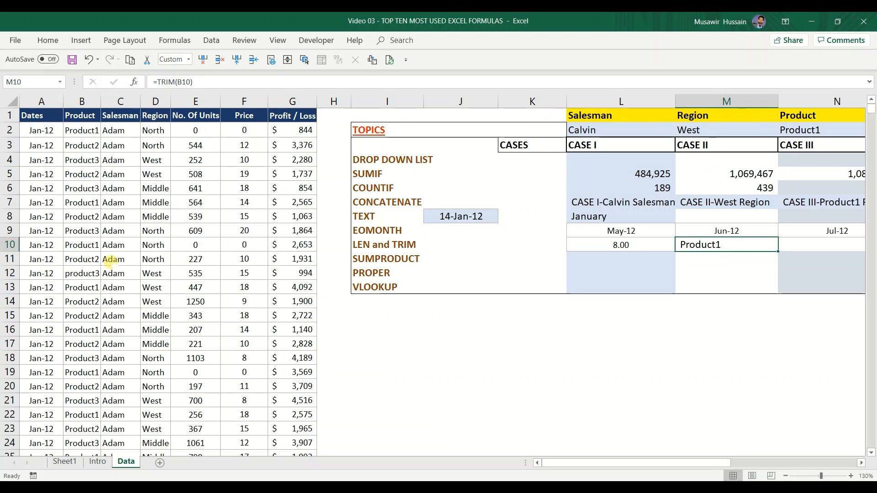
key("F2")
key("Escape")
Step: Add two leading spaces before Product1 in B10 to test the LEN and TRIM formulas
key("Left")
key("Left")
key("Left")
key("Left")
key("Left")
key("Left")
key("Left")
key("Left")
key("Left")
key("Left")
key("Left")
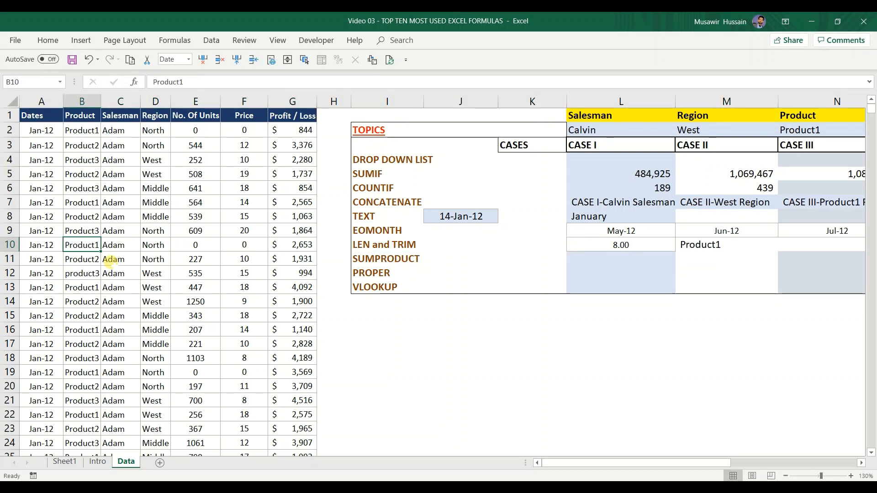
key("F2")
key("Left")
key("Left")
key("Left")
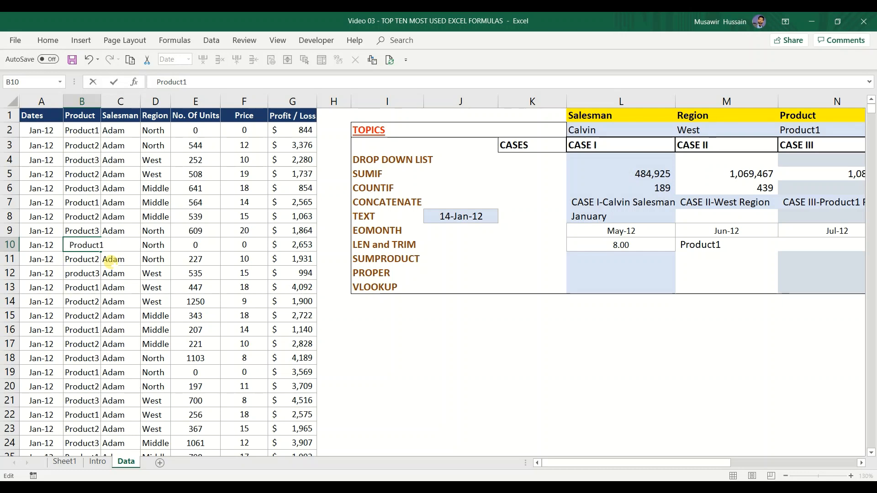
key("ctrl+Return")
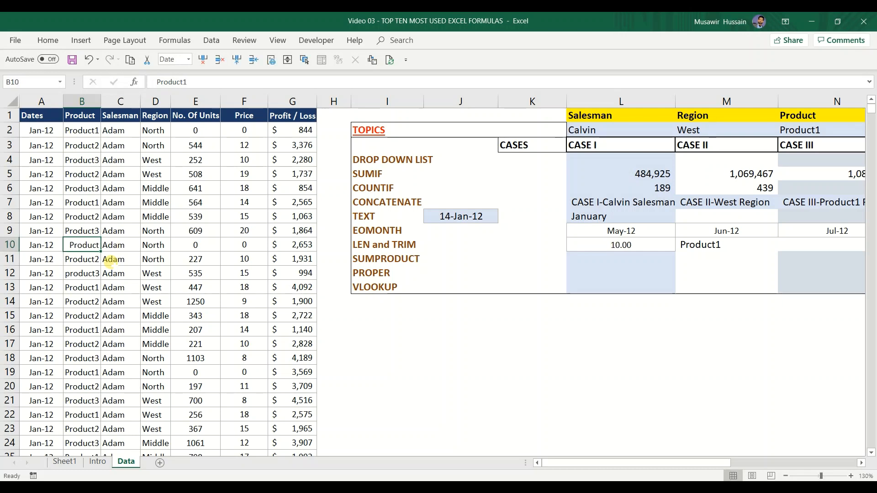
Step: Compare the LEN result in L10 with the TRIM result in M10 for the padded product name
key("Right")
key("Right")
key("Right")
key("Right")
key("Right")
key("Right")
key("Right")
key("Right")
key("Right")
key("Right")
key("Right")
key("Right")
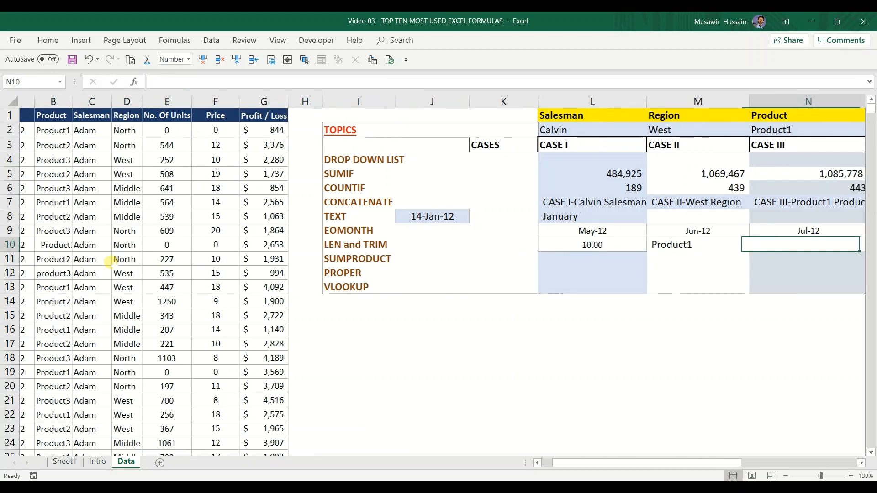
key("Left")
key("Left")
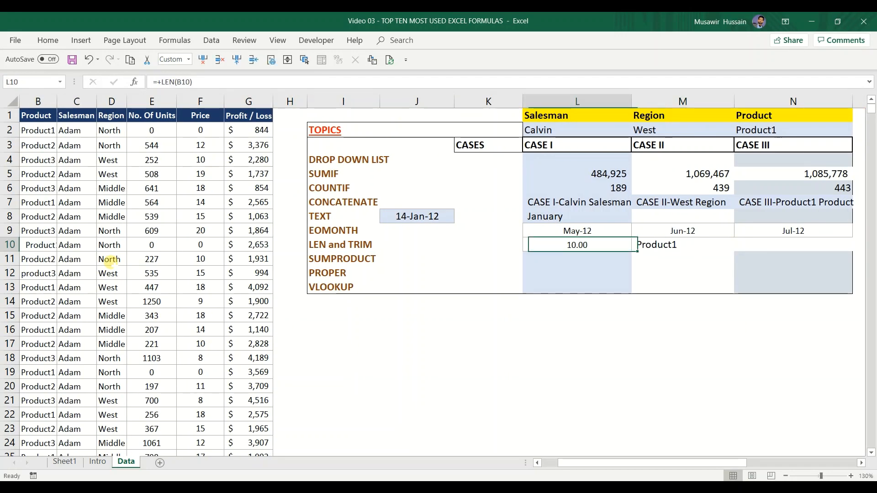
Step: Examine the Product column as a whole and the TRIM formula in M10 that cleans its text
key("Left")
key("Left")
key("Left")
key("Left")
key("Left")
key("Left")
key("Left")
key("Left")
key("Left")
key("Left")
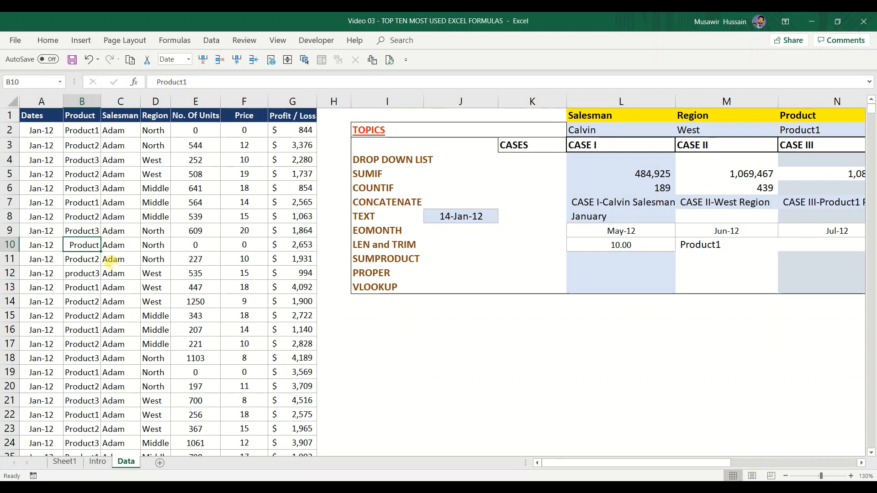
key("ctrl+space")
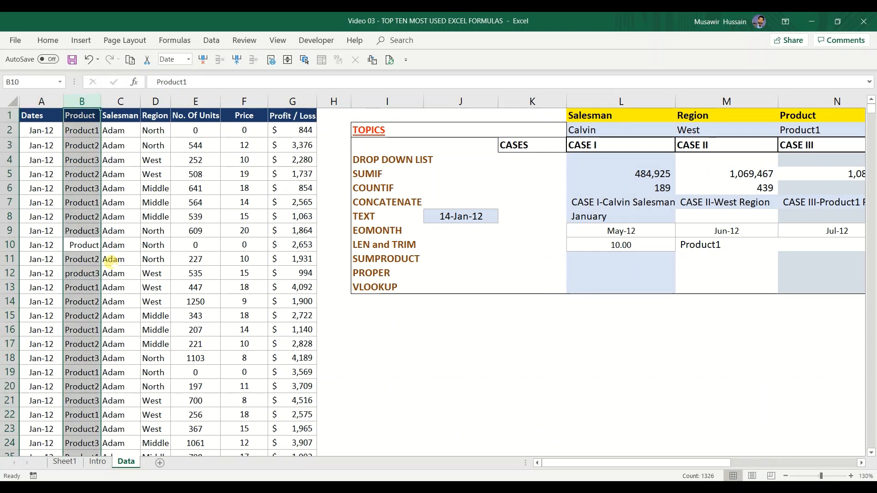
key("Right")
key("Right")
key("Right")
key("Right")
key("Right")
key("Right")
key("Right")
key("Right")
key("Right")
key("Right")
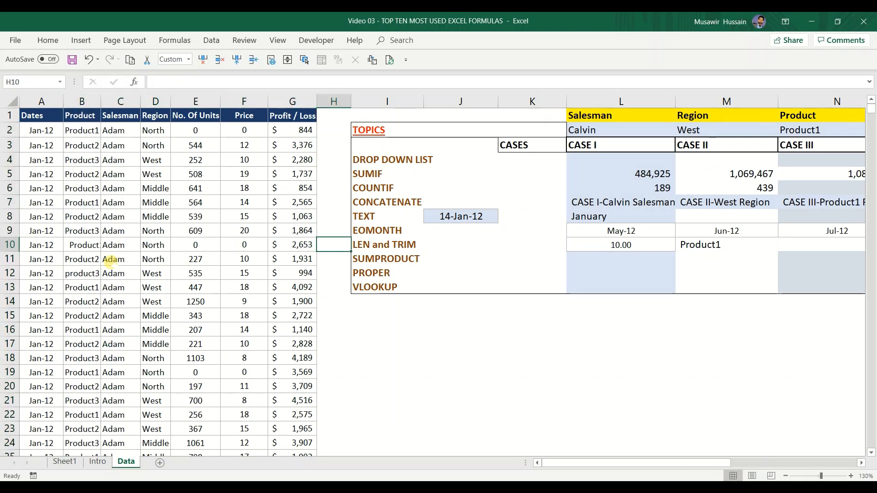
key("Right")
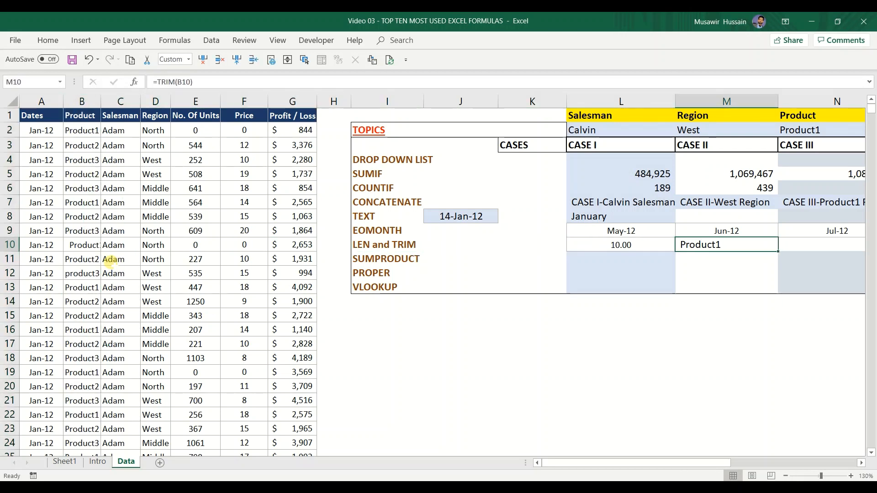
key("Left")
key("Left")
key("Left")
key("Left")
key("Left")
key("Left")
key("Left")
key("Left")
key("Right")
key("Right")
key("Right")
key("Right")
key("Right")
key("Right")
key("Right")
key("Right")
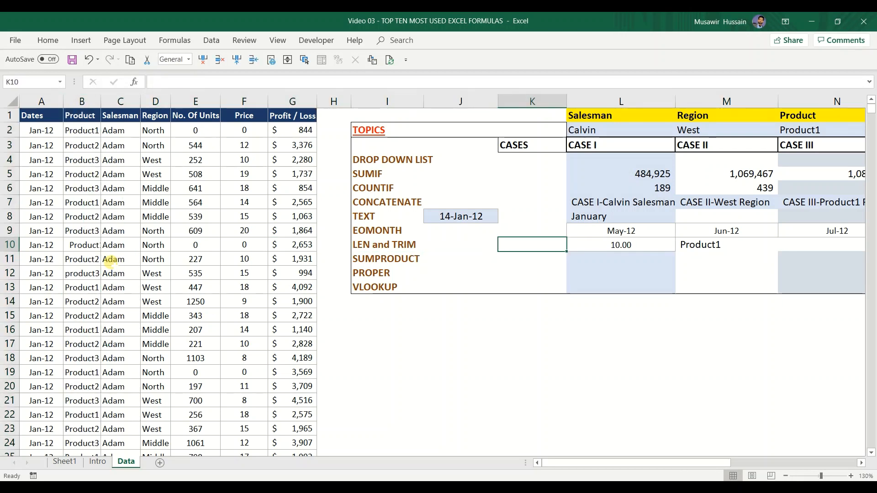
Step: Copy the trimmed product name from M10 and paste it as a value over B10
key("ctrl+c")
key("Left")
key("Left")
key("Left")
key("Left")
key("Left")
key("Left")
key("Left")
key("Left")
key("Left")
key("Left")
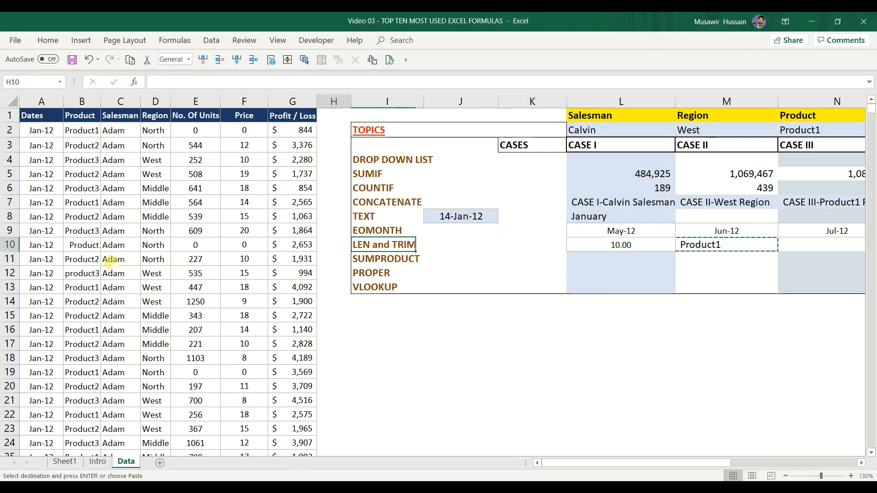
key("shift+F10")
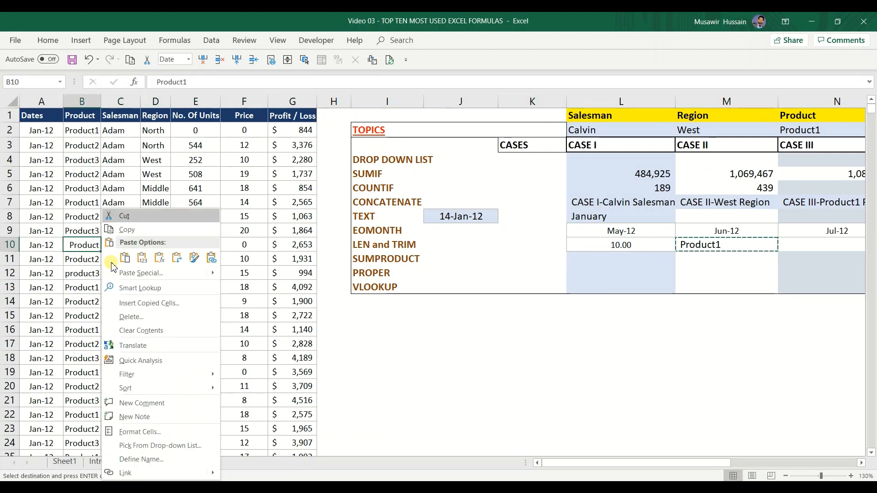
key("v")
key("Escape")
Step: Highlight the LEN and TRIM row across I10:N10 to review the topic's results
key("Right")
key("Right")
key("Right")
key("Right")
key("Right")
key("Right")
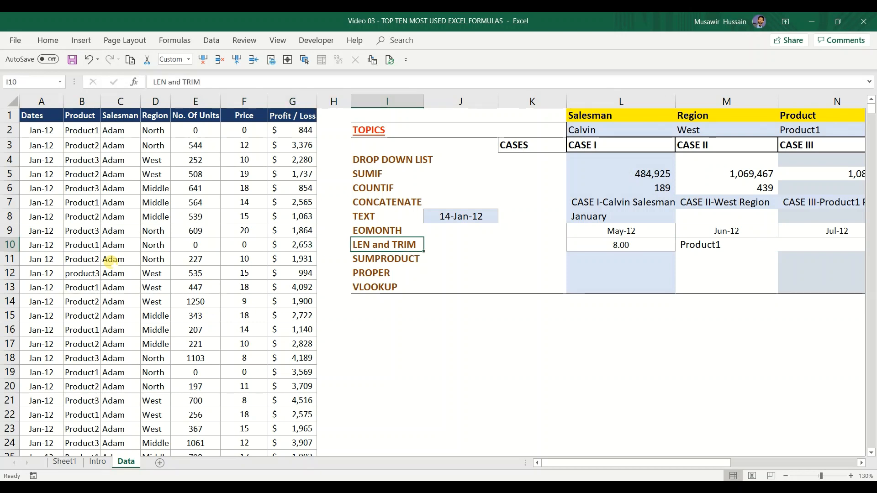
key("Left")
key("Left")
key("shift+Right")
key("shift+Right")
key("shift+Right")
key("shift+Right")
key("shift+Right")
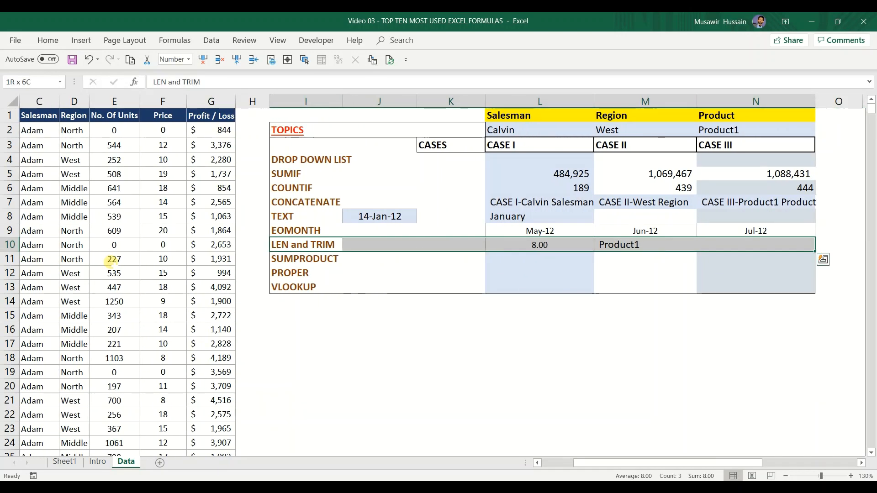
key("Left")
key("Right")
key("shift+Right")
key("shift+Right")
key("shift+Right")
key("shift+Right")
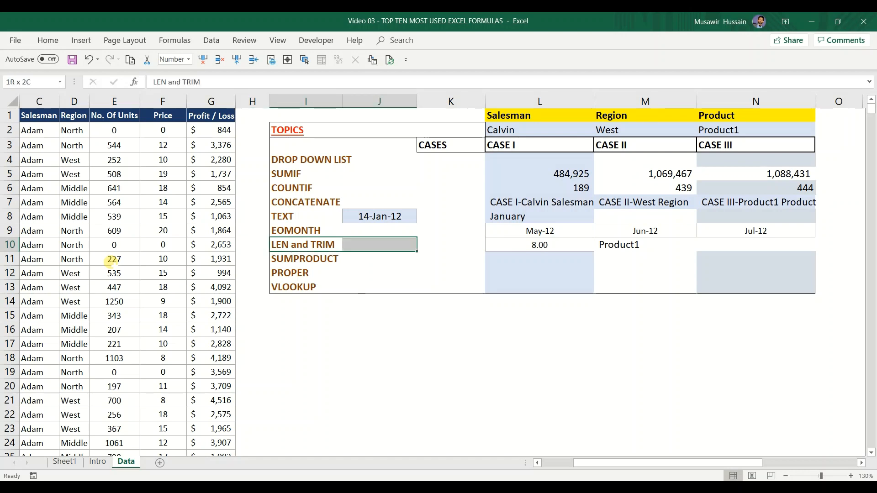
key("shift+Right")
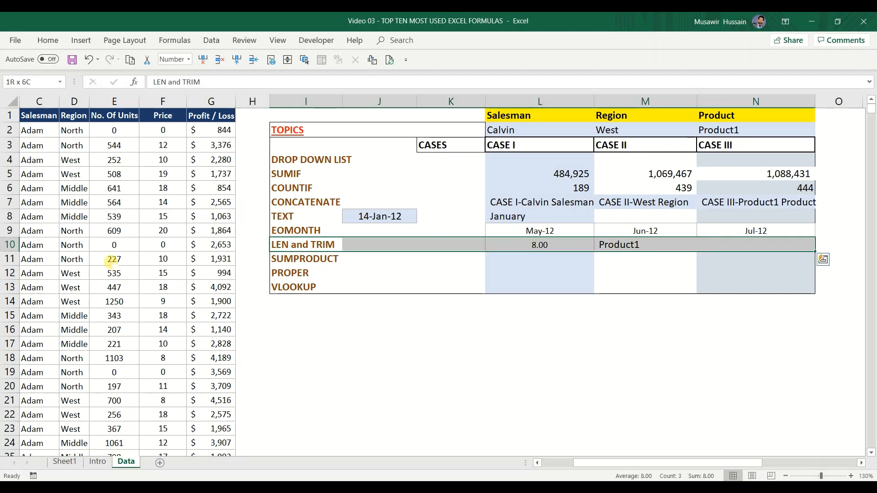
Step: Move on to the SUMPRODUCT topic in I11 and look over its empty row
key("Down")
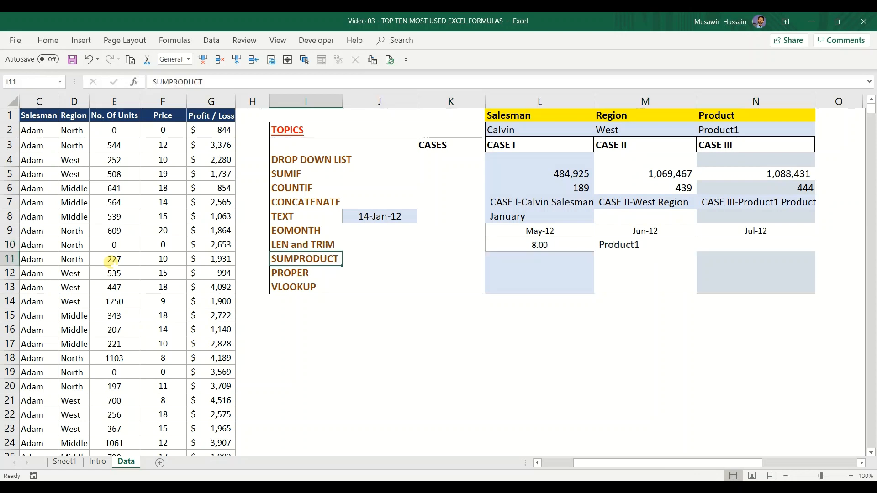
key("Right")
key("Right")
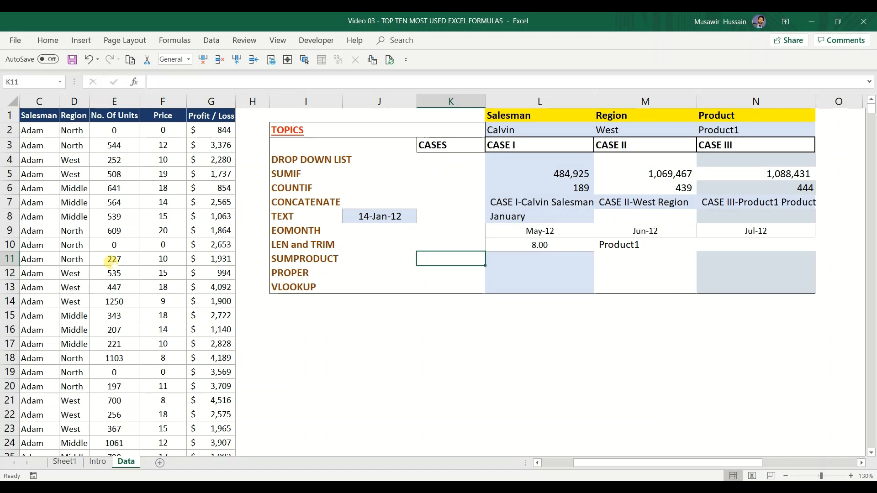
key("Left")
key("Left")
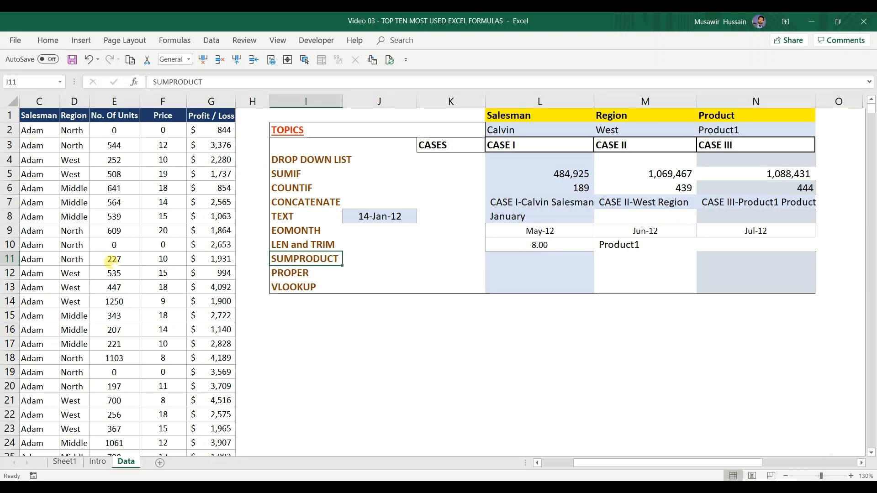
Step: Examine the No. Of Units and Price columns, highlighting each one alone and then both together
key("Left")
key("Left")
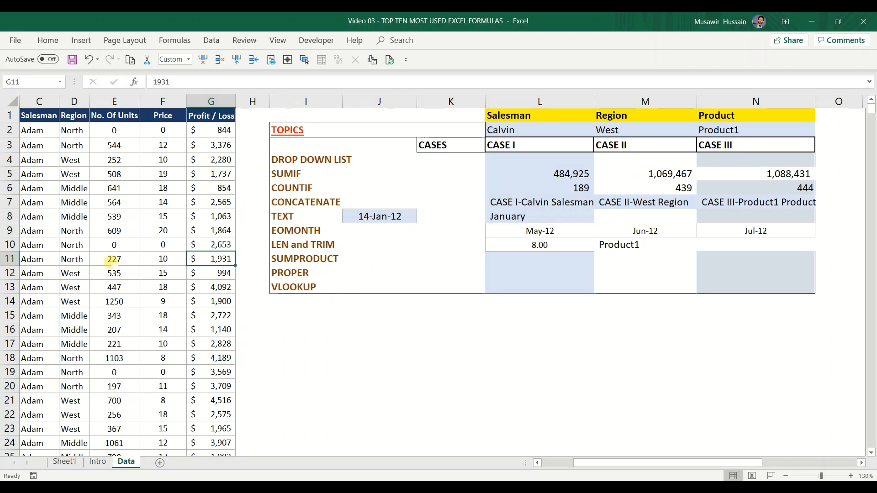
key("ctrl+Up")
key("Left")
key("Left")
key("Left")
key("Left")
key("Left")
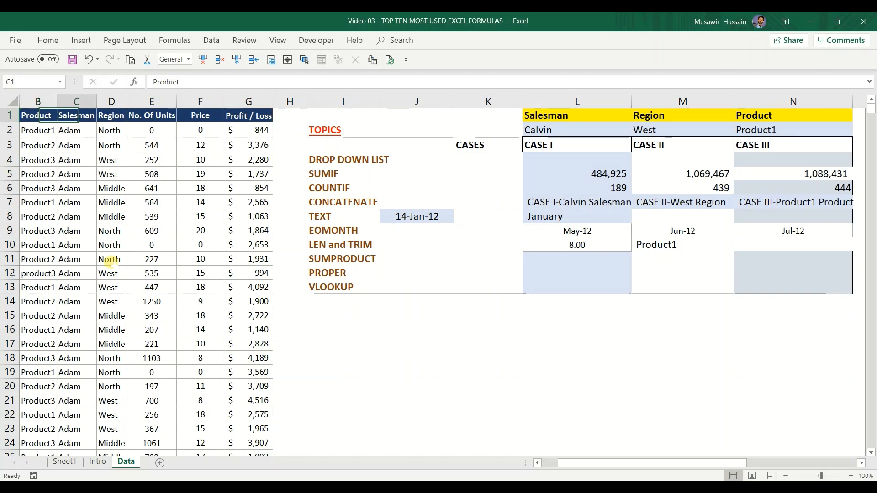
key("Right")
key("Right")
key("Right")
key("ctrl+space")
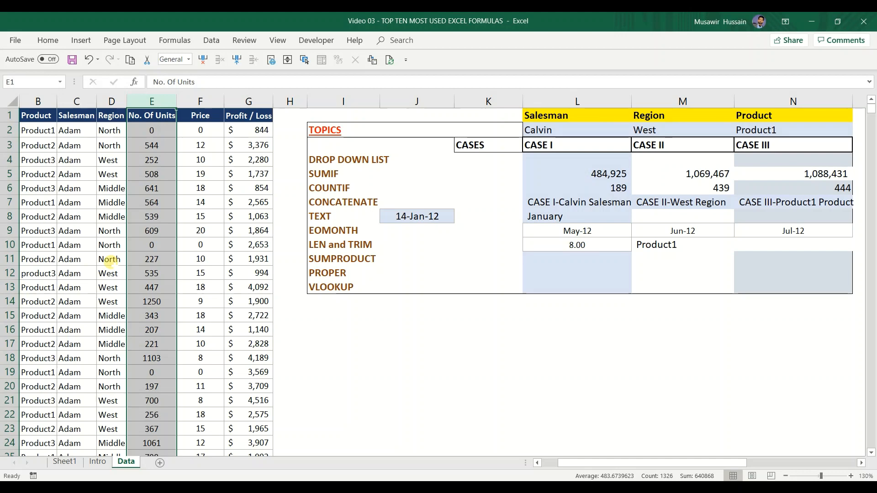
key("Right")
key("ctrl+space")
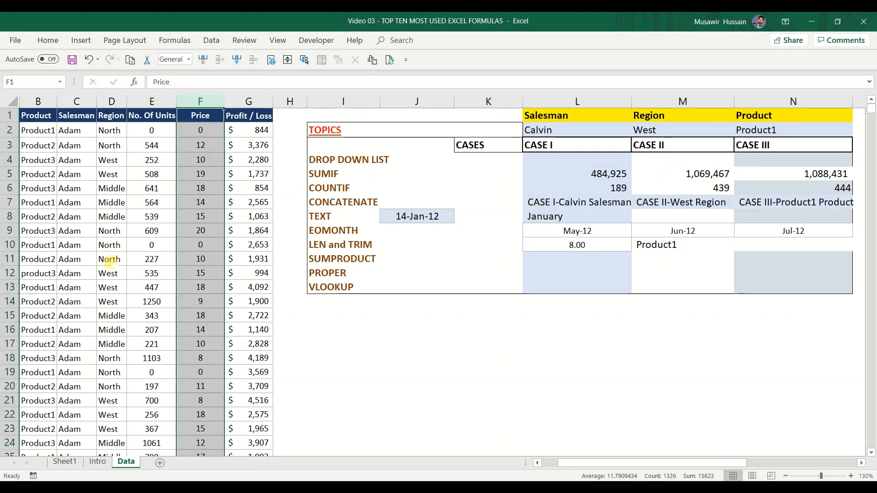
key("Left")
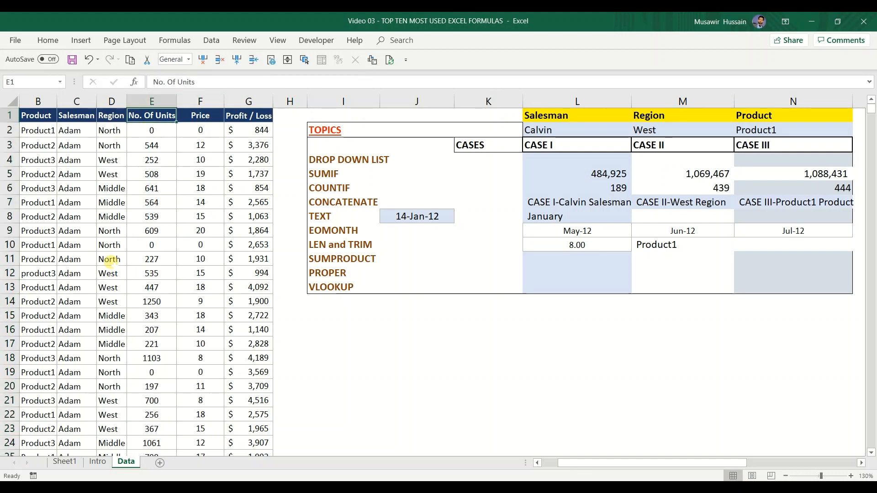
key("ctrl+space")
key("shift+Right")
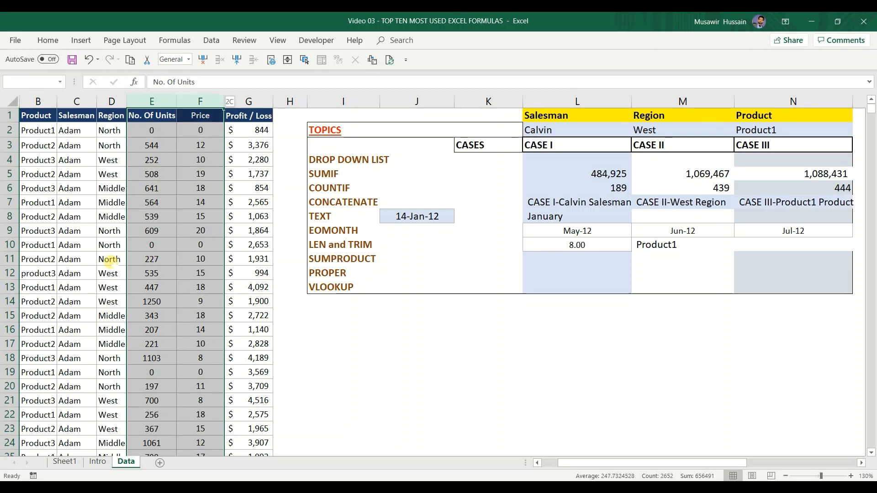
Step: Enter the formula =E2*F2 in H2 to multiply the row's units by its price
left_click(291, 133)
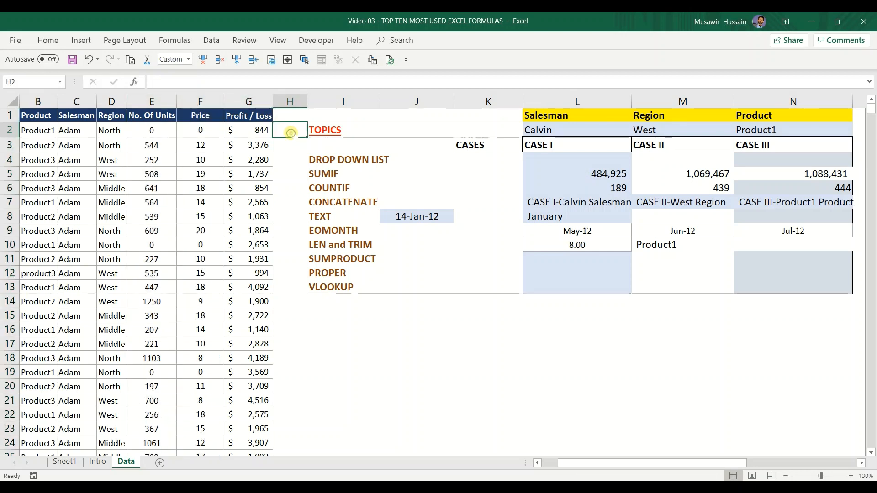
type("=")
key("Left")
key("Left")
key("Left")
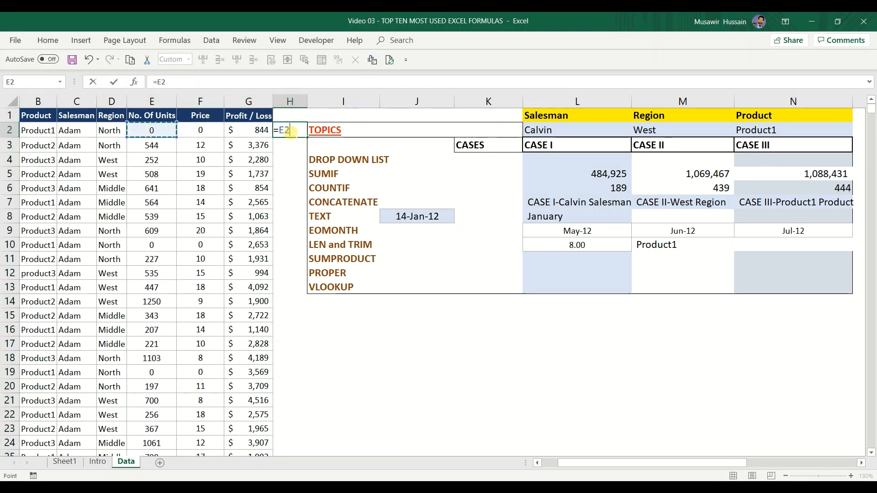
type("*")
key("Left")
key("Left")
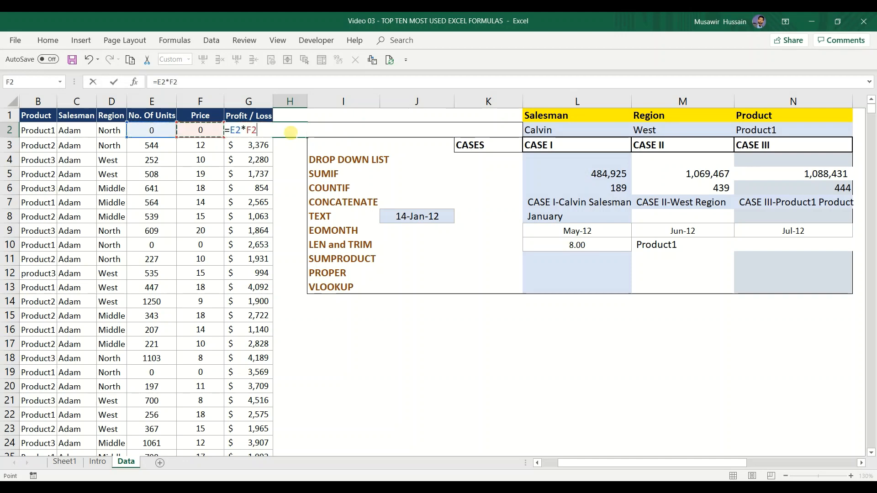
key("Return")
Step: Copy the H2 multiplication formula down column H through the last data row, H1326
left_click(290, 132)
key("ctrl+c")
key("Left")
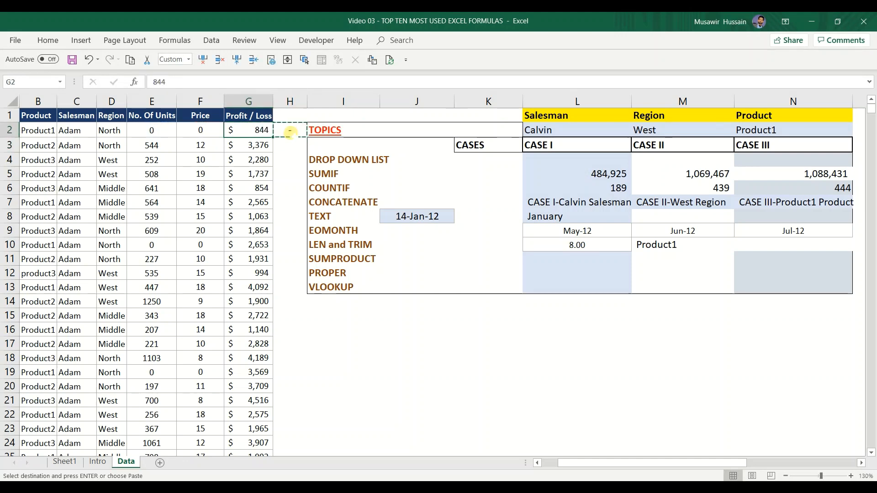
key("ctrl+Down")
key("Right")
key("ctrl+shift+Up")
key("Return")
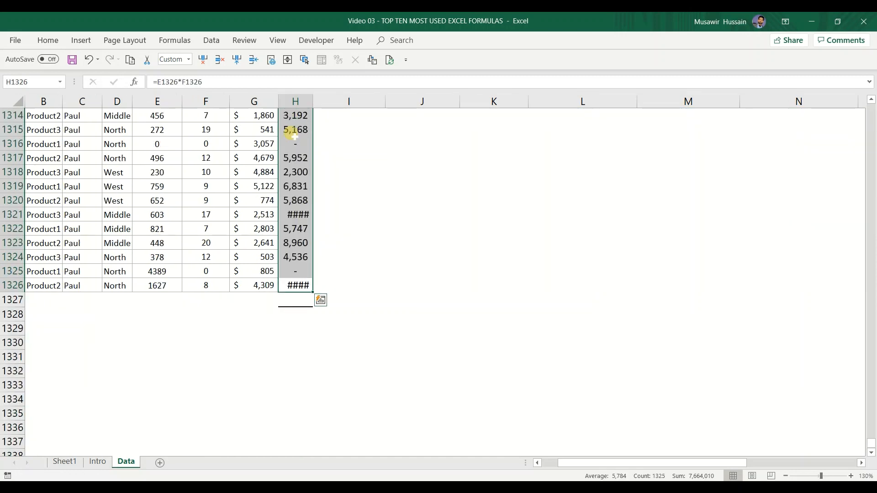
Step: Total H2:H1326 with a SUM formula in H1327 and widen column H to fit its contents
key("Up")
key("Up")
key("Down")
key("Down")
key("alt+equal")
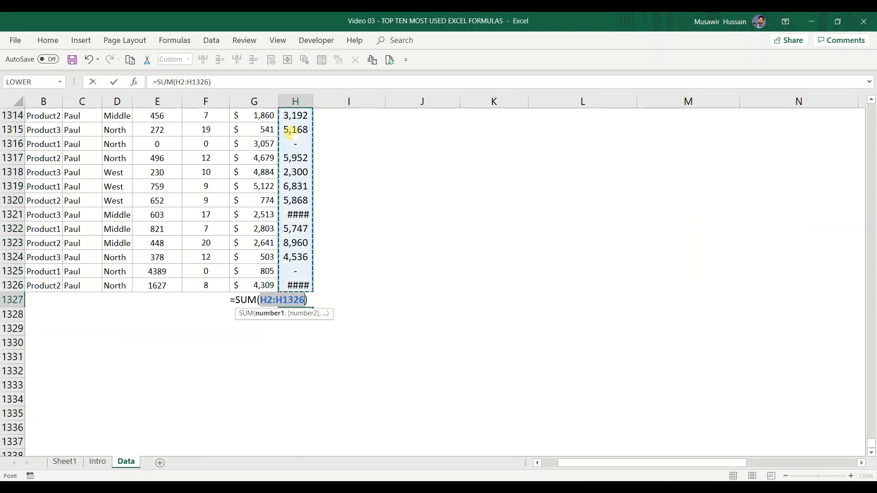
key("Return")
key("Up")
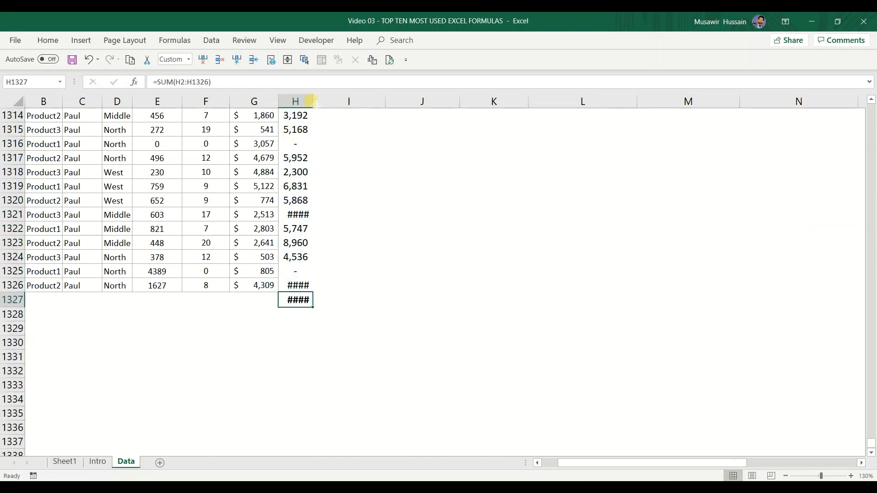
double_click(313, 101)
Step: Examine the units-times-price formulas in the first rows of column H, opening H3 through H5 one after another
scroll(324, 173, "up", 10)
scroll(324, 172, "up", 20)
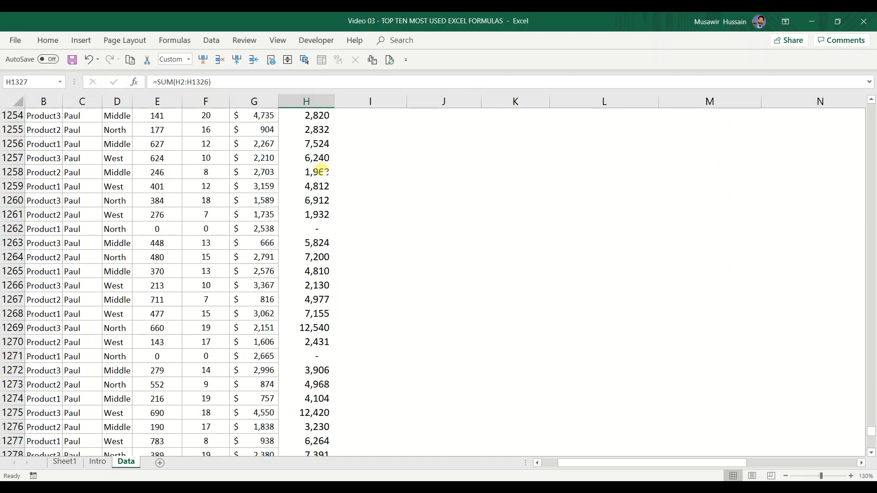
left_click(313, 146)
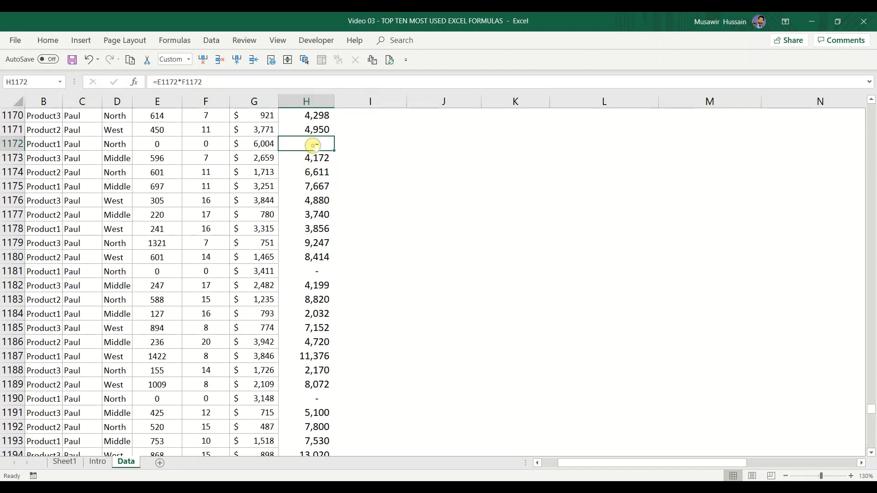
key("ctrl+Up")
key("ctrl+Up")
key("Down")
key("Down")
double_click(312, 144)
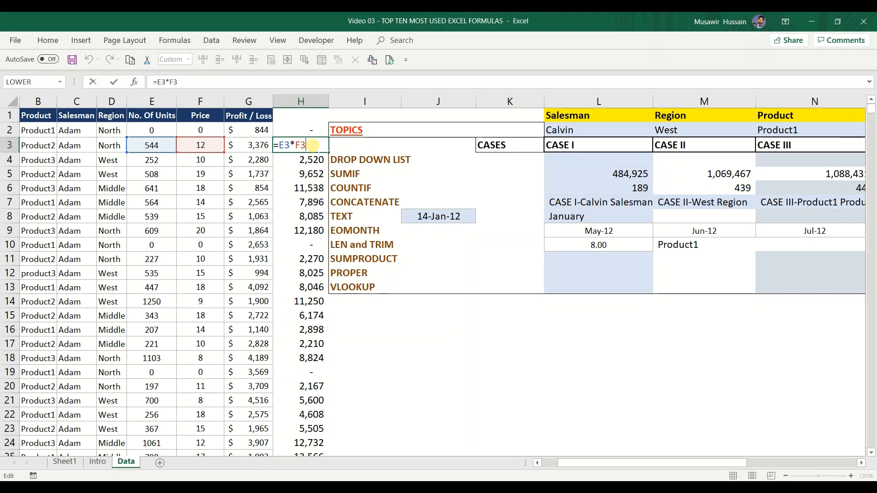
key("Return")
key("F2")
key("Return")
key("F2")
key("Return")
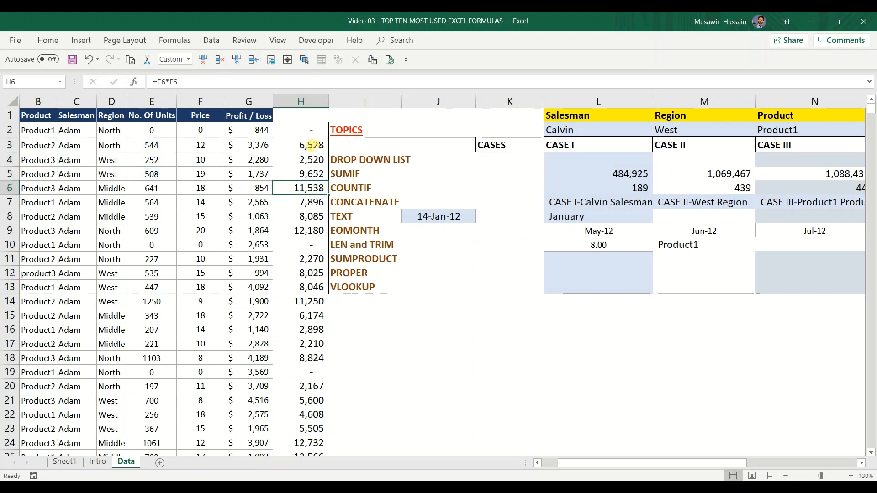
Step: Check the range summed in H1327 and highlight the whole helper column H
key("ctrl+Down")
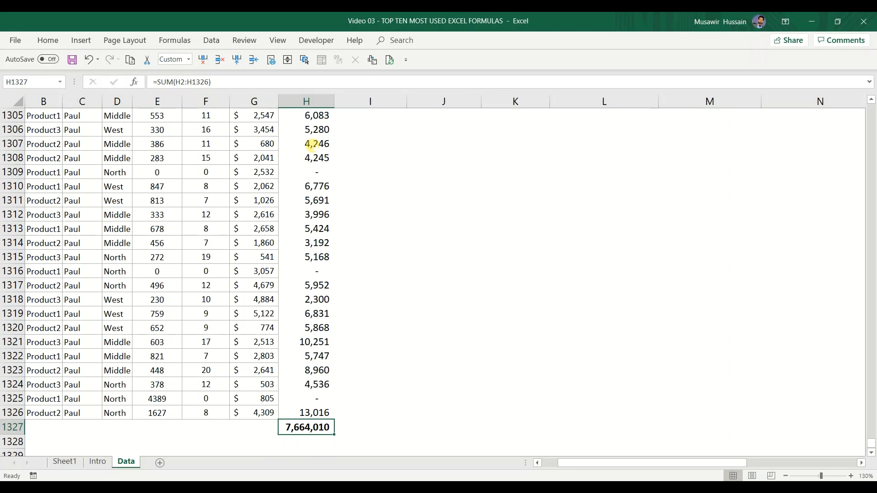
key("F2")
key("Escape")
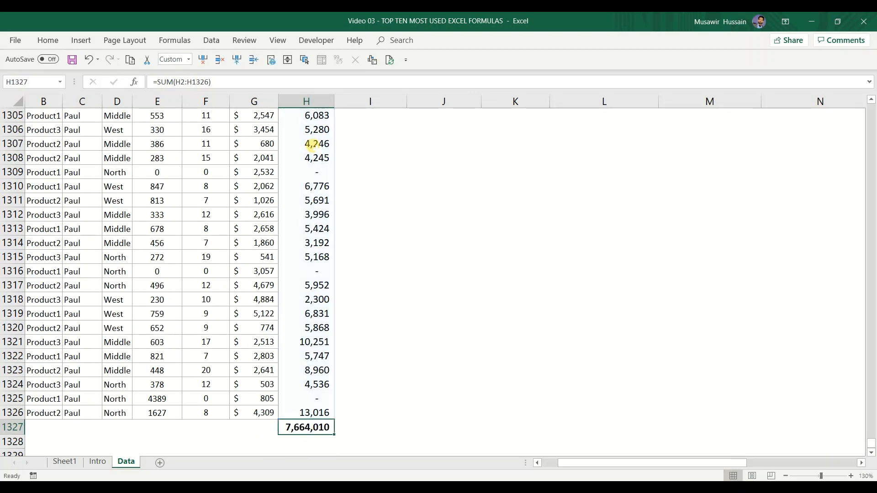
key("ctrl+Up")
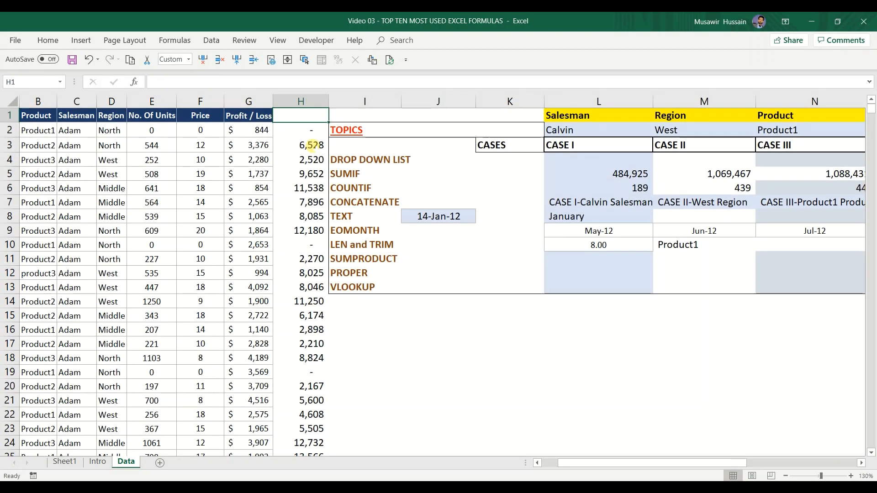
left_click(312, 145)
key("ctrl+space")
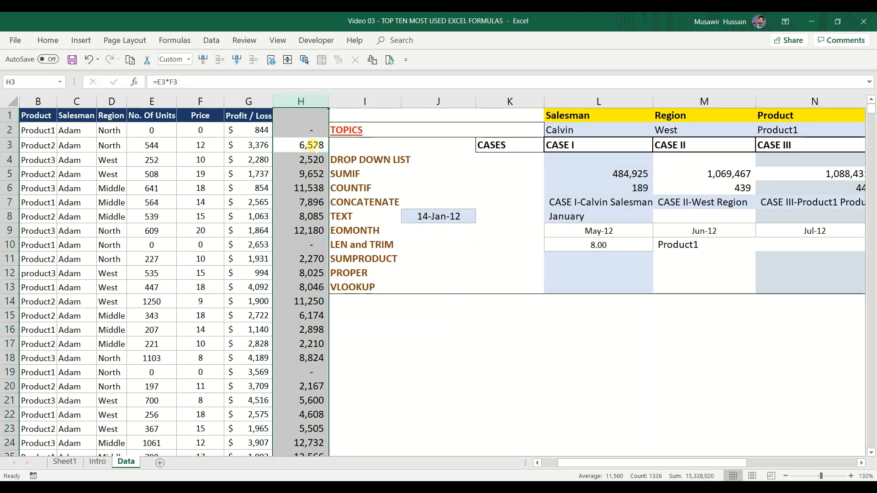
Step: Enter +SUMPRODUCT(No._Of_Units,PRICE) in L11, the CASE I cell of the SUMPRODUCT row
key("Right")
key("Right")
key("Right")
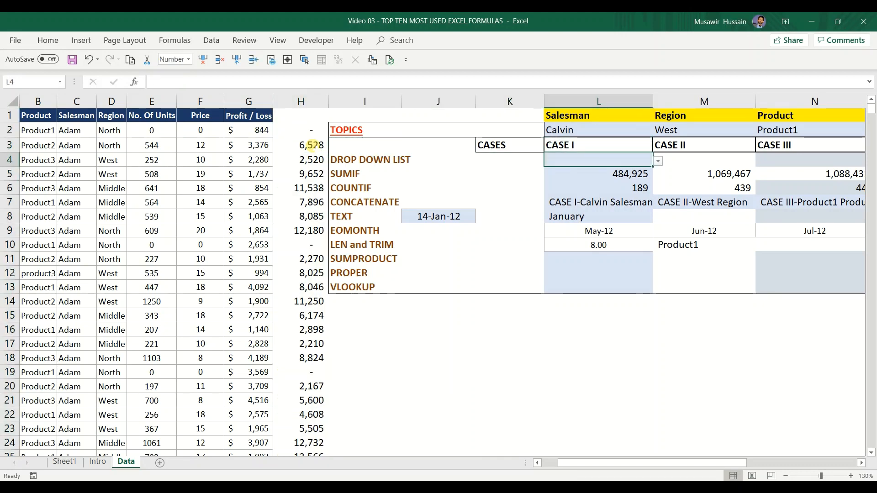
key("Down")
key("Down")
key("Down")
key("Down")
key("Down")
key("Down")
key("Down")
key("Down")
type("+S")
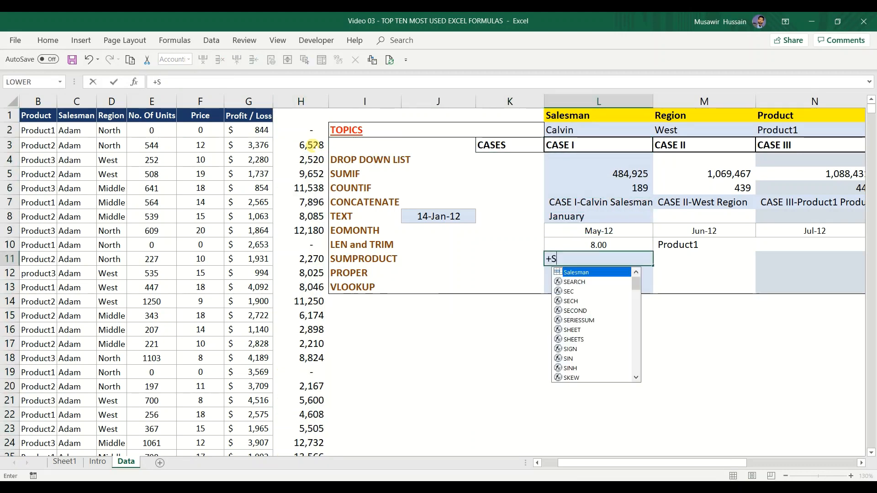
type("UMPROD")
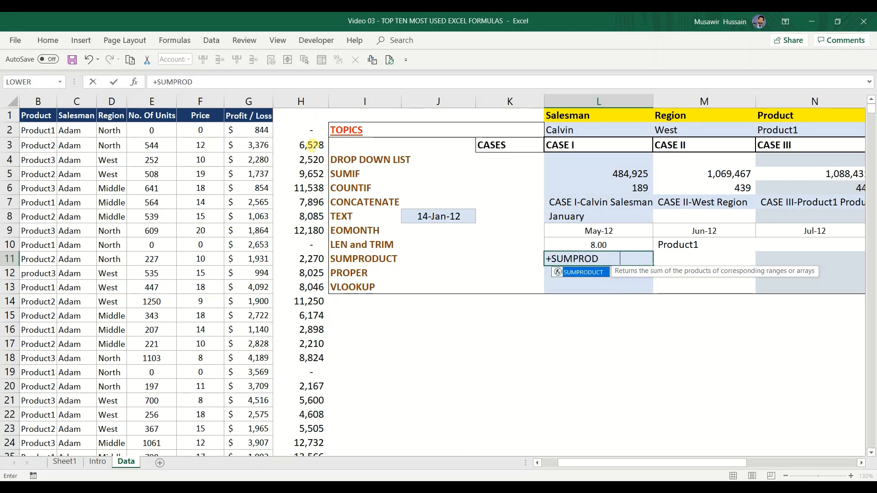
key("Tab")
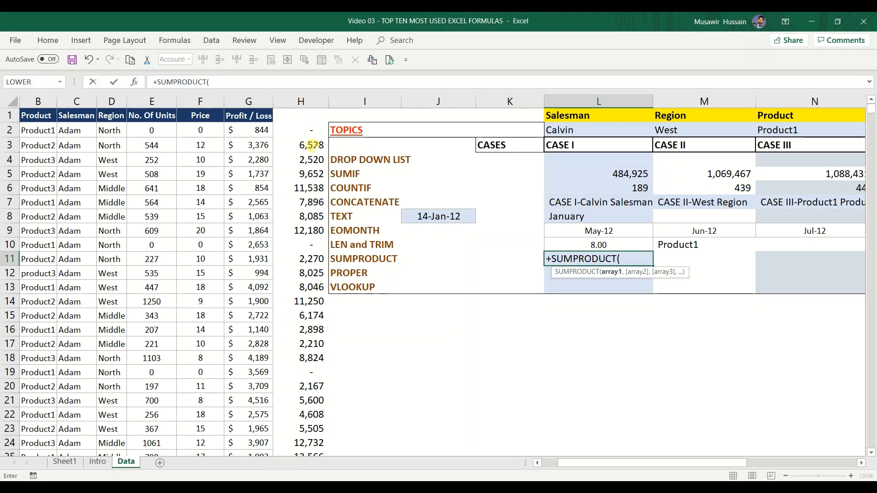
type("NO")
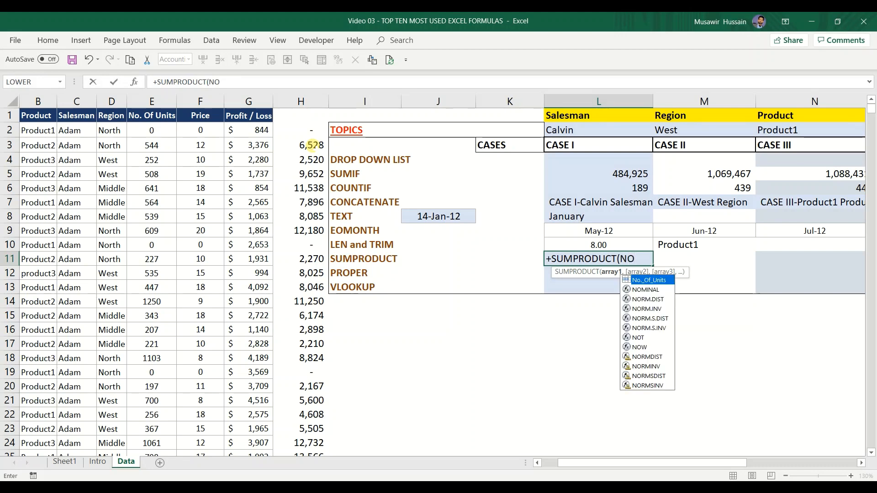
key("Tab")
type(",")
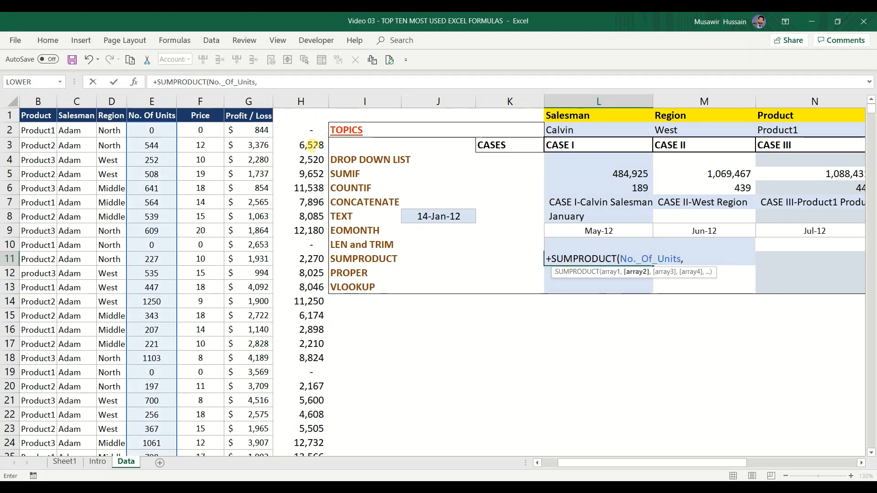
type("PROICE")
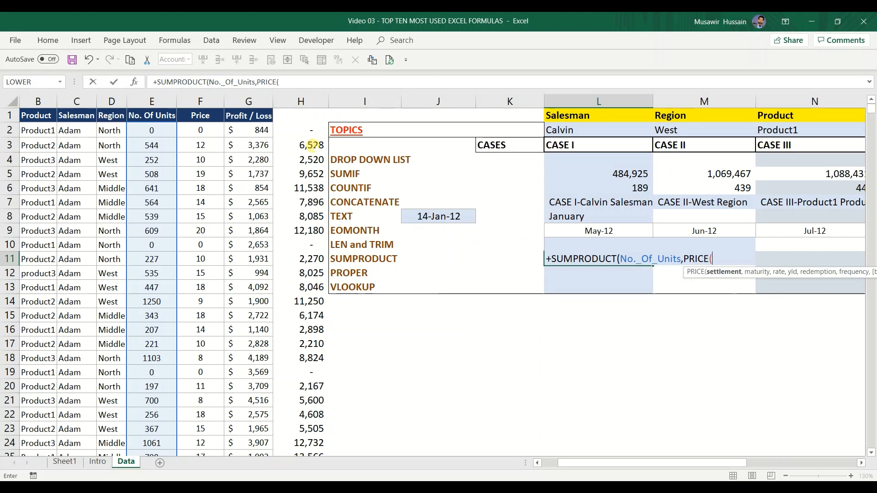
type(")")
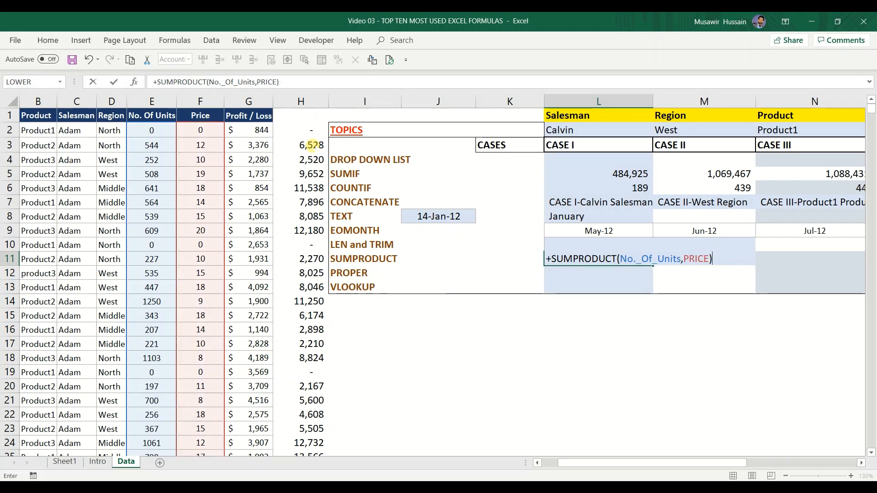
key("Return")
Step: Copy the column H total from H1327 and paste it as a value into M11
key("Up")
key("Left")
key("Left")
key("Left")
key("Left")
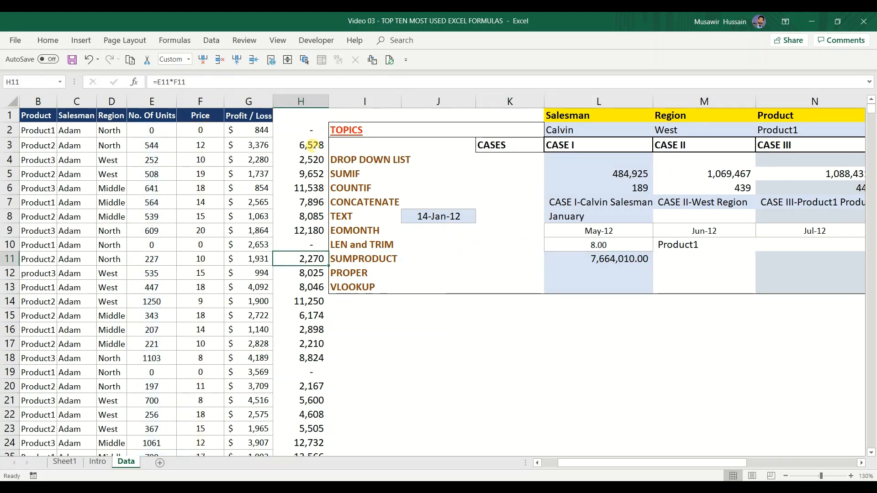
key("ctrl+Down")
key("Up")
key("Down")
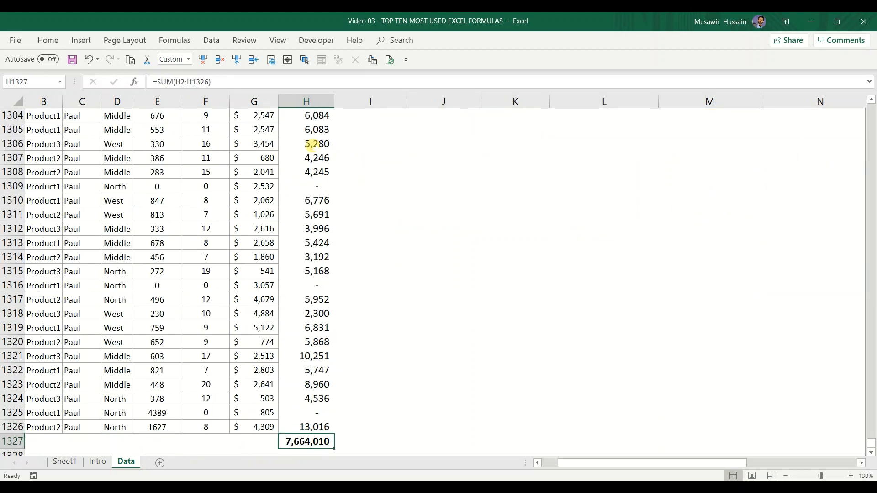
key("ctrl+c")
key("ctrl+Up")
key("Up")
key("Right")
key("Right")
key("Right")
key("Right")
key("Right")
key("Right")
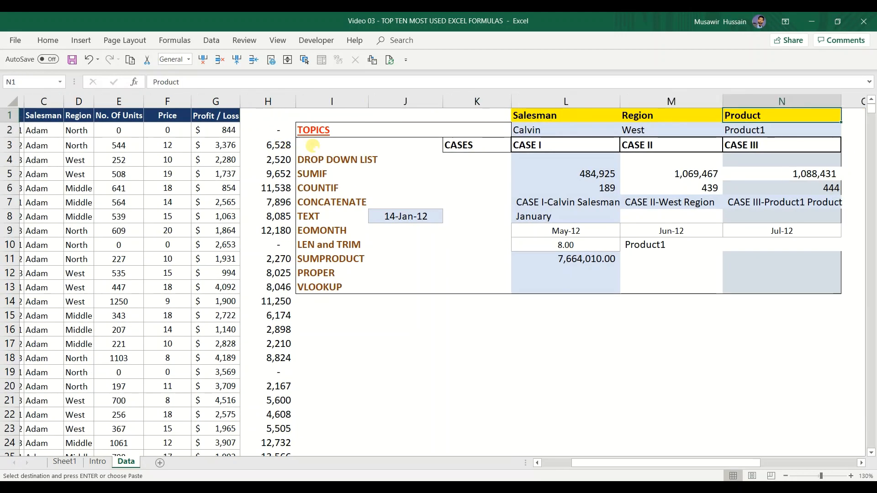
key("Down")
key("Down")
key("Down")
key("Down")
key("Down")
key("Left")
key("Down")
key("Down")
key("Down")
key("Down")
key("Down")
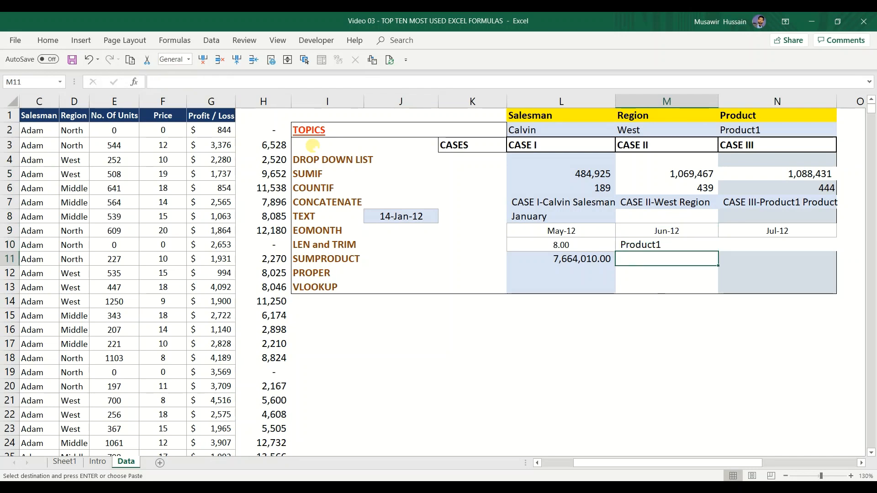
key("ctrl+v")
Step: Enter a formula in N11 that subtracts the SUMPRODUCT result in L11 from the pasted total in M11
key("Right")
type("+")
key("Left")
key("Left")
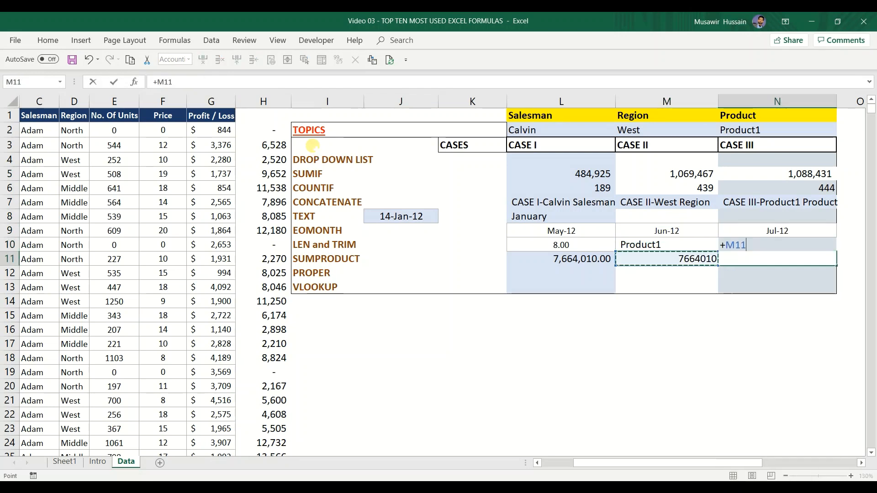
type("-")
key("Left")
key("Return")
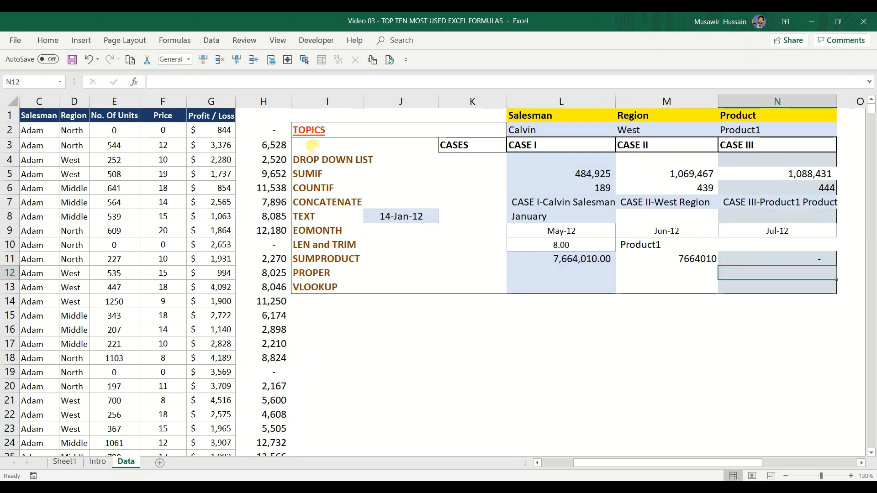
Step: Look across the data columns along row 12 and highlight the helper column H
key("Left")
key("Left")
key("Left")
key("Left")
key("Left")
key("Left")
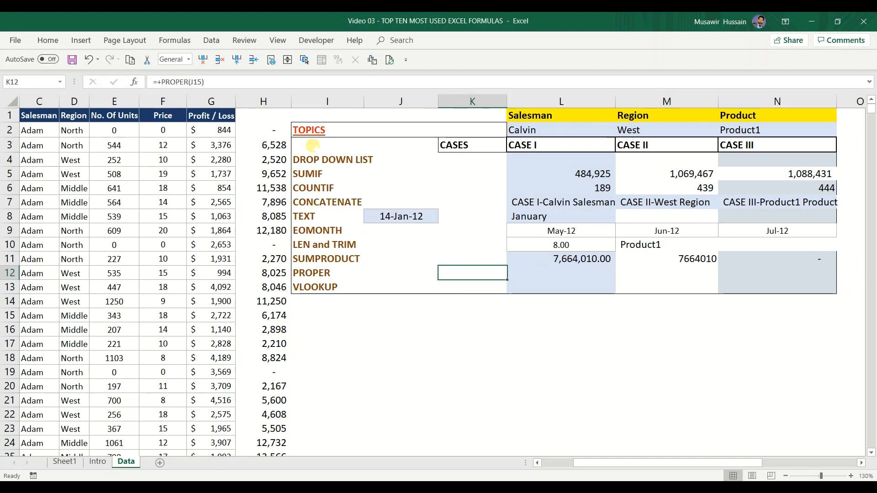
key("Left")
key("Left")
key("Left")
key("Left")
key("Left")
key("Left")
key("Left")
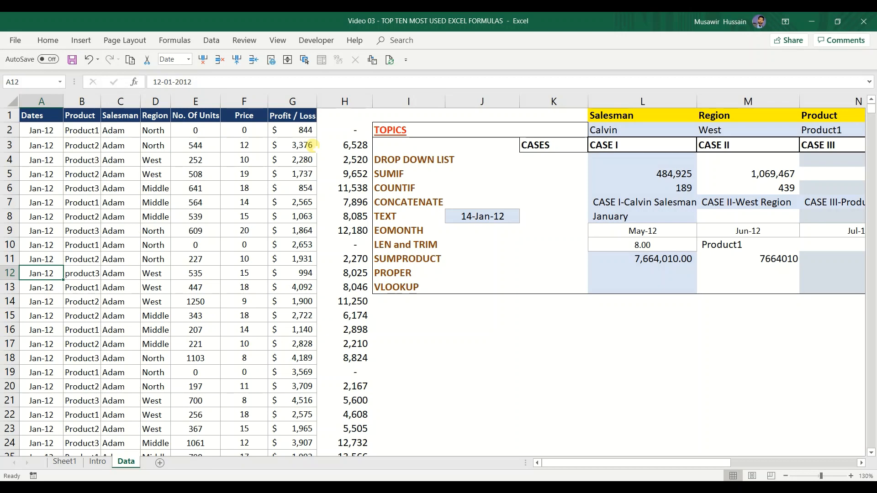
key("Right")
key("Right")
key("Right")
key("Right")
key("Right")
key("Right")
key("Right")
key("ctrl+space")
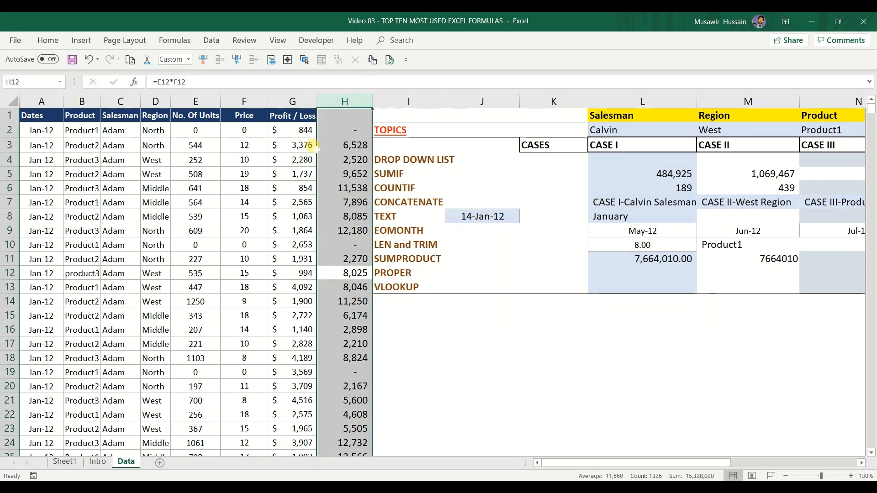
Step: Revisit the helper column's total in H1327 and return to the topics table at K2
key("Down")
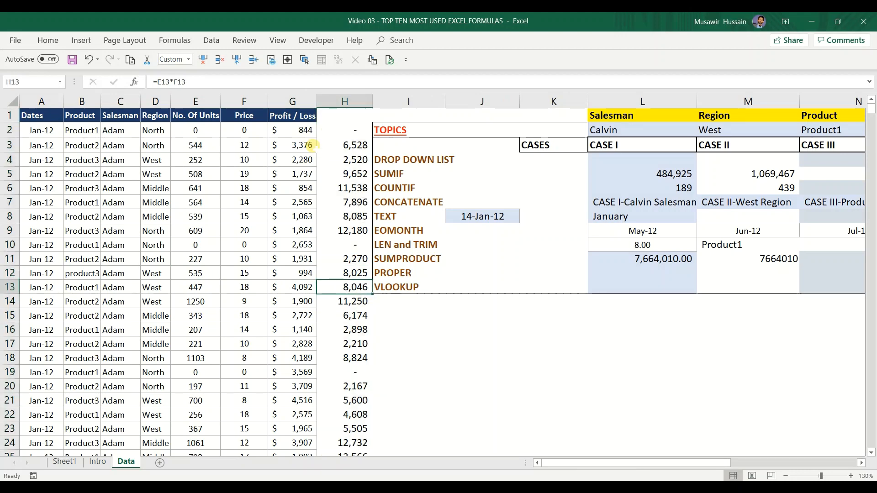
key("ctrl+Down")
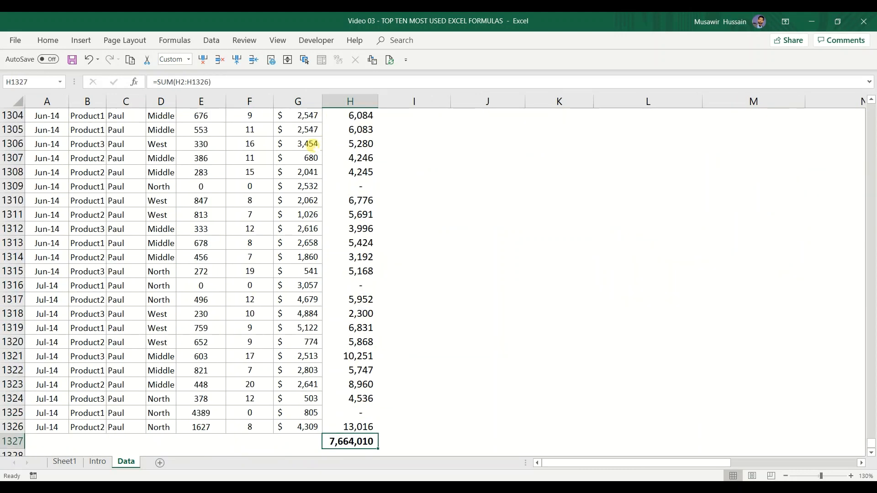
key("ctrl+Up")
key("Right")
key("Right")
key("Right")
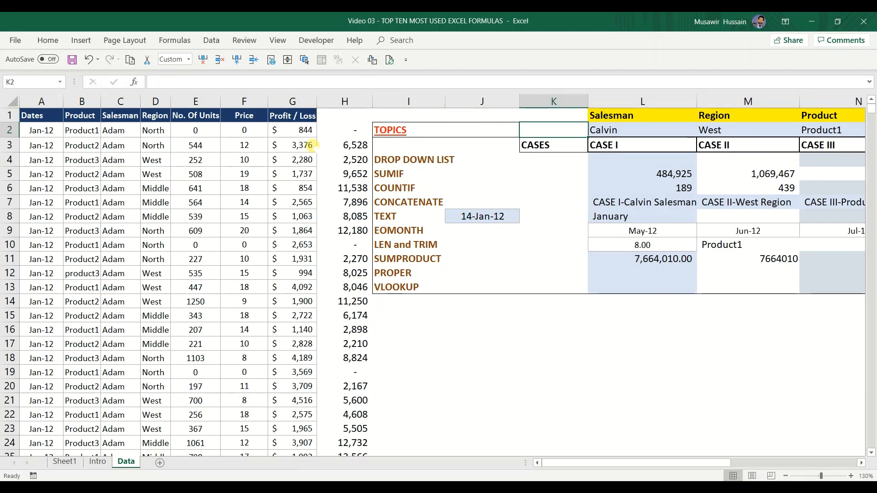
Step: Revisit the SUMPRODUCT result in L11 and look over the PROPER row of the topics table
key("Down")
key("Down")
key("Down")
key("Down")
key("Right")
key("Down")
key("Down")
key("Down")
key("Down")
key("Down")
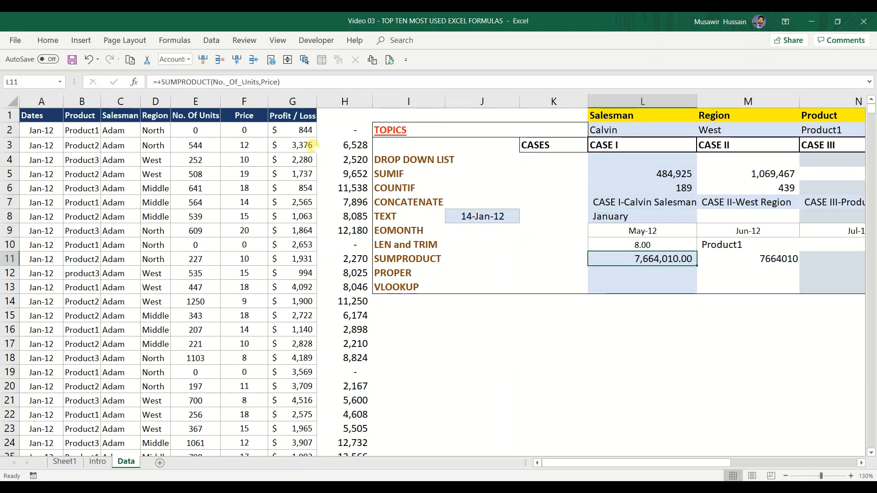
key("Down")
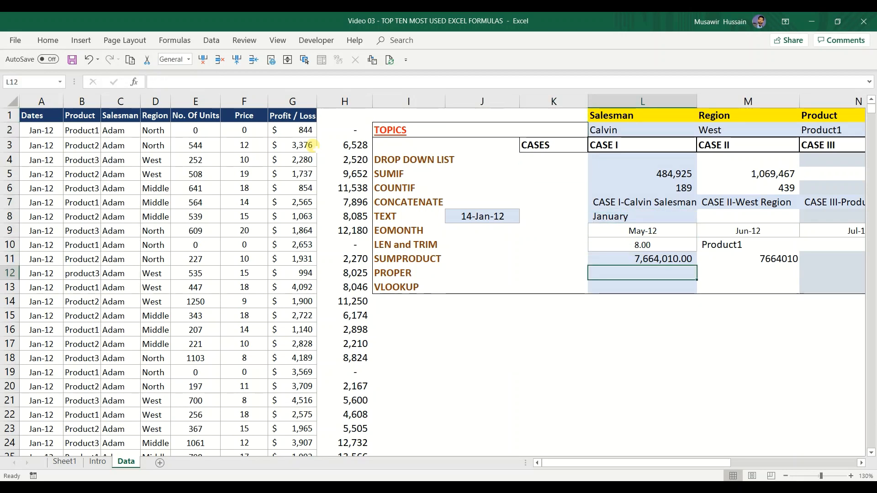
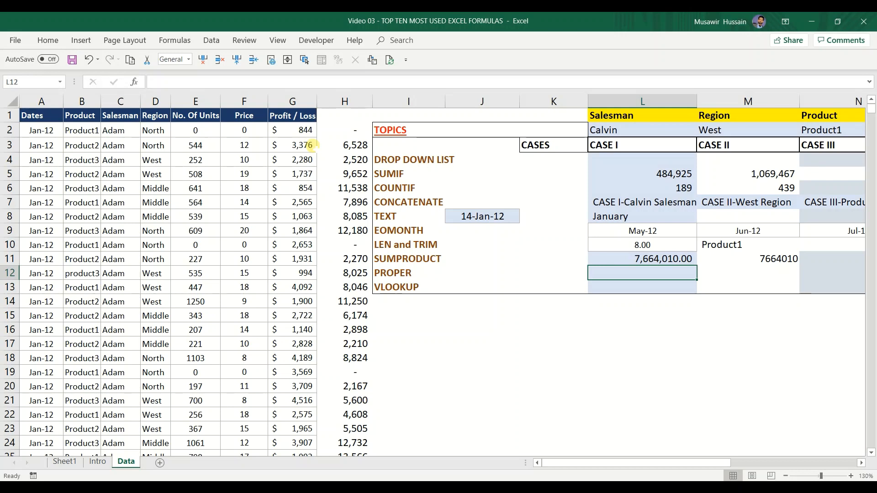
key("Left")
key("Left")
key("Left")
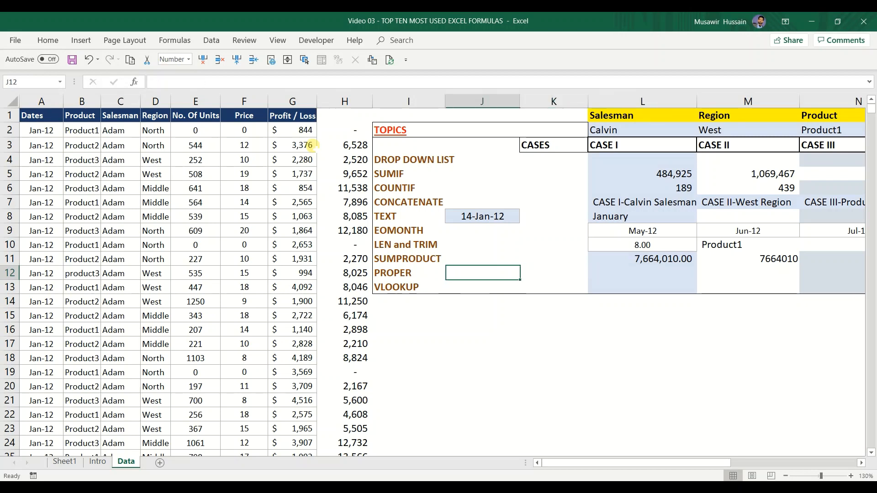
key("Down")
key("Down")
key("Down")
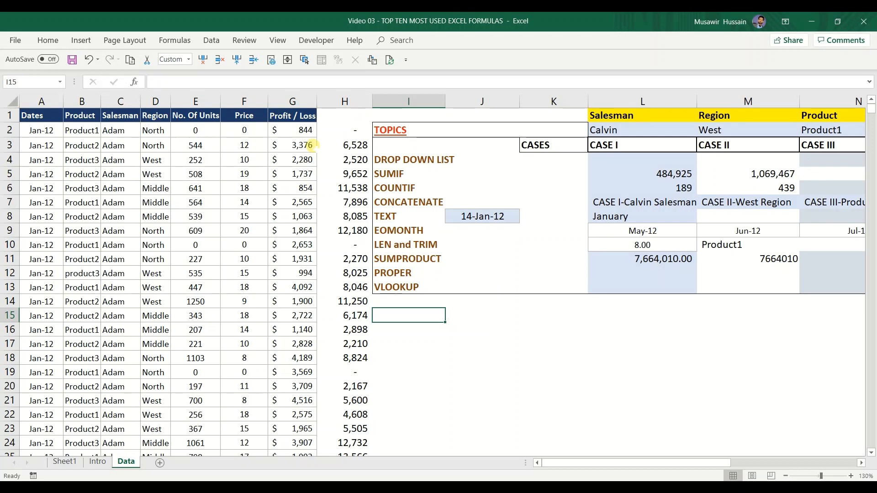
Step: Enter the formula +PROPER(B12) in K12 to capitalise the product name from B12
key("Up")
key("Up")
key("Up")
key("Right")
key("Right")
key("Left")
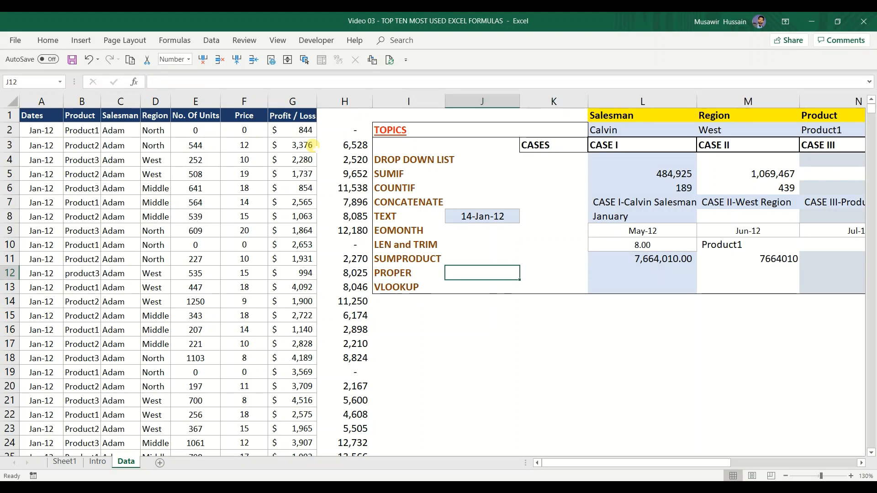
key("Right")
type("+PROP")
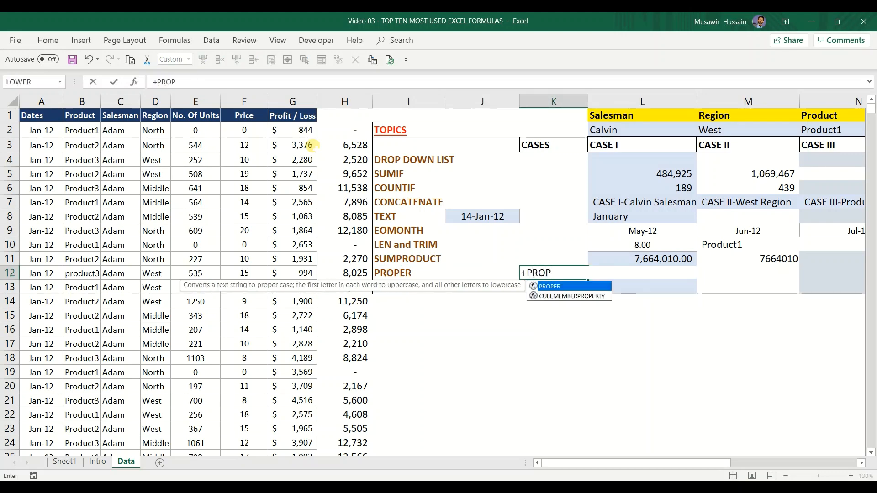
type("ER(")
key("Left")
key("Left")
key("Left")
key("Left")
key("Left")
key("Left")
key("Left")
key("Left")
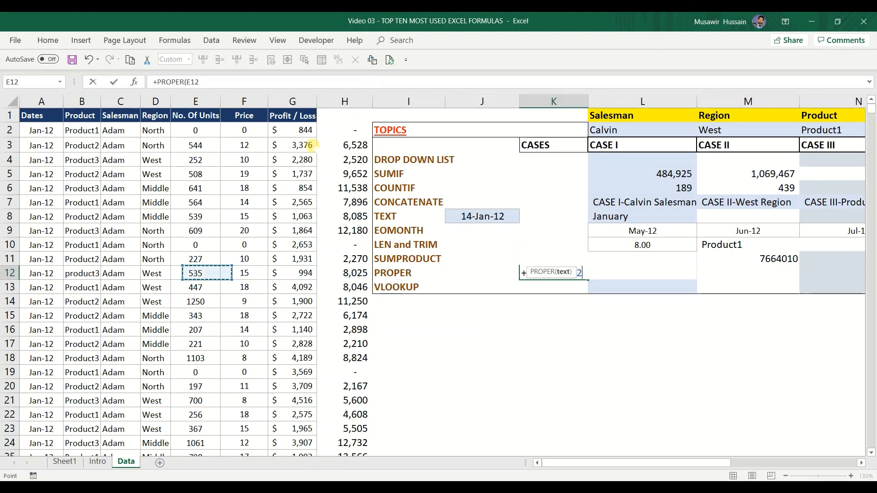
key("Left")
type(")")
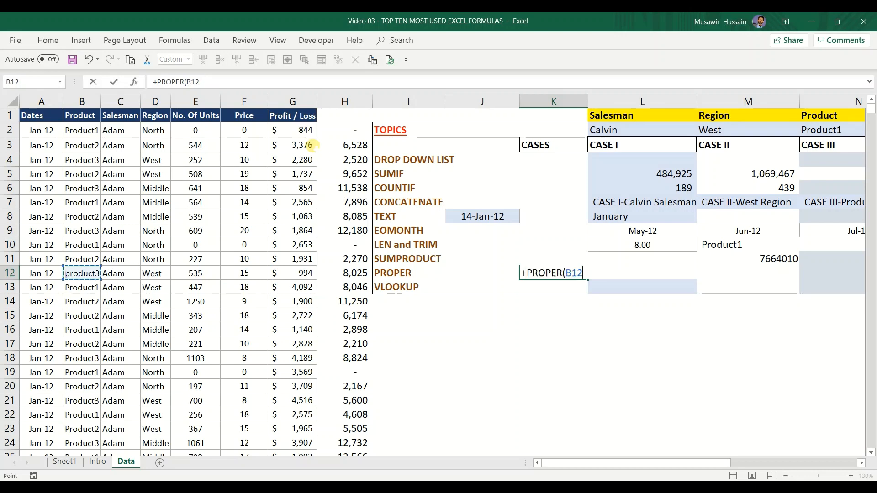
key("Return")
Step: Compare the original product name in B12 with the PROPER formula's result in K12
key("Up")
key("Left")
key("Left")
key("Left")
key("Left")
key("Left")
key("Left")
key("Left")
key("Left")
key("Left")
key("Left")
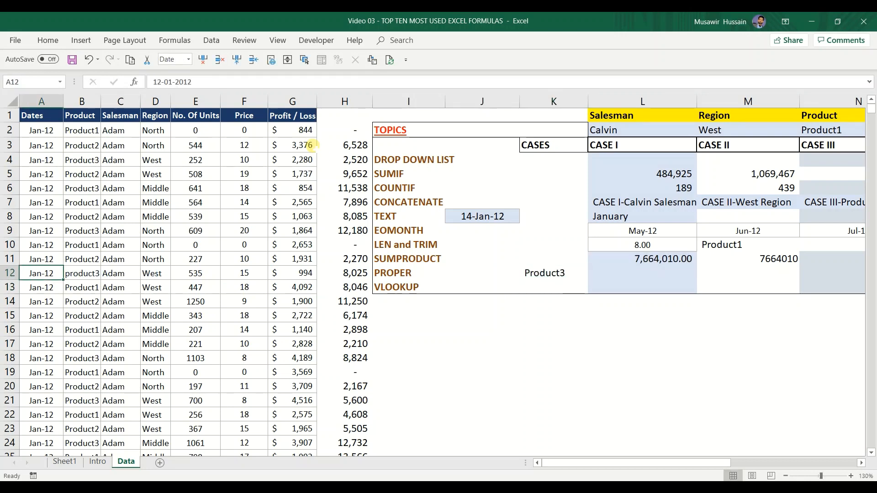
key("Right")
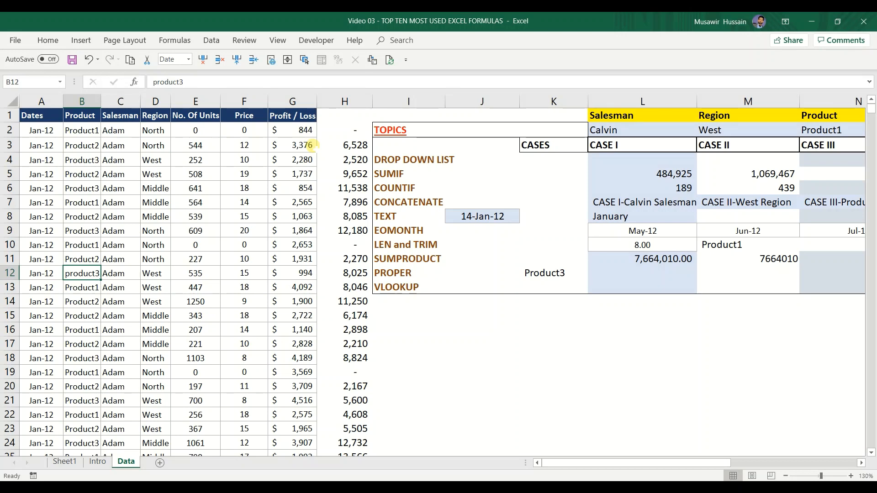
key("Right")
key("Right")
key("Right")
key("Right")
key("Right")
key("Right")
key("Right")
key("Right")
key("Right")
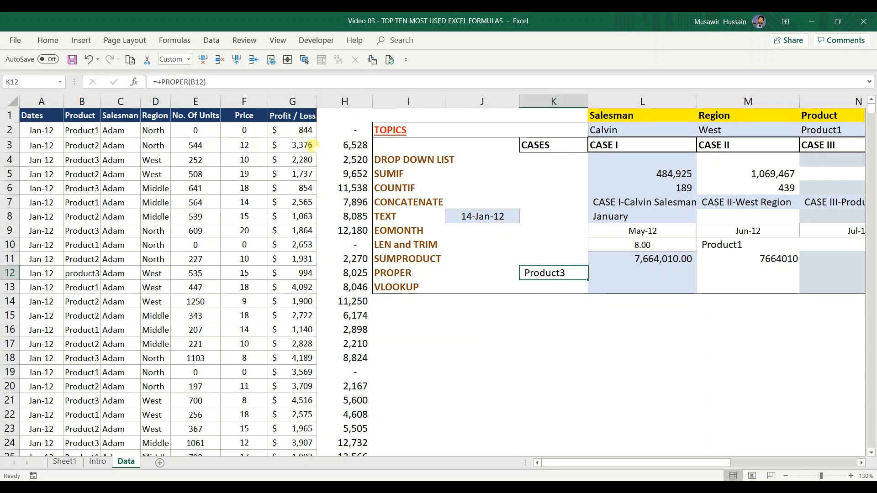
Step: Copy the PROPER result from K12 and paste it as a value over the product name in B12
key("ctrl+c")
key("Left")
key("Left")
key("Left")
key("Left")
key("Left")
key("Left")
key("Left")
key("Left")
key("Left")
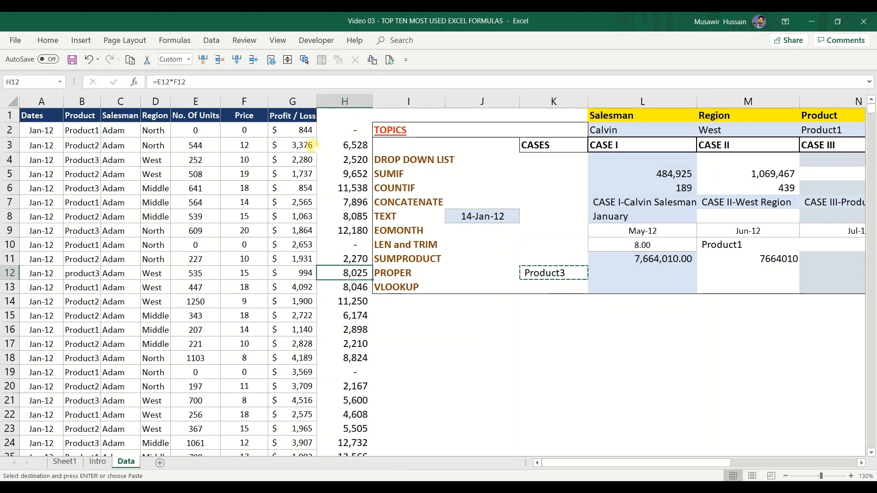
key("Menu")
key("v")
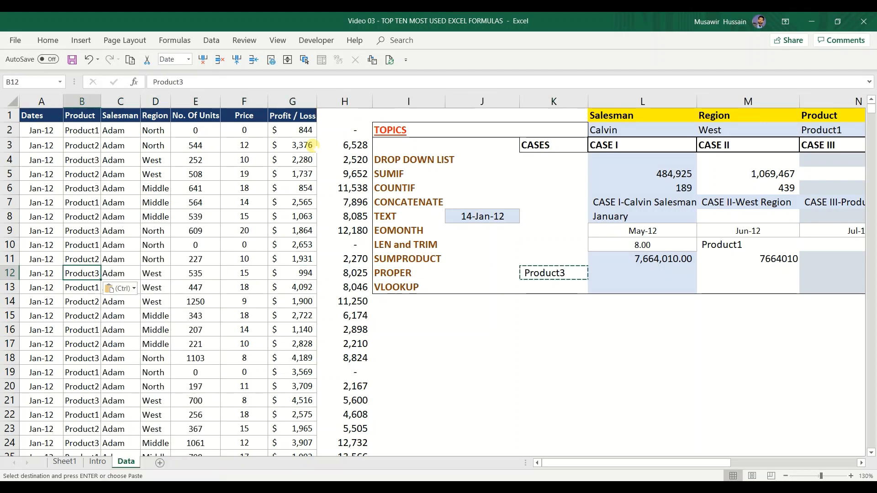
key("Escape")
Step: Enter the lowercase sample text "to record cash received from customer xyz" in J15
key("Down")
key("Right")
key("Right")
key("Right")
key("Right")
key("Right")
key("Right")
key("Right")
key("Right")
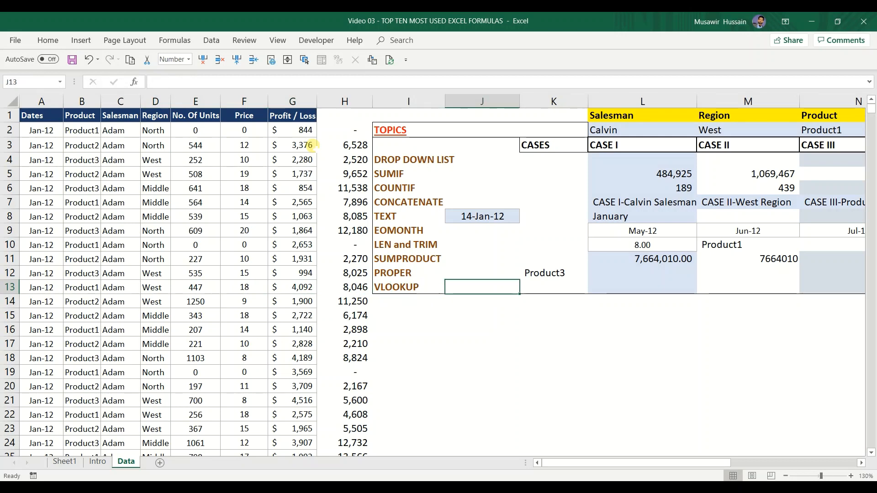
key("Down")
key("Down")
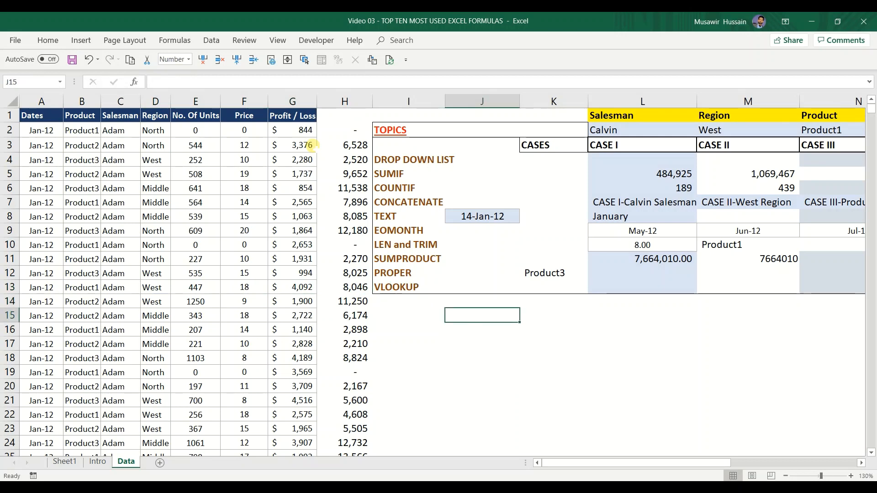
type("TO RE")
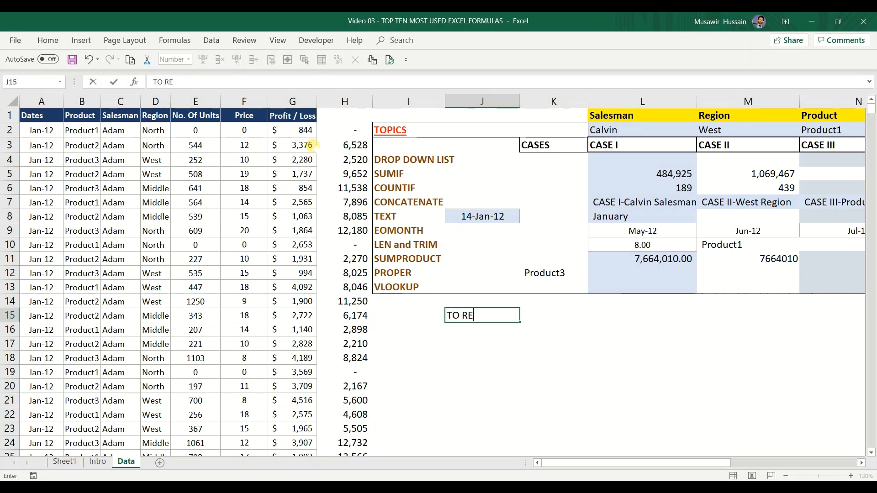
key("BackSpace")
key("BackSpace")
key("BackSpace")
key("BackSpace")
key("BackSpace")
type("reco")
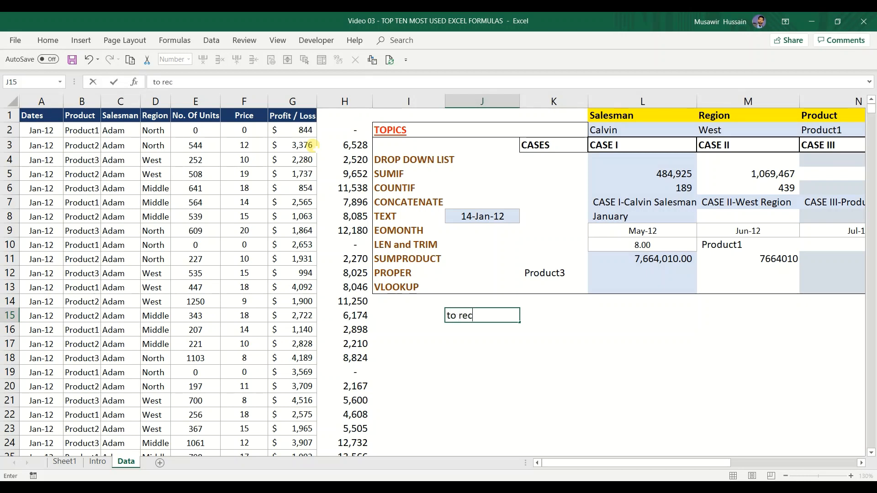
type("cash")
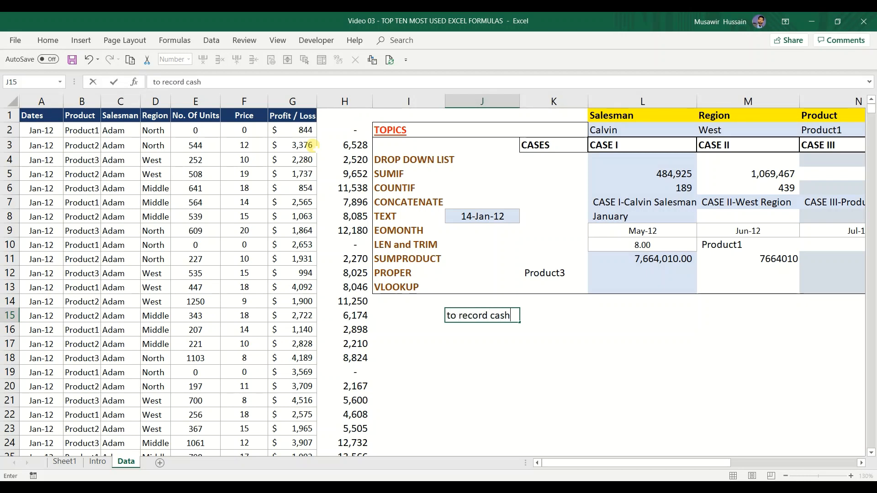
type(" received from ")
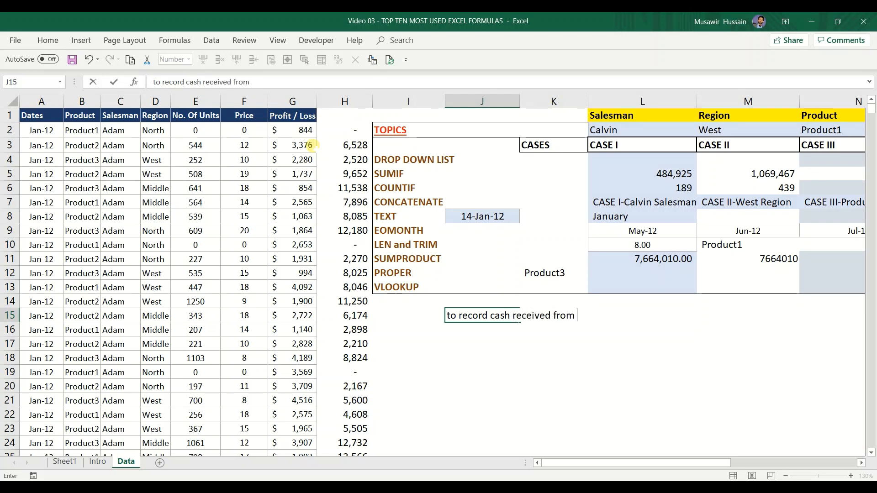
type("customer xyz")
key("Return")
key("Up")
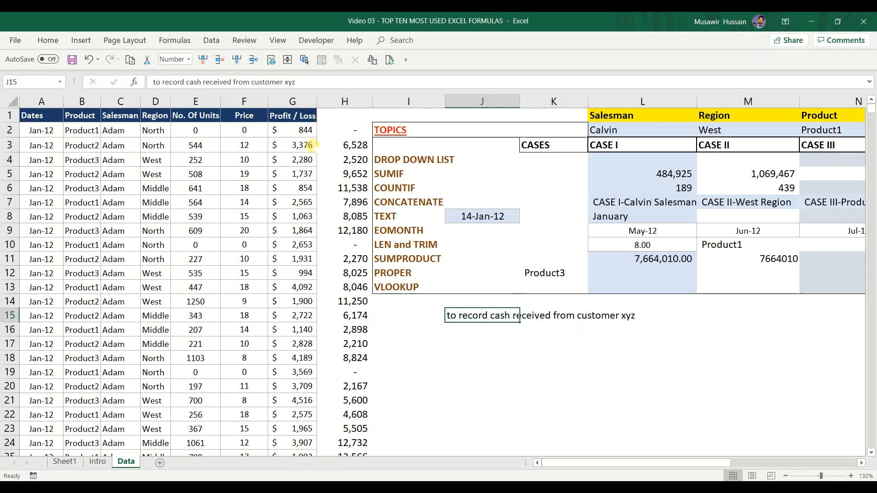
Step: Change the PROPER formula in K12 so that it refers to the sample text in J15
key("Up")
key("Right")
key("Up")
key("Up")
key("Down")
key("Down")
key("Down")
key("Left")
key("Right")
key("Up")
key("Up")
key("Up")
key("F2")
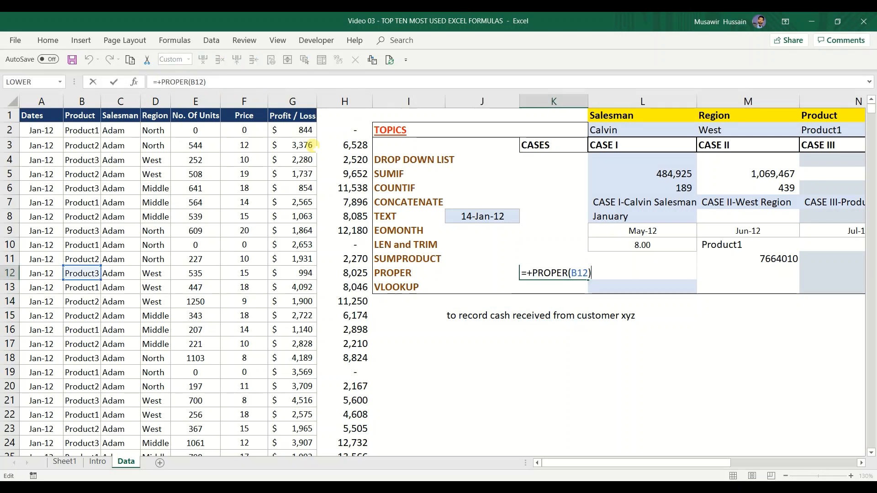
key("BackSpace")
key("BackSpace")
key("BackSpace")
key("BackSpace")
key("BackSpace")
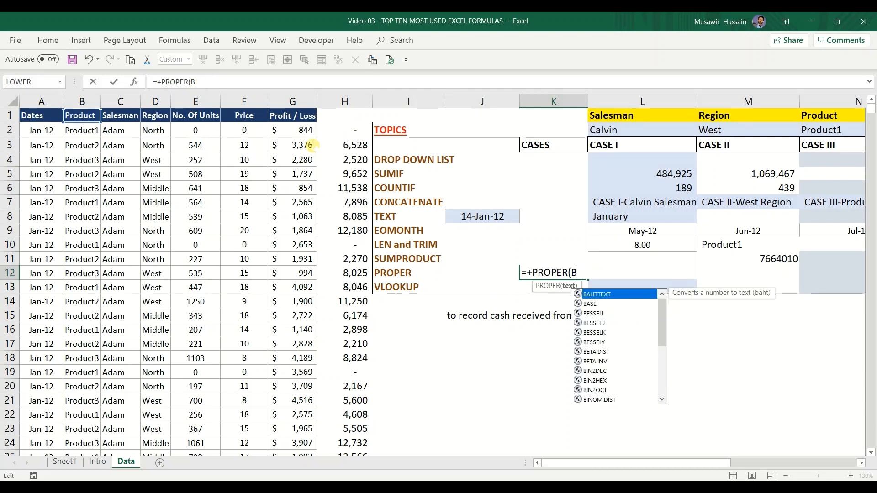
type("(")
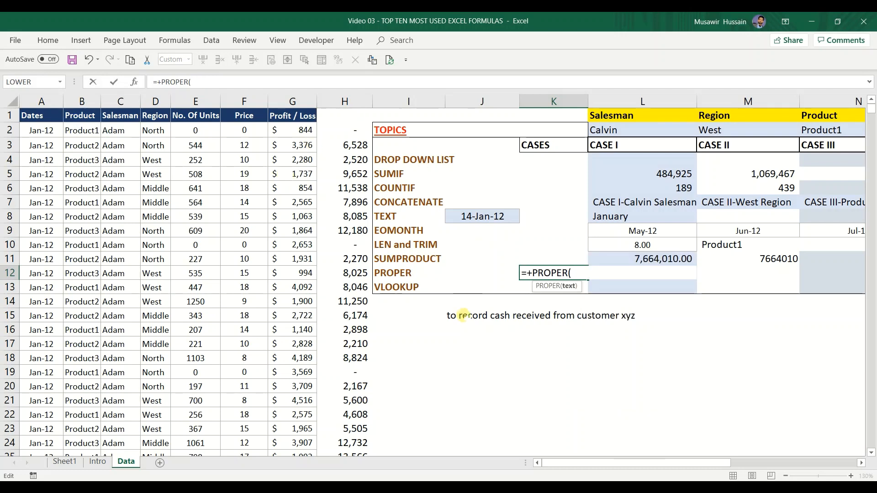
left_click(462, 315)
key("Return")
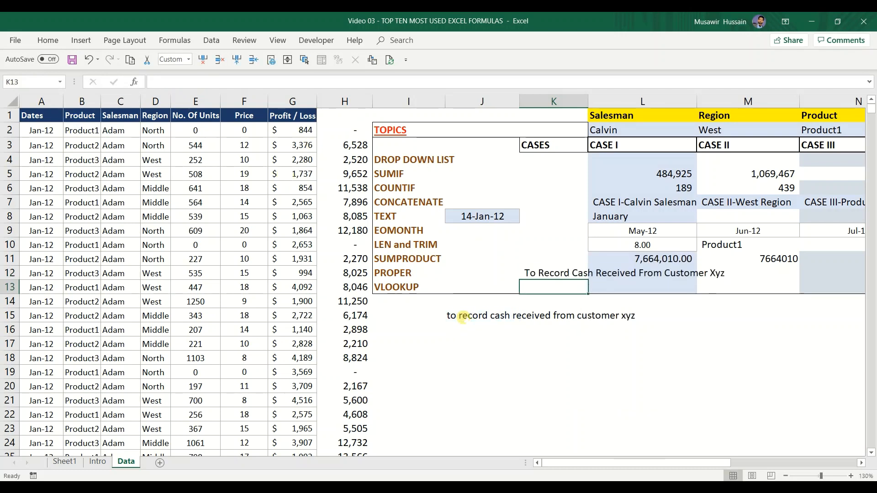
Step: Copy the PROPER result from K12 and paste it as a value into J16, below the sample text
key("Up")
key("ctrl+c")
key("Down")
key("Down")
key("Down")
key("Down")
key("Left")
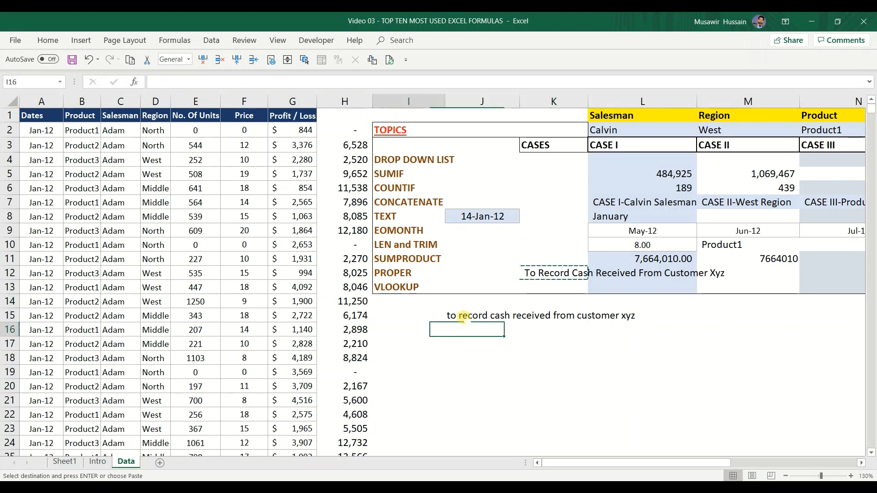
key("Menu")
key("v")
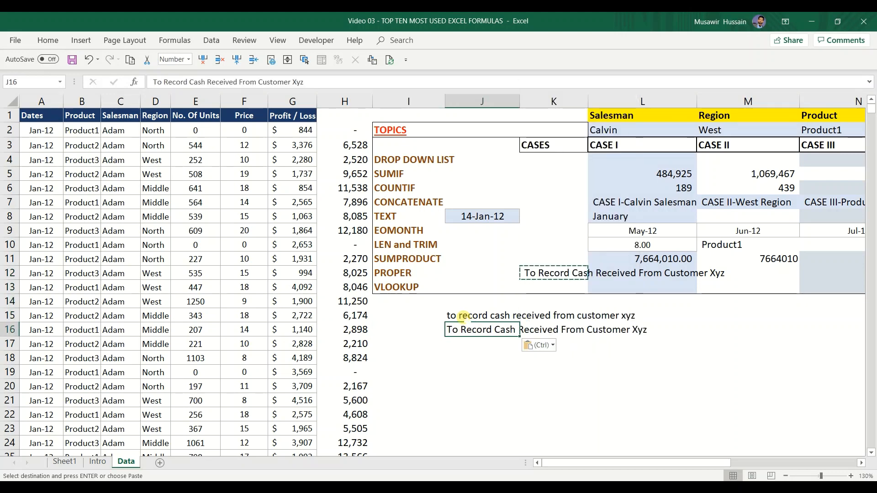
key("Escape")
key("Down")
key("Up")
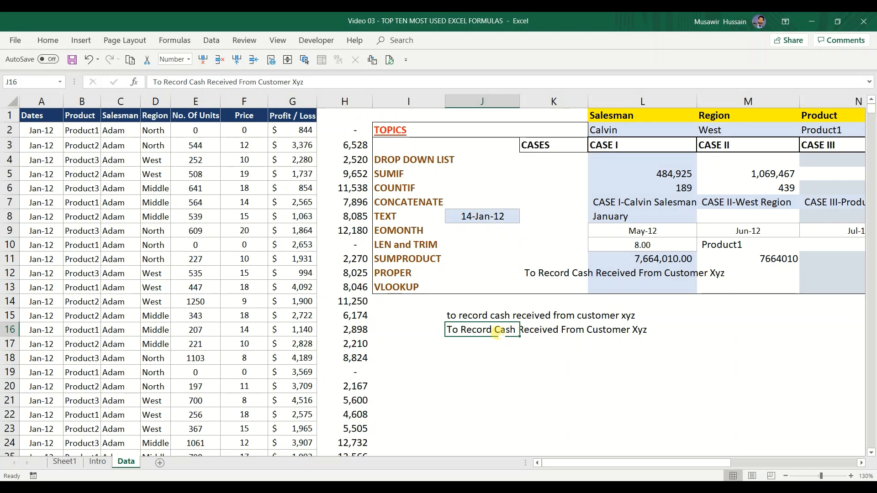
Step: Examine the capitalised words in the pasted text in row 16 and in the PROPER result in row 12
left_click(542, 335)
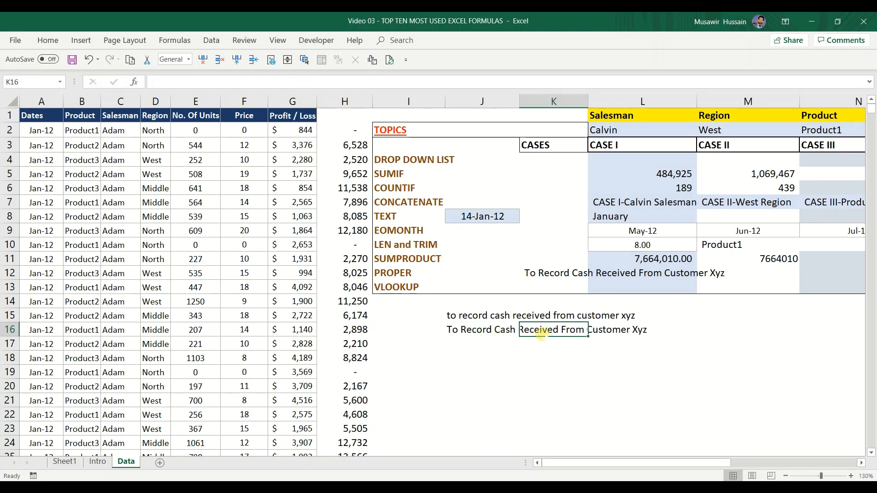
left_click(611, 332)
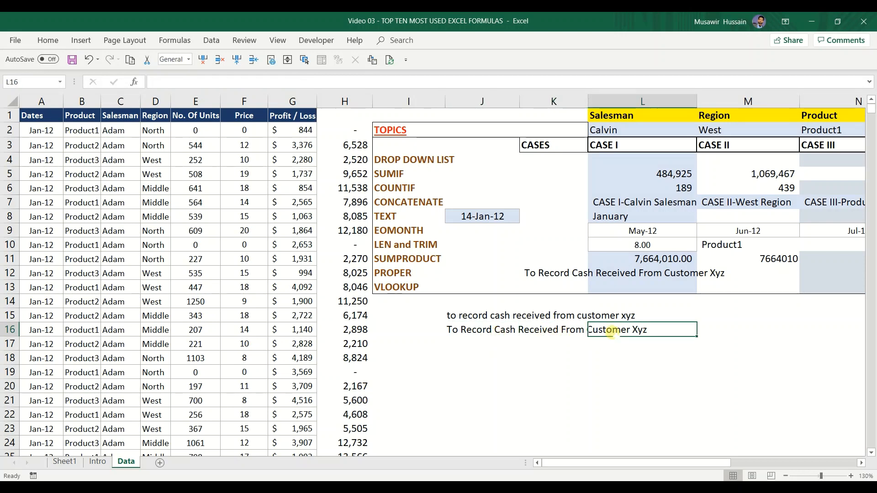
left_click(543, 275)
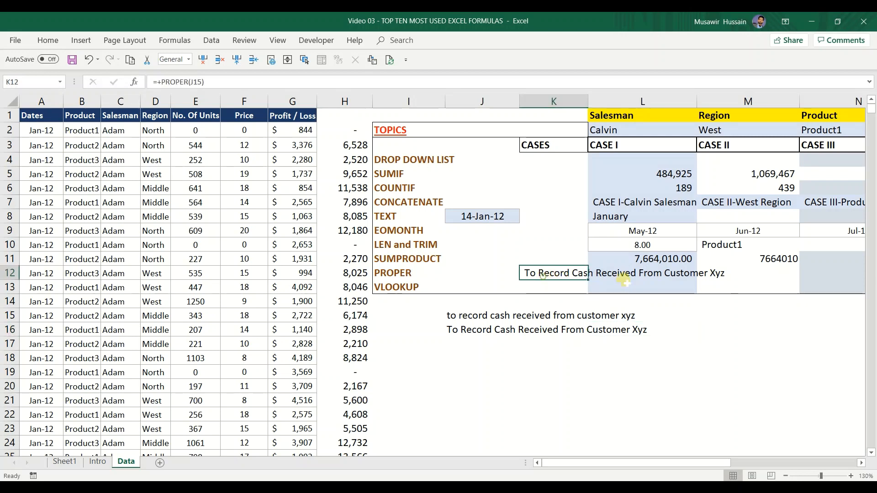
left_click_drag(625, 281, 728, 278)
Step: Start a VLOOKUP formula in L13 with the salesman in L2 as the lookup value
left_click(560, 291)
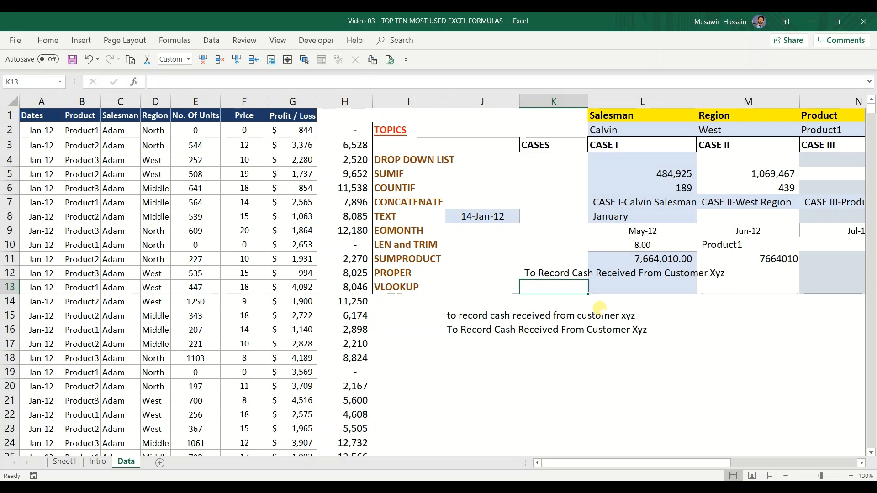
key("Right")
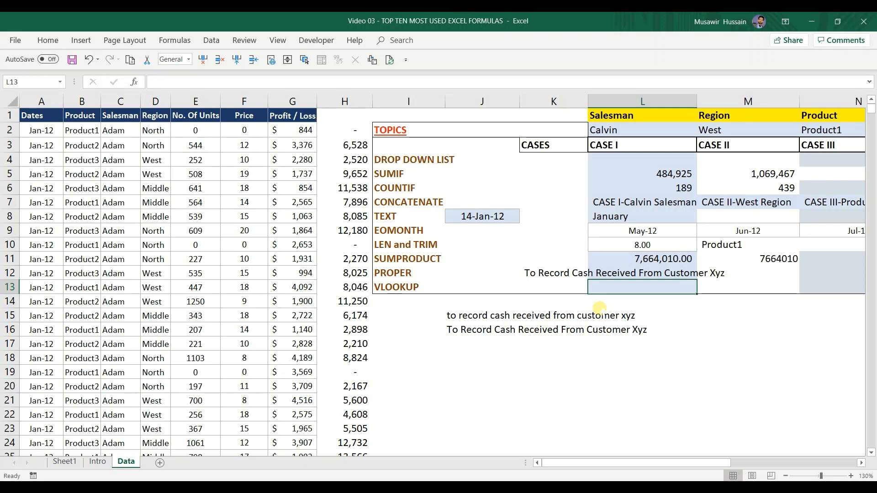
type("=")
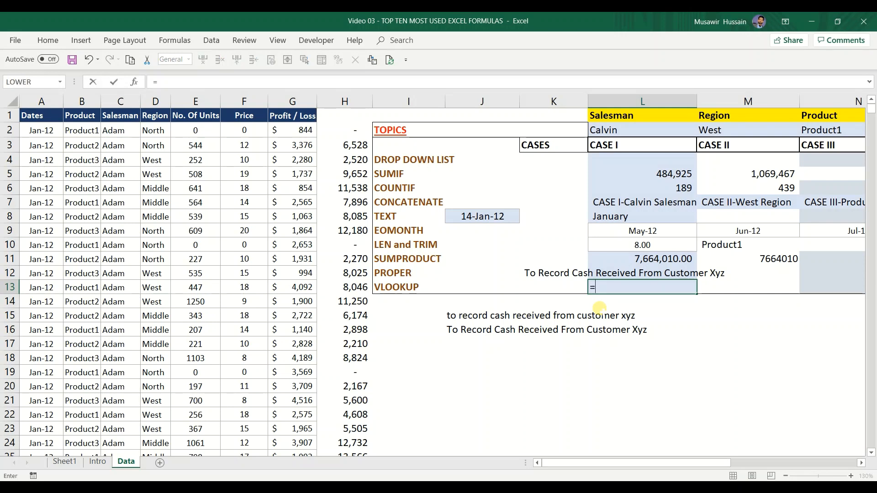
type("vlook")
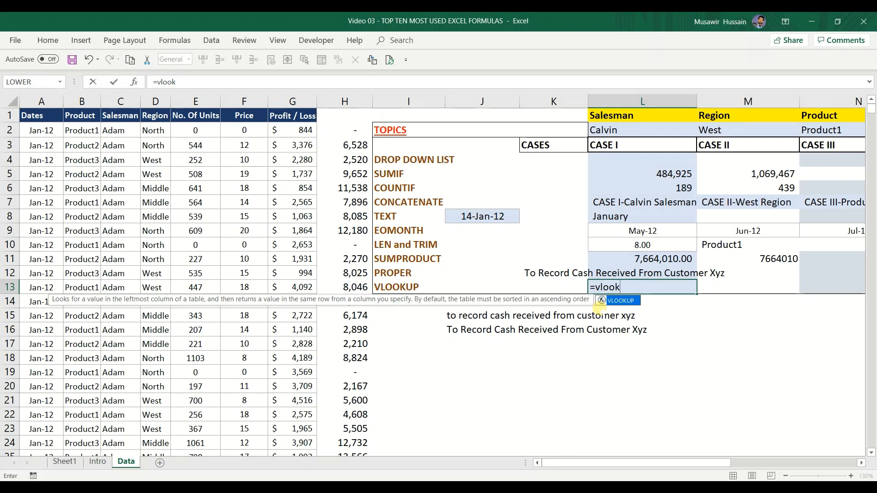
key("Tab")
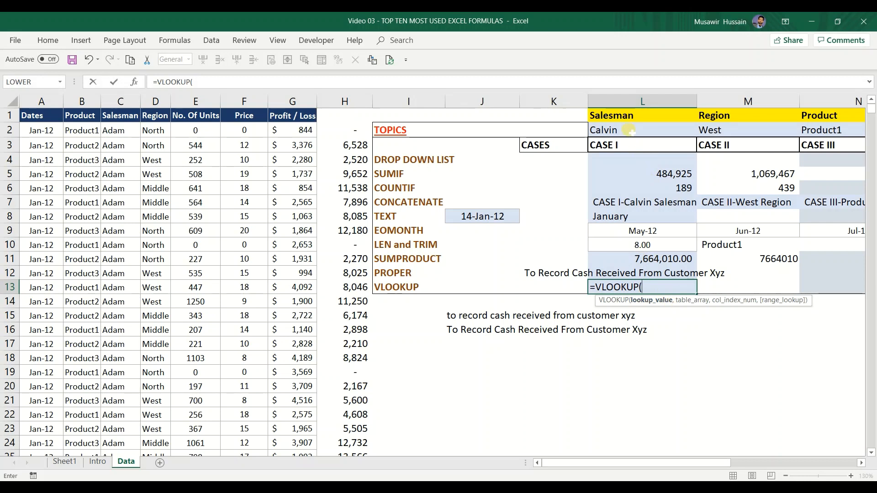
left_click(629, 130)
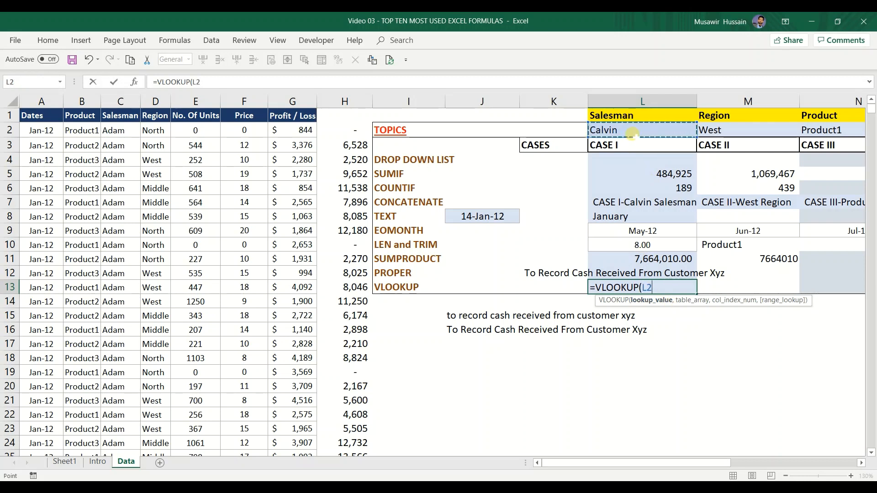
type(",")
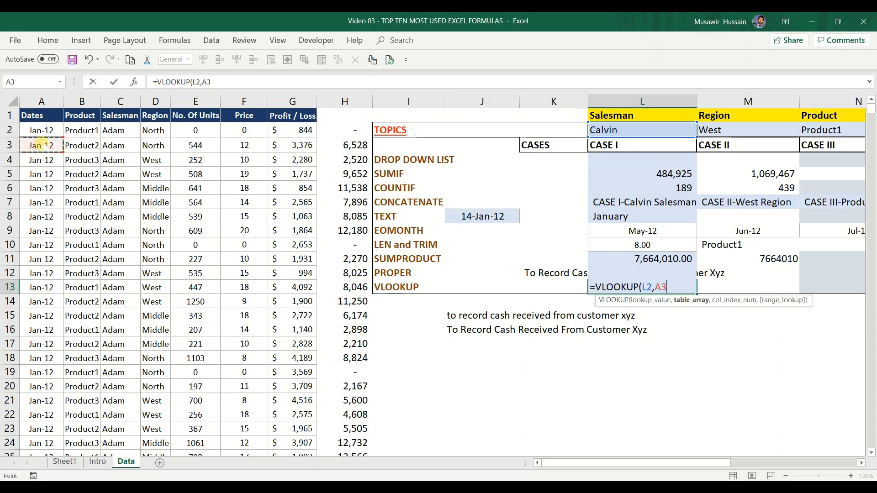
Step: Set the table array of the L13 VLOOKUP to the sales data as the absolute range $A$2:$G$1326
left_click(41, 134)
key("shift+Right")
key("shift+Right")
key("shift+Right")
key("shift+Right")
key("shift+Right")
key("shift+Right")
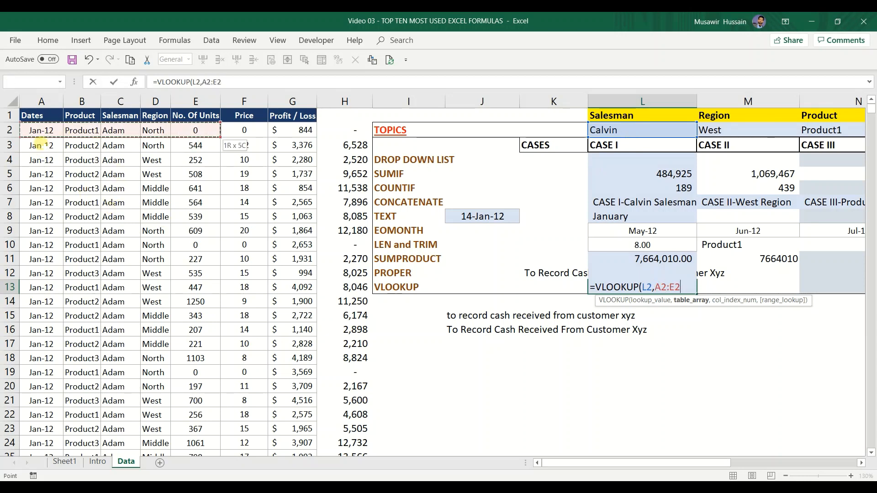
key("ctrl+shift+Down")
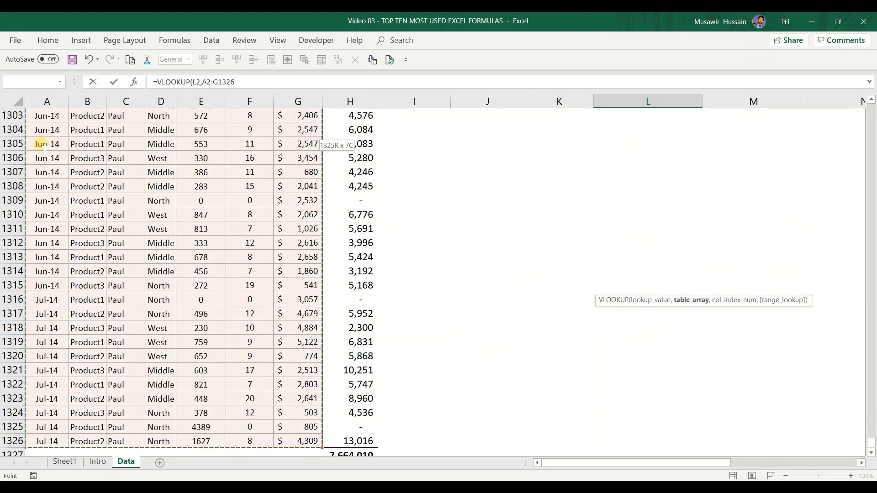
key("ctrl+BackSpace")
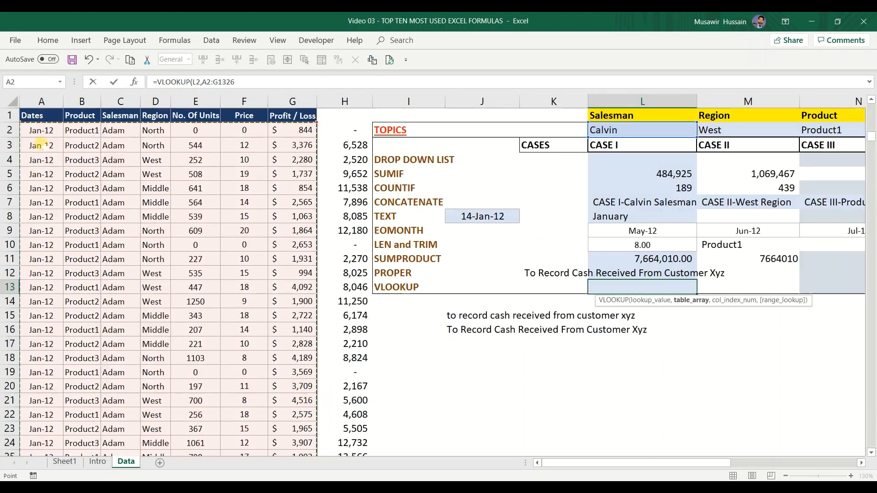
key("F4")
type(",")
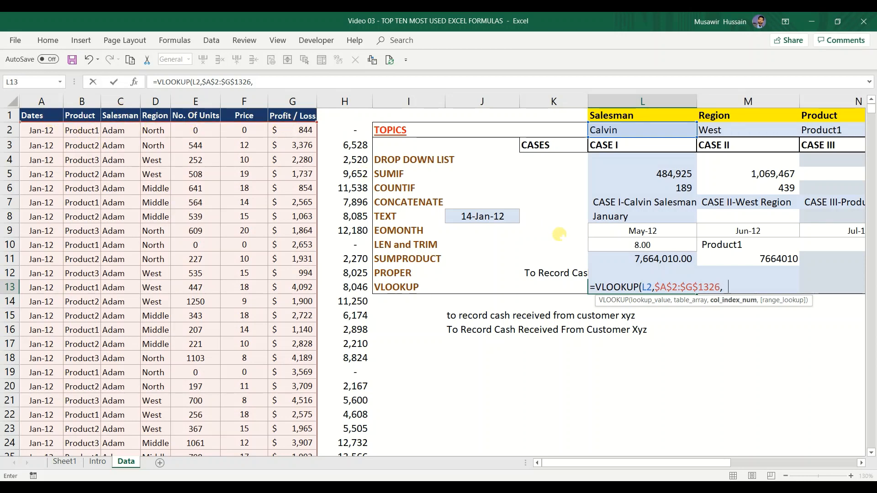
Step: Complete the L13 VLOOKUP with column index 7 and the exact-match option FALSE
type("7,")
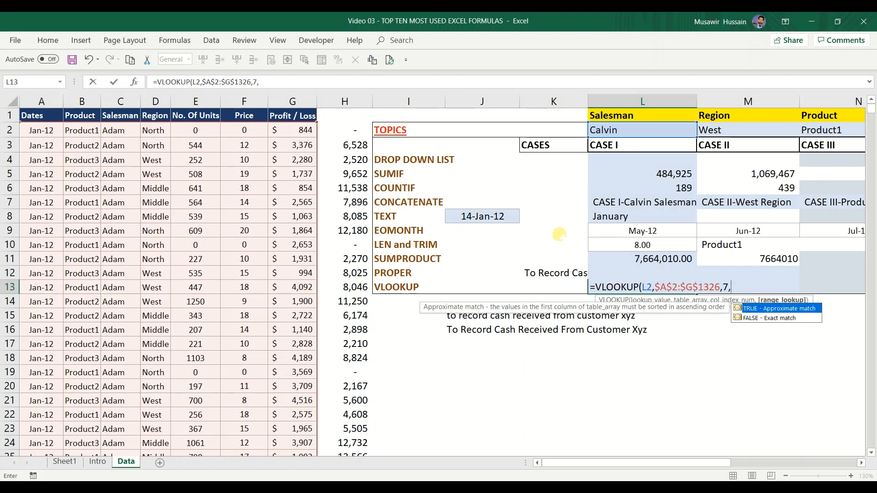
type("FALSE")
key("ctrl+Return")
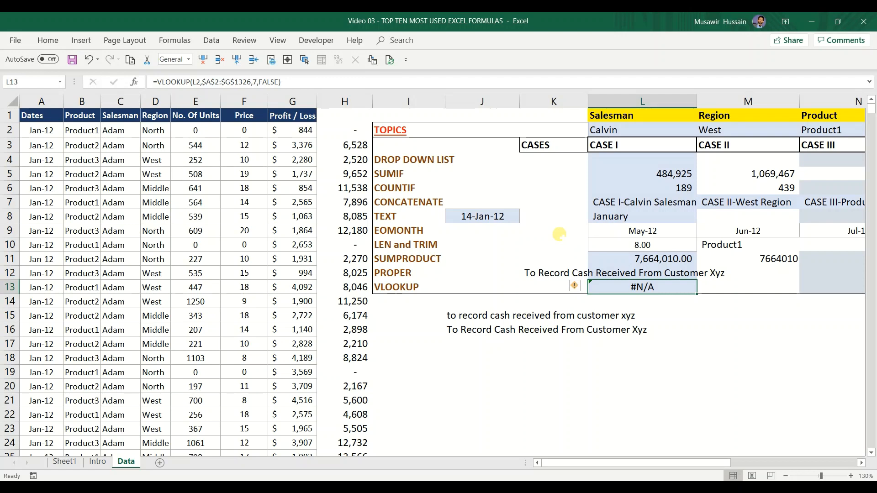
Step: Change the L13 VLOOKUP so its table array starts at the Salesman column, $C$2:$G$1326, and its column index is 5
key("F2")
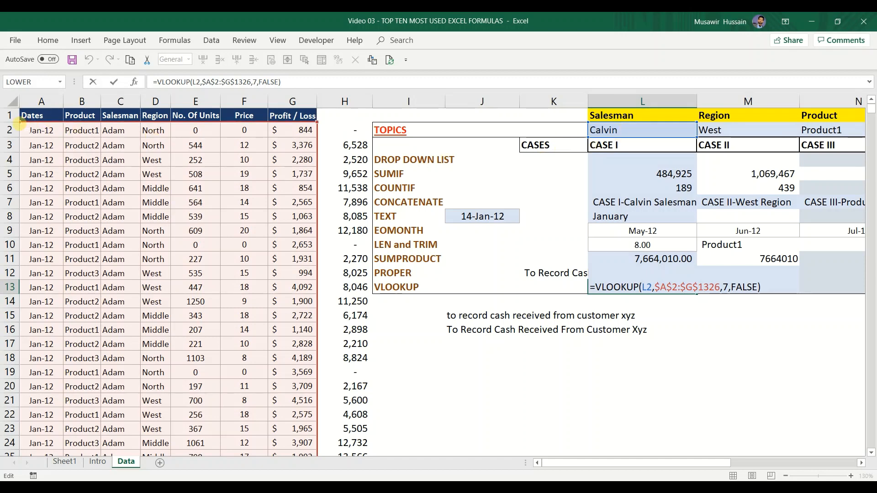
left_click_drag(21, 121, 112, 119)
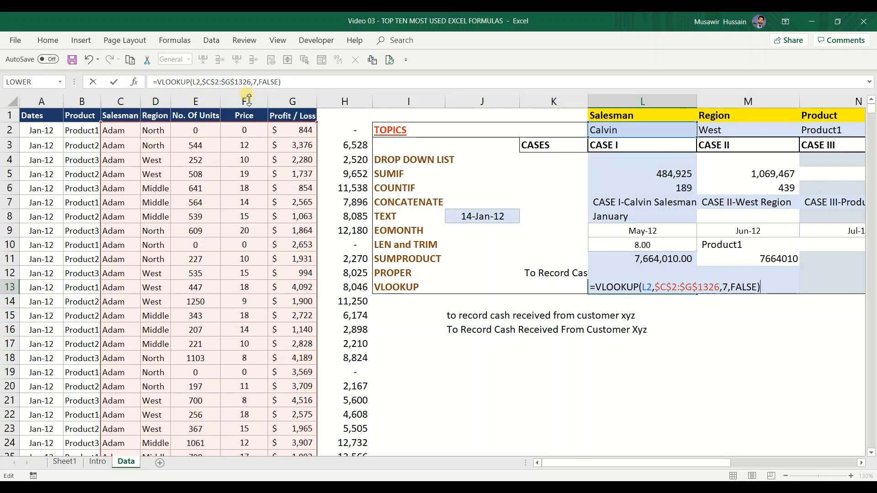
left_click(729, 287)
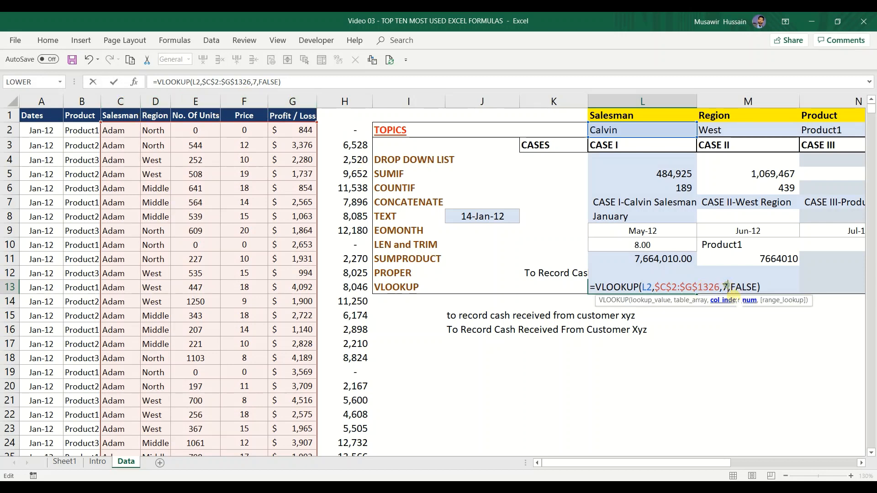
key("BackSpace")
type("5")
key("Return")
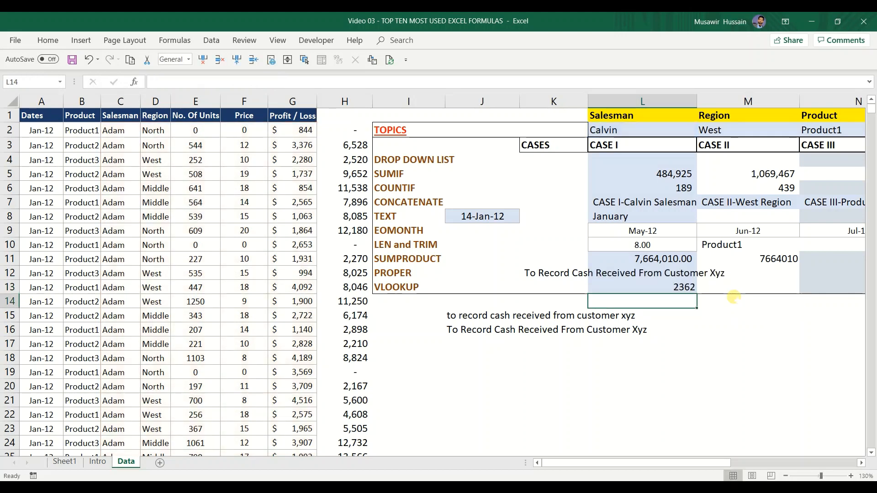
Step: Fill the VLOOKUP formula from L13 across M13 and N13 for the region and product cases
key("Up")
key("F2")
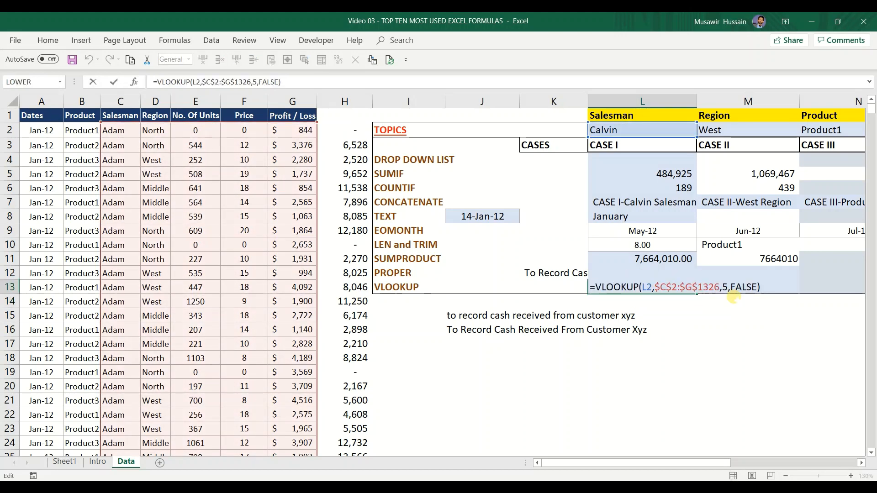
key("Escape")
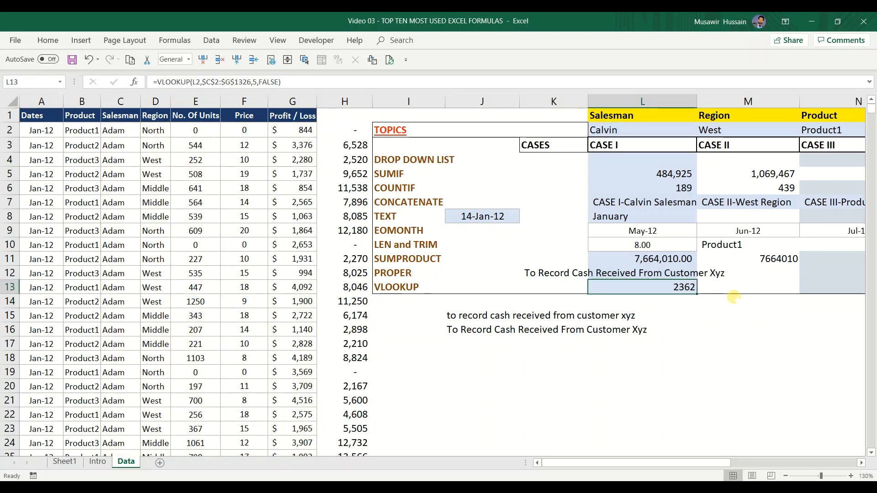
key("shift+Right")
key("shift+Right")
key("F2")
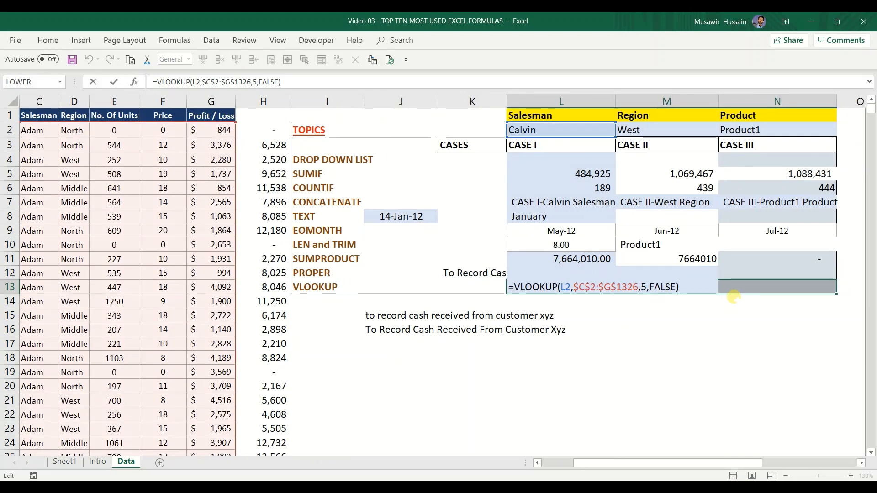
key("ctrl+Return")
Step: Change the M13 VLOOKUP so its table array starts at the Region column, $D$2:$G$1326, with column index 4
key("Right")
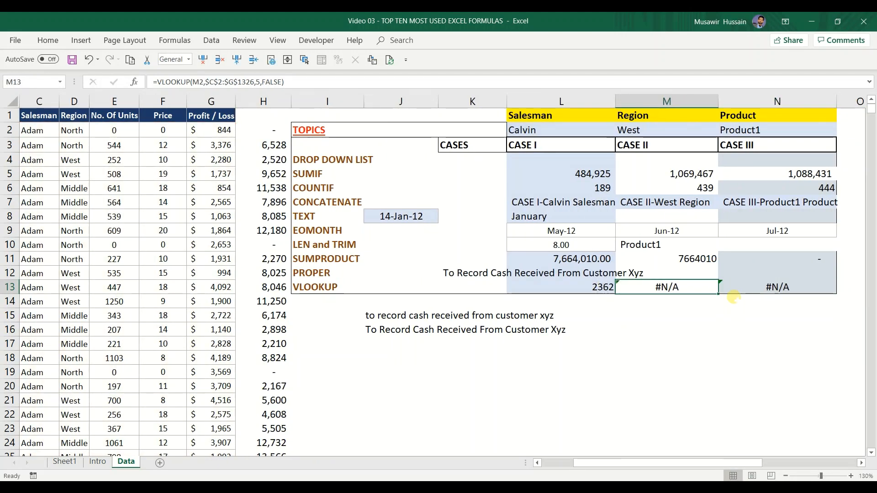
key("F2")
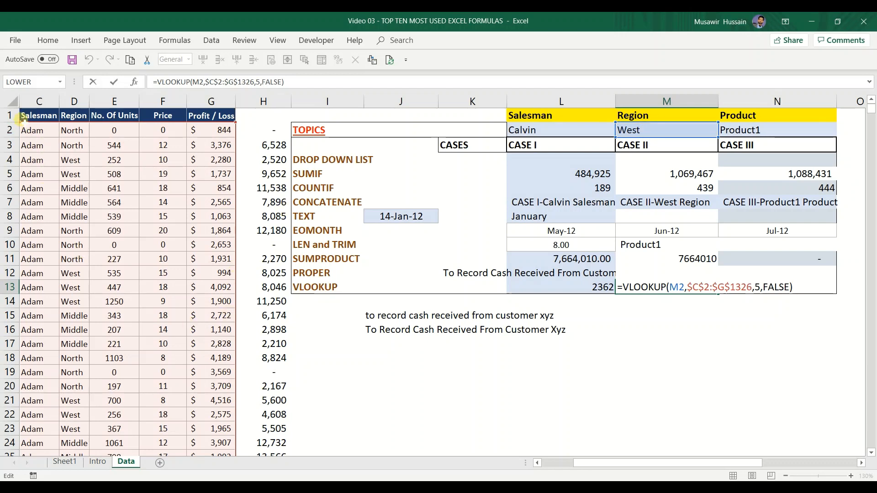
left_click_drag(21, 122, 50, 122)
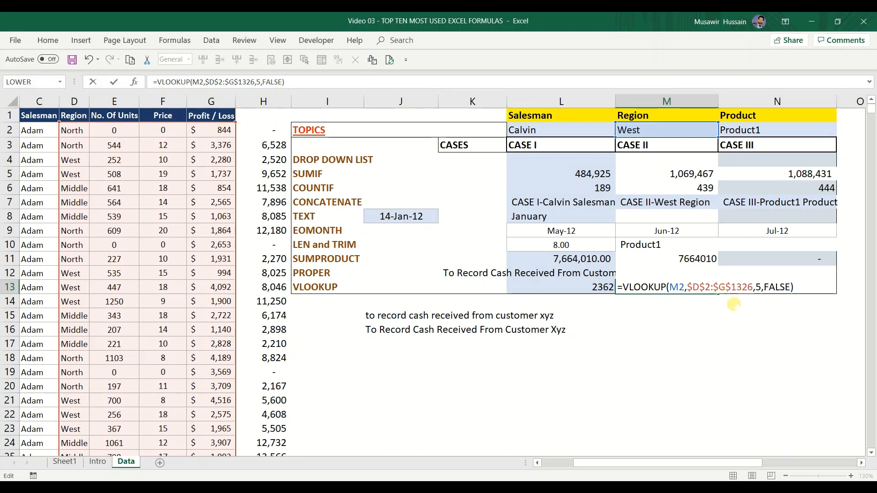
left_click(756, 287)
key("Delete")
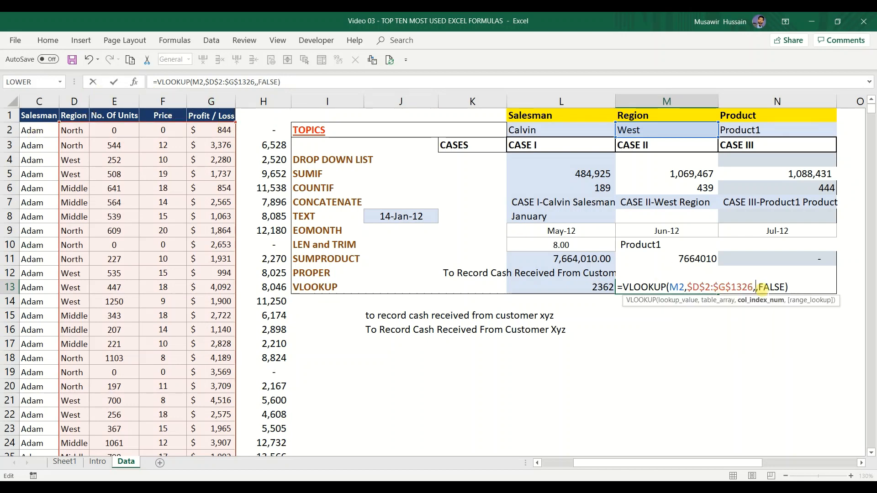
type("5")
key("Return")
Step: Change the N13 VLOOKUP so its table array starts at the Product column, $B$2:$G$1326, with column index 6
left_click(760, 290)
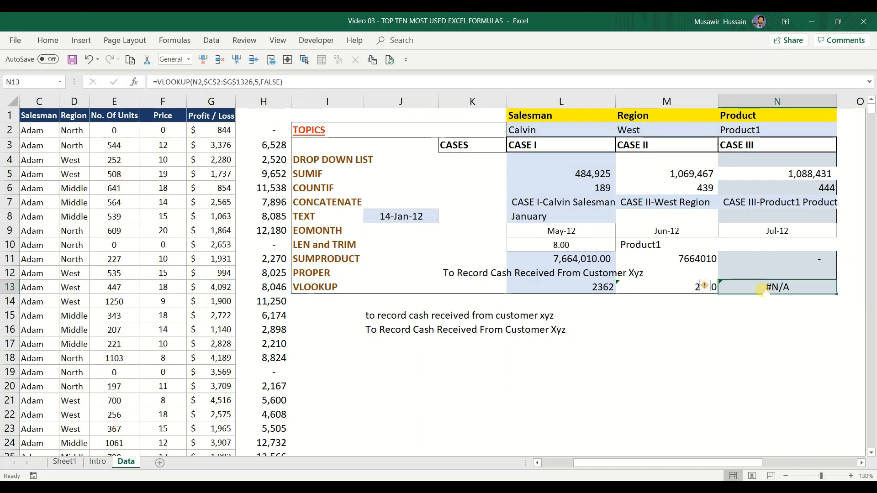
double_click(761, 289)
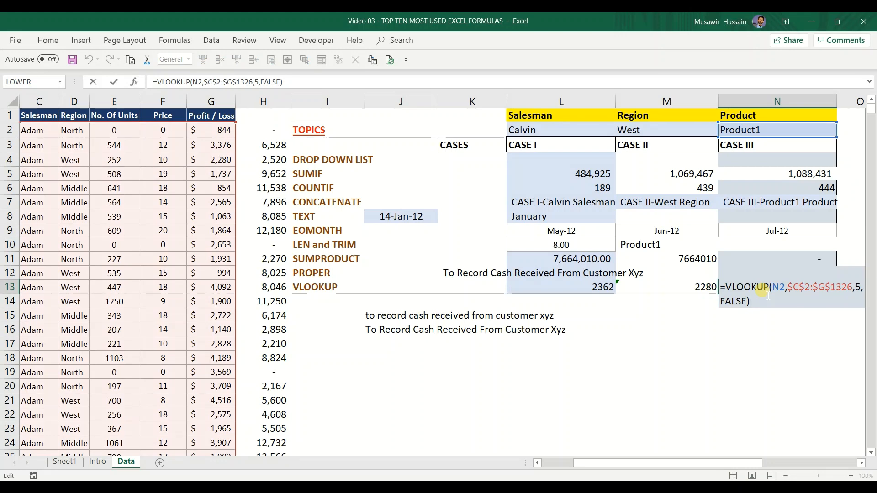
left_click(537, 463)
left_click(537, 462)
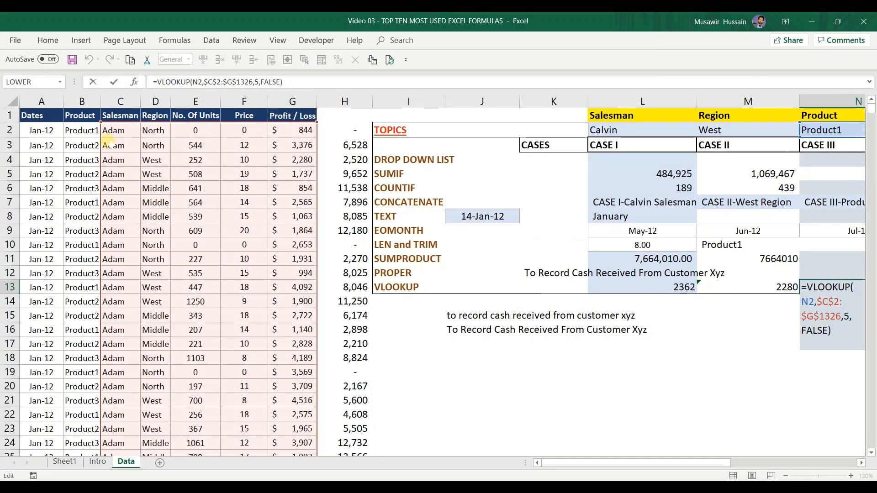
left_click_drag(101, 123, 74, 123)
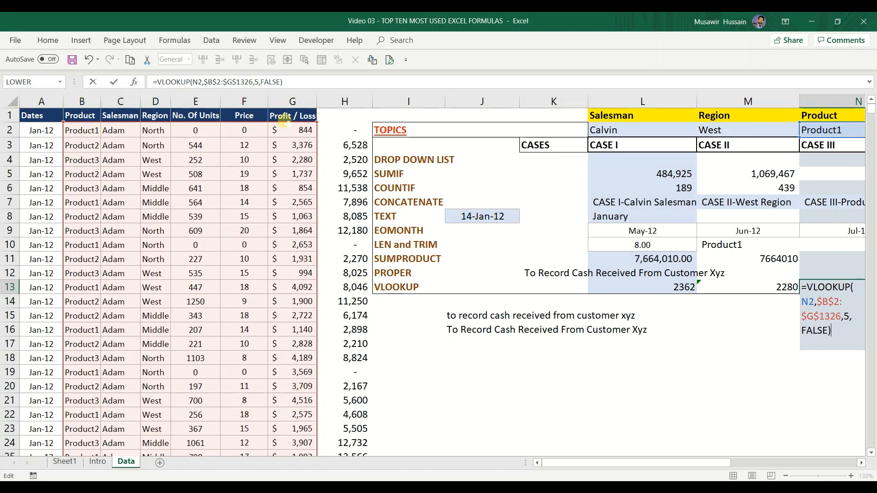
left_click(850, 318)
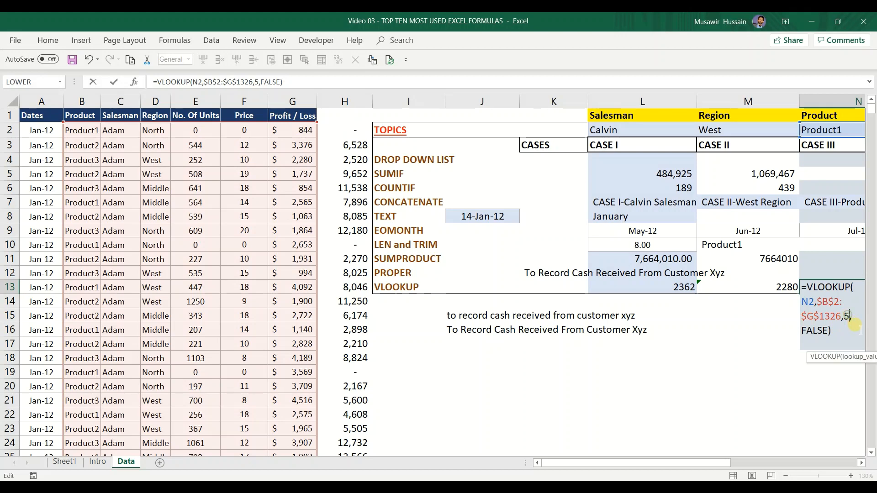
key("BackSpace")
type("6")
key("Return")
key("Up")
key("Left")
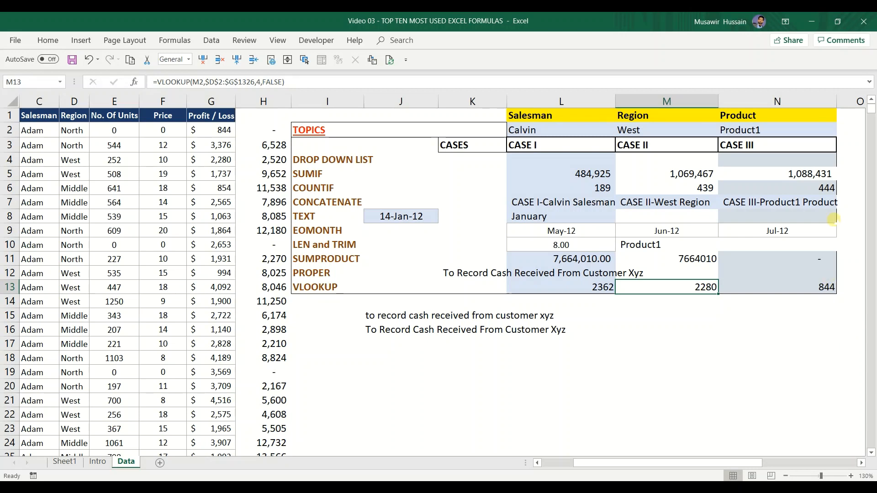
Step: Choose the third salesman from the drop-down list in L2 and set the region in M2 to North
left_click(592, 130)
left_click(622, 132)
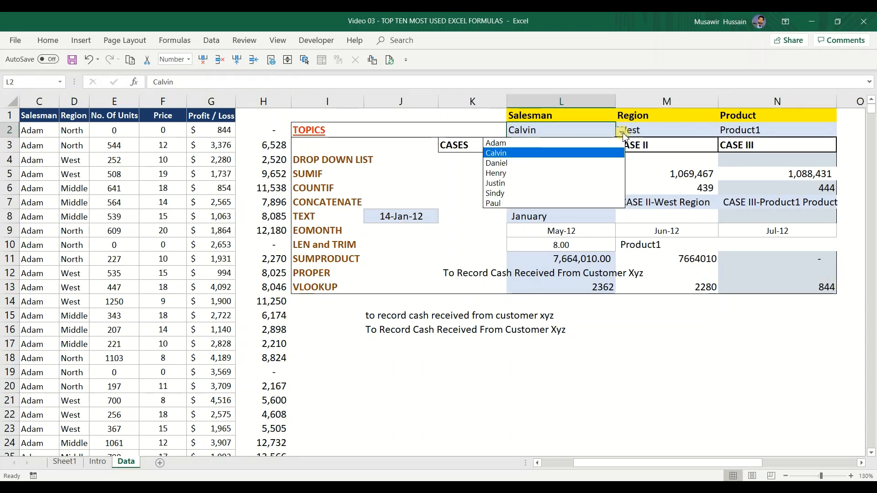
left_click(530, 164)
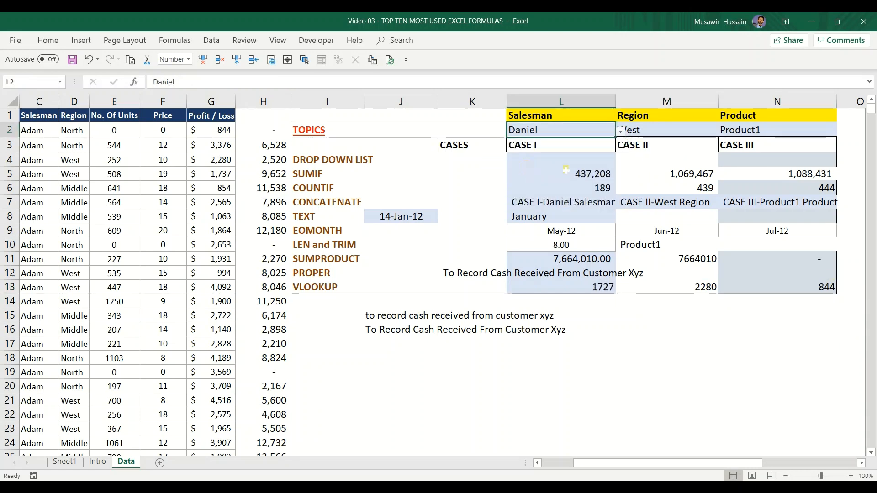
left_click(699, 131)
left_click(723, 131)
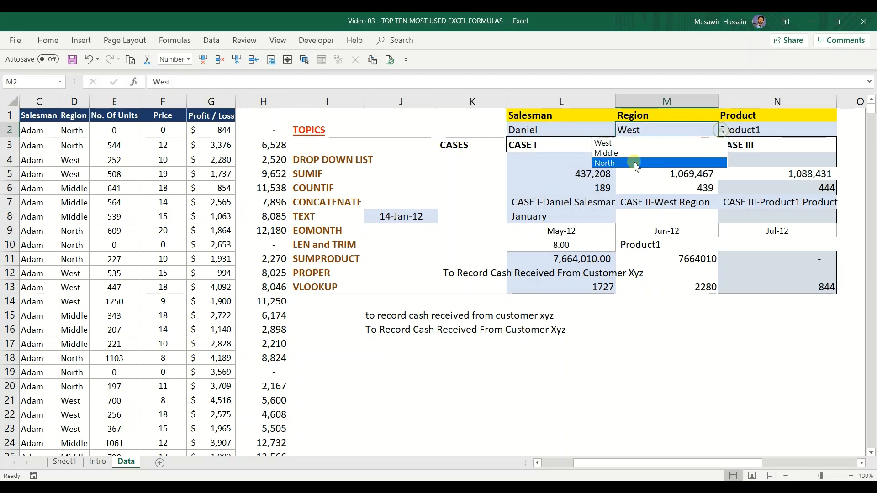
left_click(636, 164)
Step: Set the product in N2 to Product3 and check the VLOOKUP formula in N13
left_click(813, 131)
left_click(842, 132)
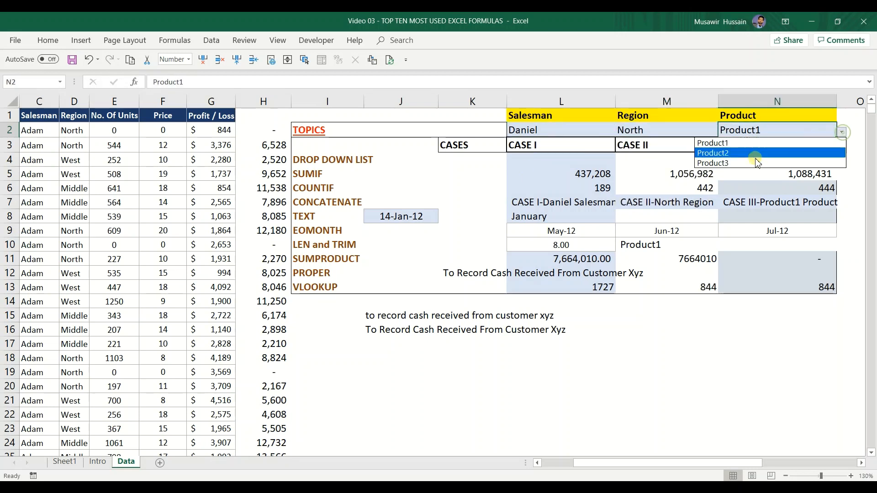
left_click(736, 163)
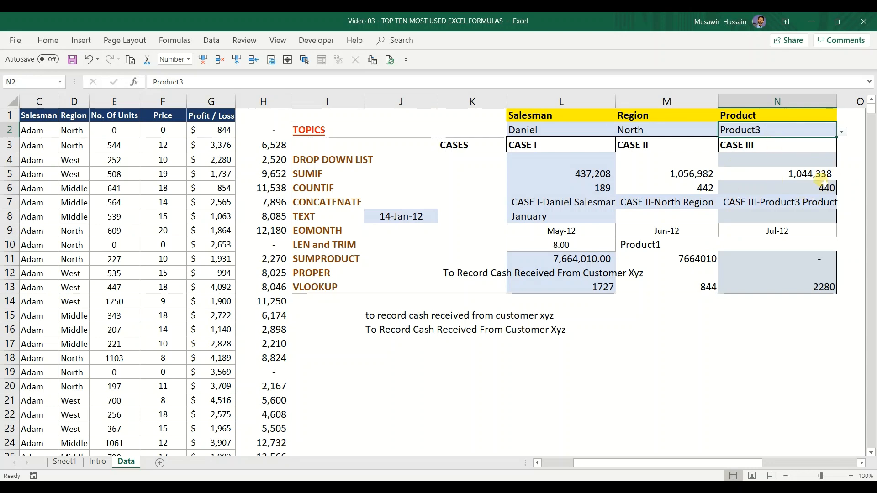
left_click(815, 286)
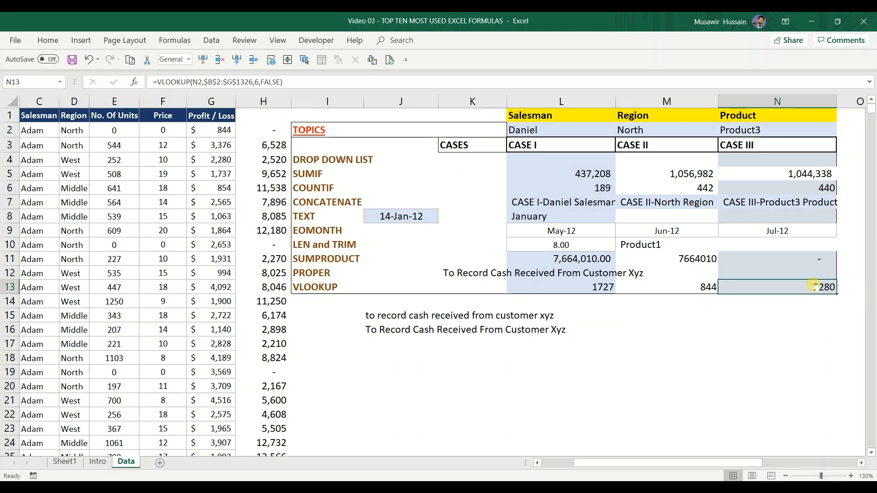
Step: Set the region in M2 to Middle and select the salesman cell L2
left_click(668, 133)
left_click(700, 114)
left_click(688, 133)
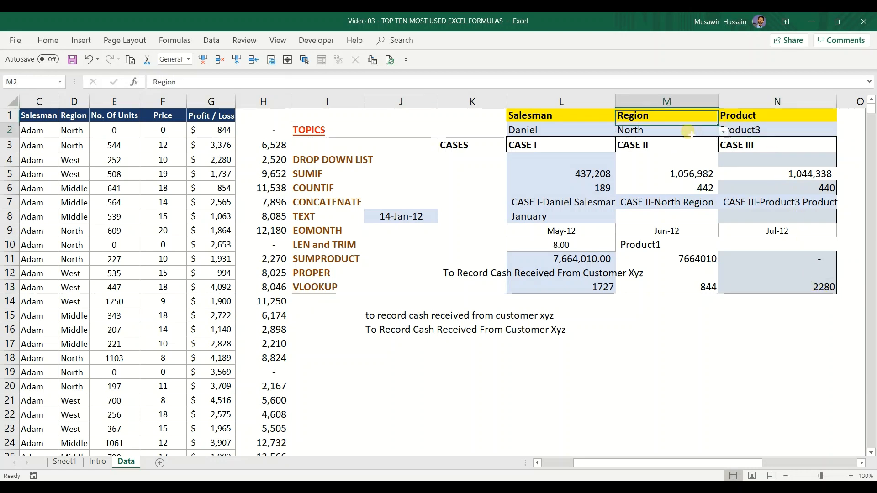
left_click(724, 134)
left_click(607, 151)
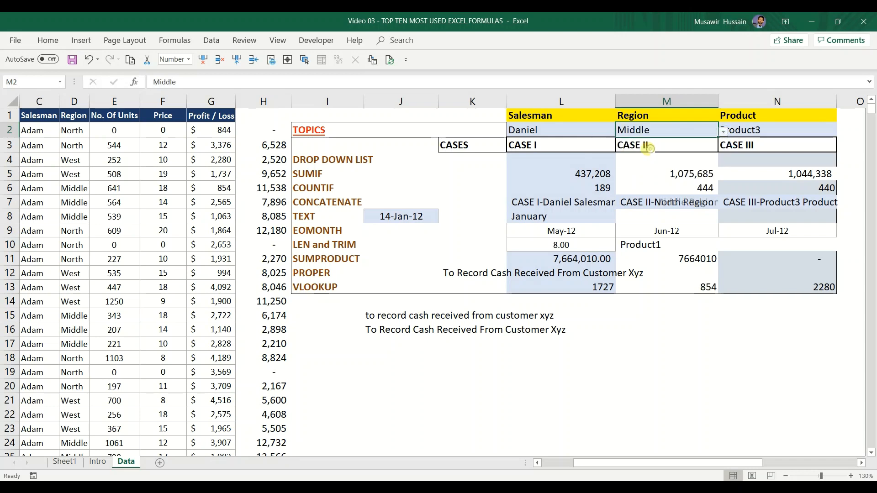
left_click(569, 133)
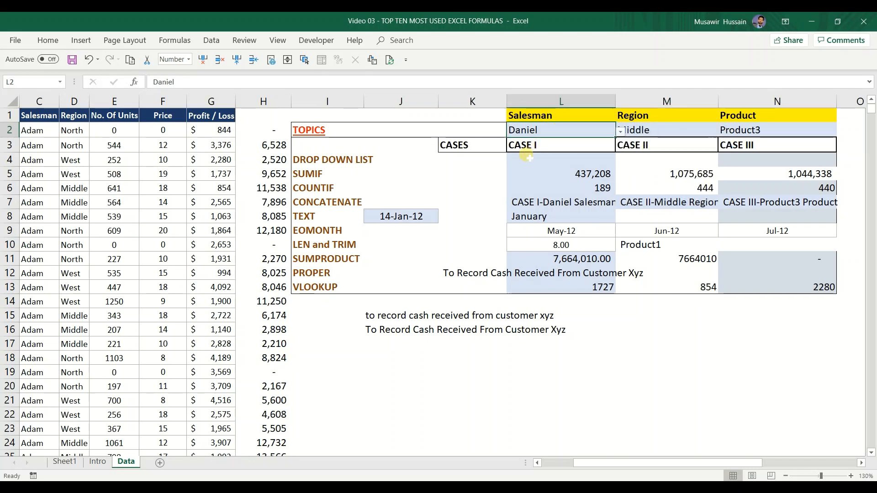